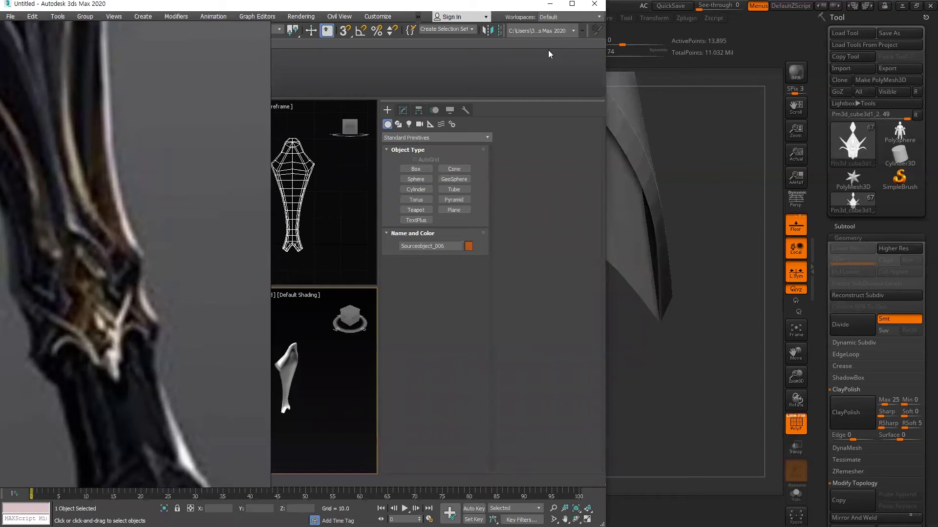
Look over the low-poly grip in 3ds Max's four viewports, then return to ZBrush
{"action": "left_click_drag", "start_coordinate": [445, 10], "coordinate": [711, 37]}
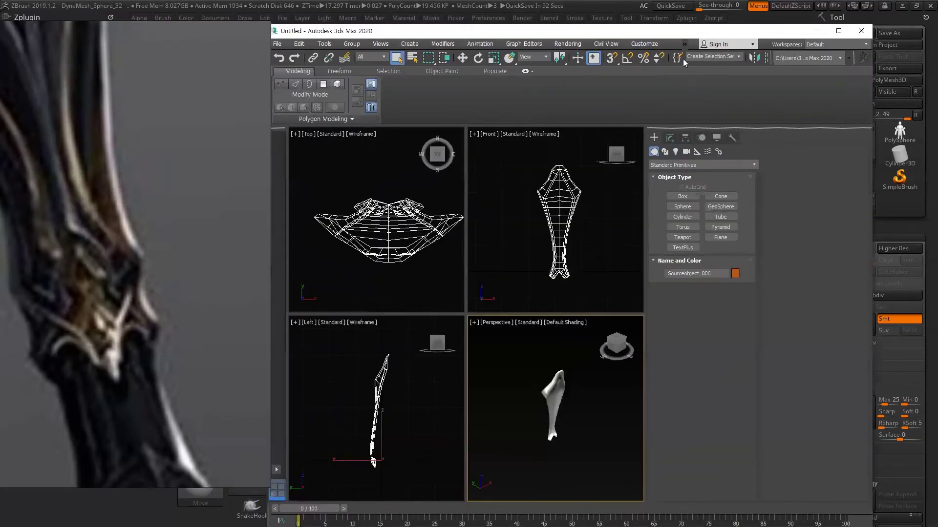
{"action": "key", "text": "alt+Tab"}
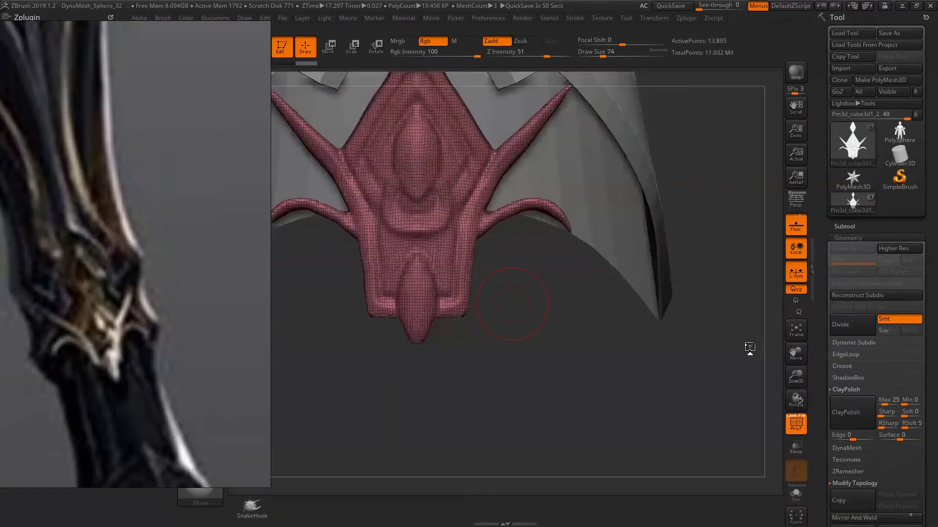
Make the grip the active subtool, solo it with PolyFrame on, and set Draw Size to 41
{"action": "mouse_move", "coordinate": [707, 198]}
{"action": "left_mouse_down"}
{"action": "mouse_move", "coordinate": [644, 123]}
{"action": "mouse_move", "coordinate": [662, 306]}
{"action": "mouse_move", "coordinate": [615, 243]}
{"action": "mouse_move", "coordinate": [583, 334]}
{"action": "mouse_move", "coordinate": [670, 297]}
{"action": "left_mouse_up"}
{"action": "left_click", "coordinate": [525, 334], "text": "alt"}
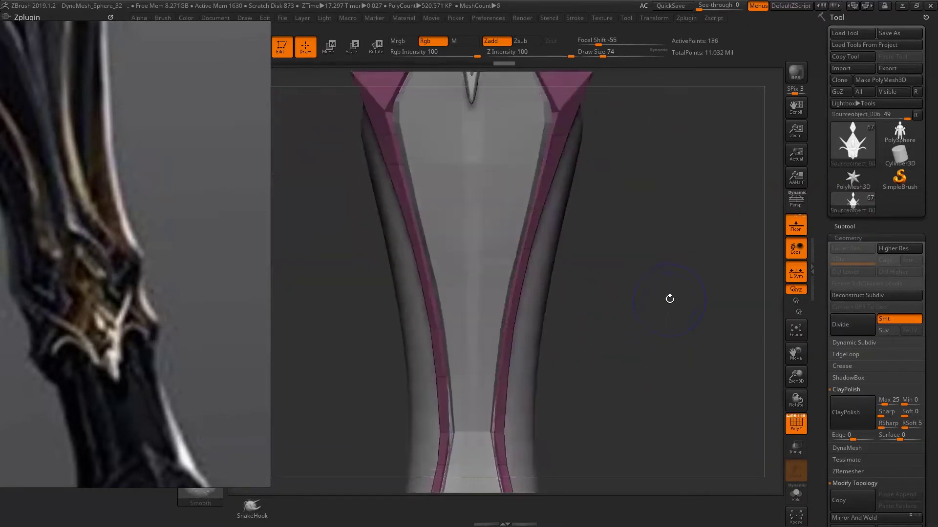
{"action": "left_click_drag", "start_coordinate": [671, 252], "coordinate": [585, 258]}
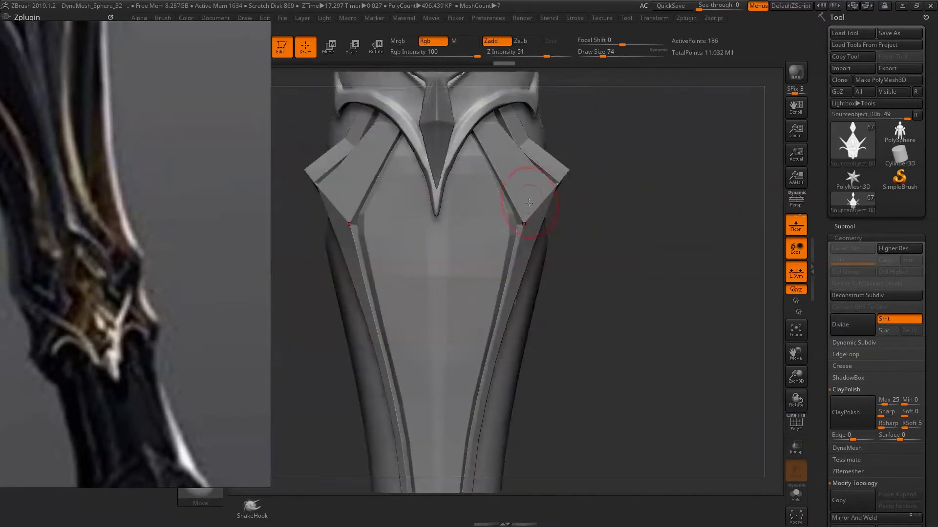
{"action": "key", "text": "alt+s"}
{"action": "key", "text": "shift+f"}
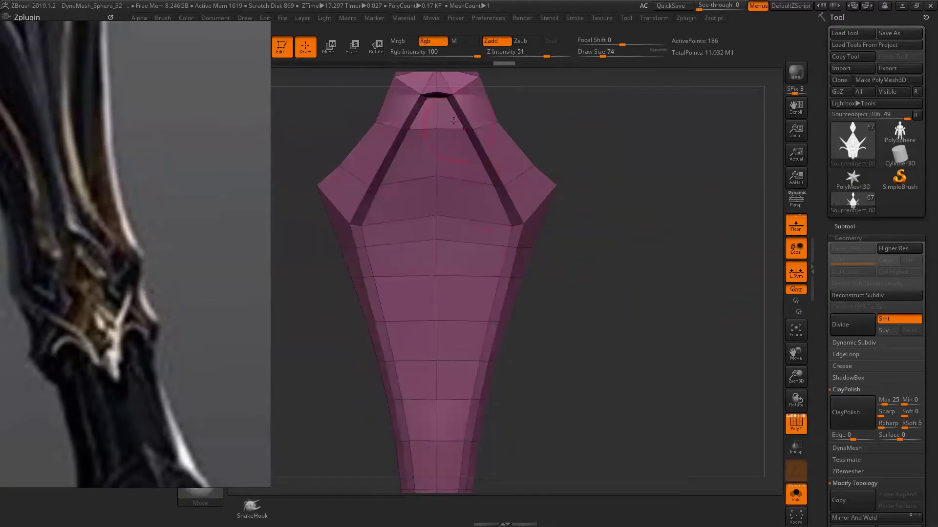
{"action": "key", "text": "s"}
{"action": "left_click", "coordinate": [429, 95]}
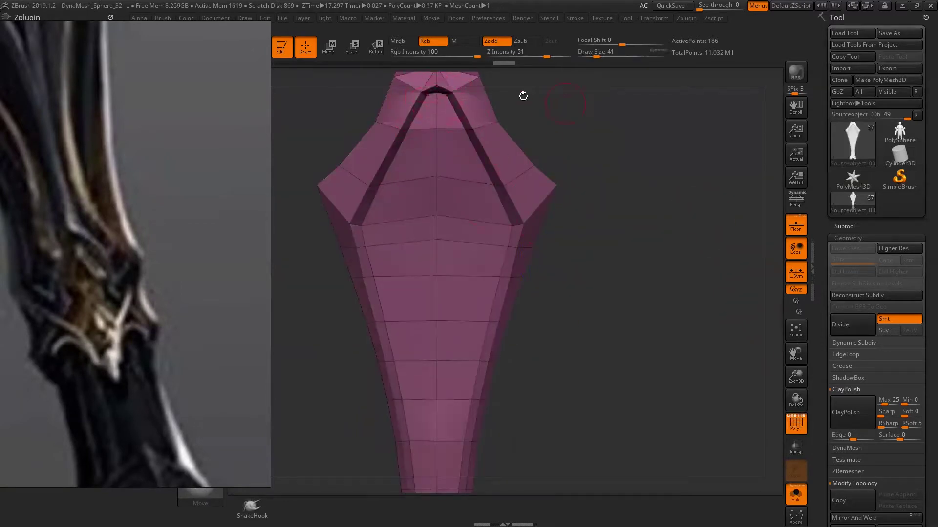
Use the Move brush to pull the grooves' meeting point slightly upward
{"action": "left_click_drag", "start_coordinate": [554, 97], "coordinate": [465, 250]}
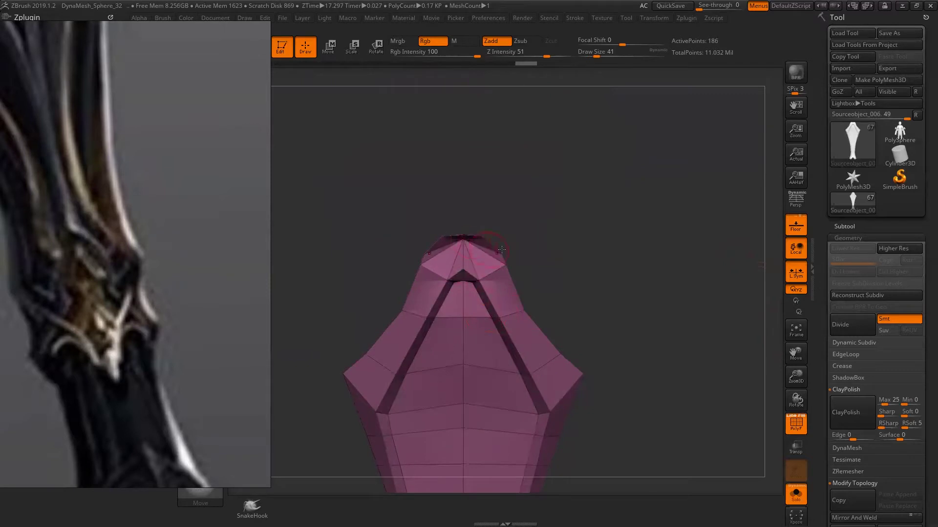
{"action": "mouse_move", "coordinate": [599, 244]}
{"action": "left_mouse_down"}
{"action": "mouse_move", "coordinate": [541, 247]}
{"action": "mouse_move", "coordinate": [525, 227]}
{"action": "left_mouse_up"}
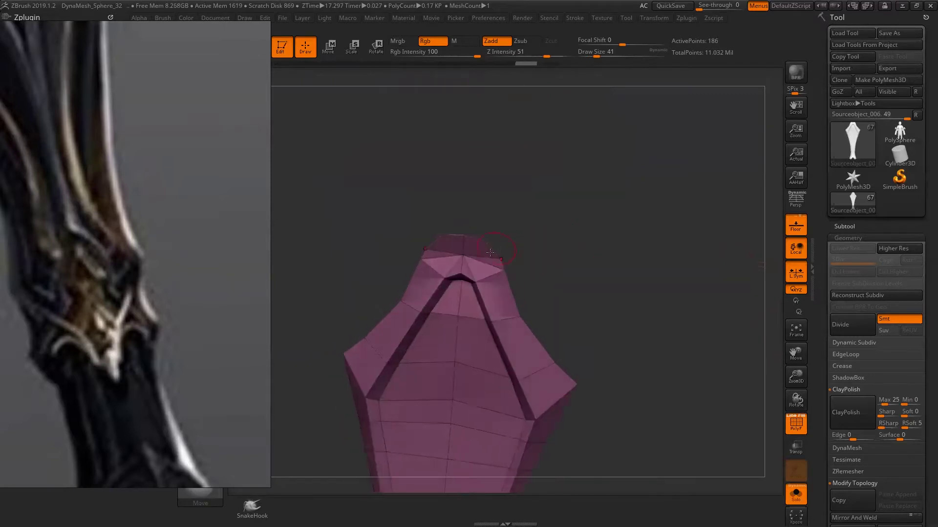
{"action": "left_click_drag", "start_coordinate": [461, 256], "coordinate": [457, 254]}
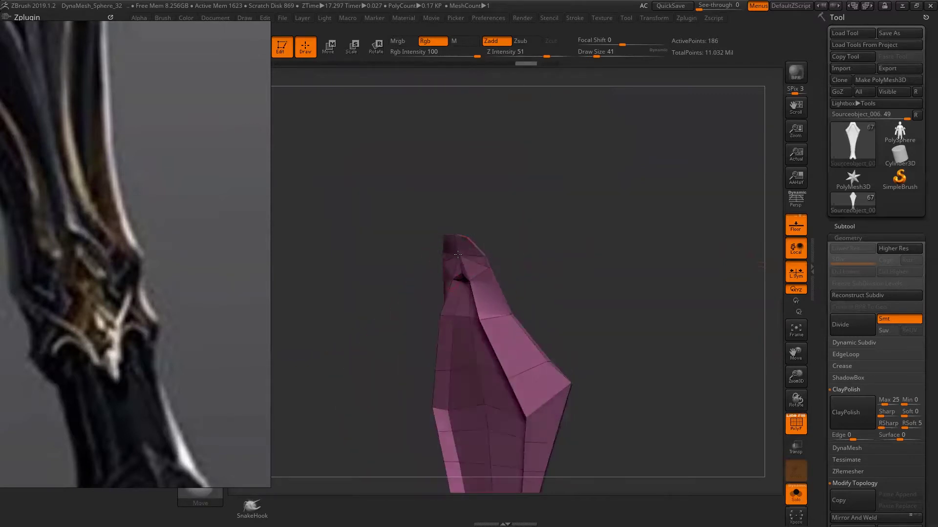
{"action": "mouse_move", "coordinate": [559, 251]}
{"action": "left_mouse_down"}
{"action": "mouse_move", "coordinate": [605, 244]}
{"action": "mouse_move", "coordinate": [605, 270]}
{"action": "left_mouse_up"}
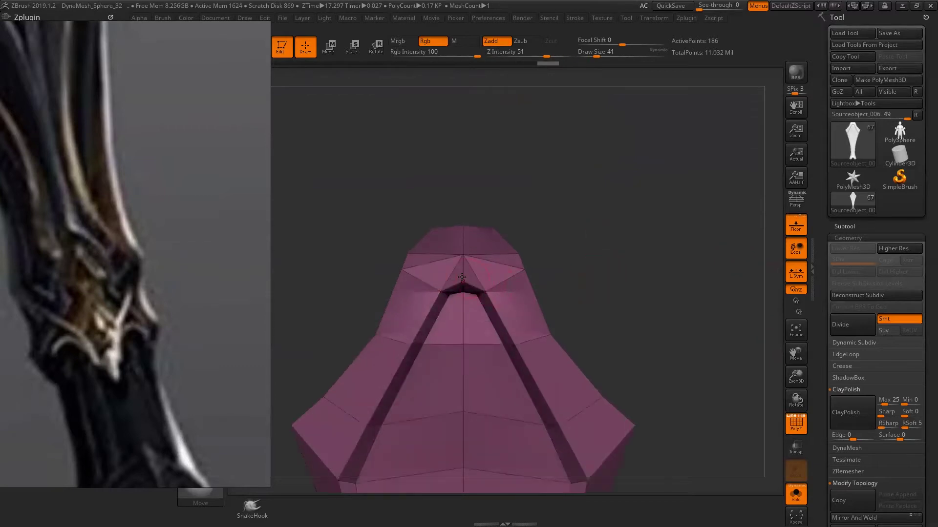
{"action": "left_click_drag", "start_coordinate": [468, 292], "coordinate": [462, 262]}
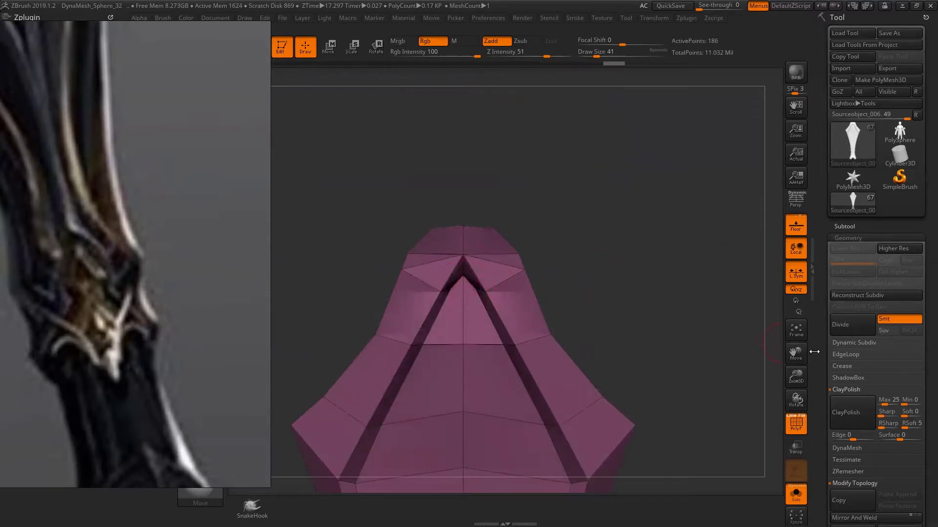
{"action": "scroll", "coordinate": [843, 277], "scroll_direction": "down", "scroll_amount": 10}
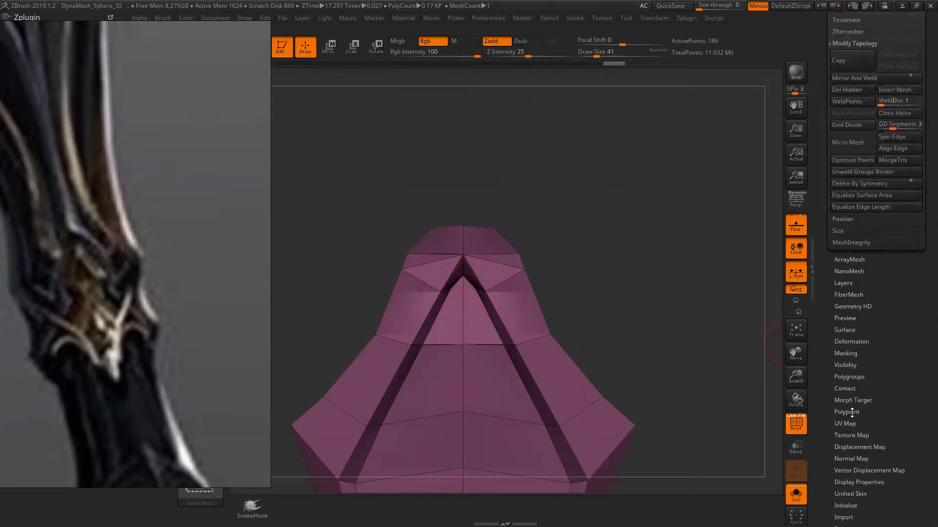
Apply Polygroups > Groups By Normals to the grip, check the colours, then switch to 3ds Max
{"action": "left_click", "coordinate": [854, 376]}
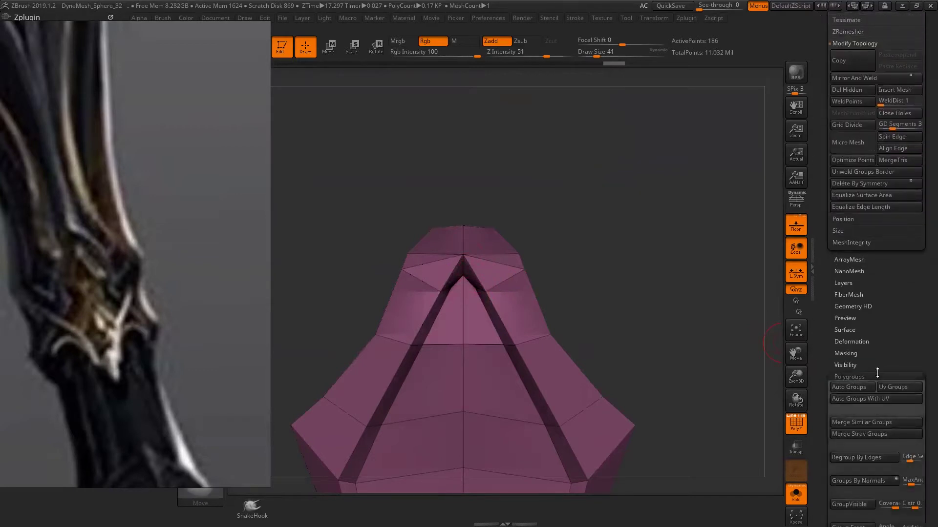
{"action": "scroll", "coordinate": [877, 372], "scroll_direction": "down", "scroll_amount": 5}
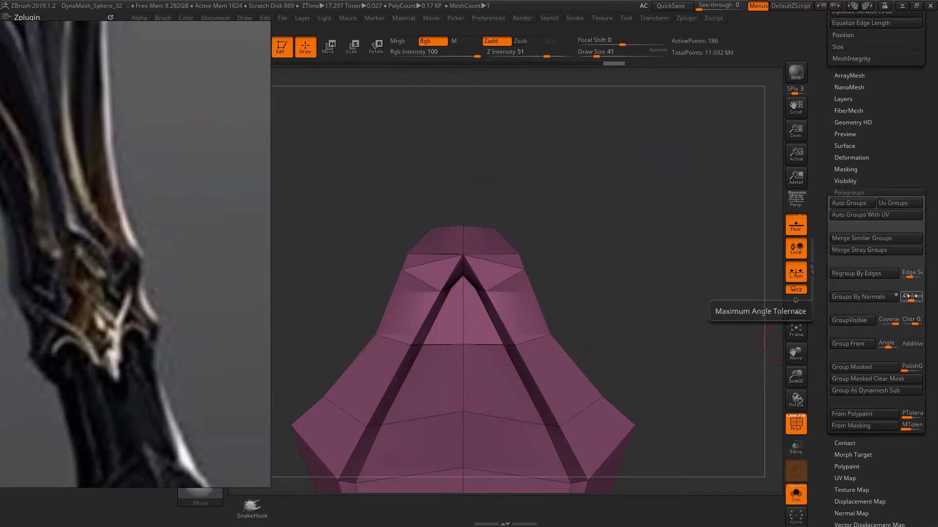
{"action": "left_click", "coordinate": [881, 297]}
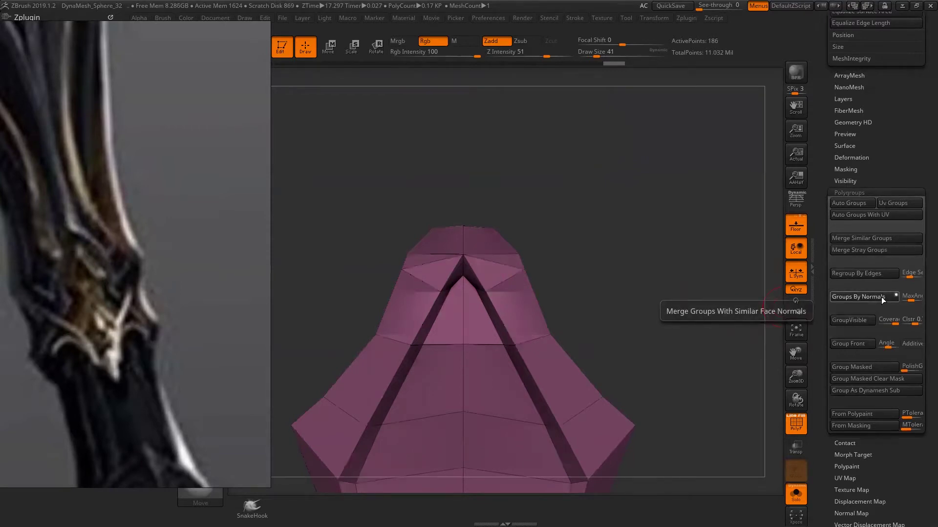
{"action": "mouse_move", "coordinate": [662, 319]}
{"action": "left_mouse_down"}
{"action": "mouse_move", "coordinate": [613, 233]}
{"action": "mouse_move", "coordinate": [614, 211]}
{"action": "mouse_move", "coordinate": [607, 280]}
{"action": "mouse_move", "coordinate": [592, 257]}
{"action": "mouse_move", "coordinate": [568, 264]}
{"action": "mouse_move", "coordinate": [588, 252]}
{"action": "mouse_move", "coordinate": [576, 244]}
{"action": "mouse_move", "coordinate": [569, 255]}
{"action": "mouse_move", "coordinate": [577, 374]}
{"action": "mouse_move", "coordinate": [498, 310]}
{"action": "mouse_move", "coordinate": [560, 329]}
{"action": "mouse_move", "coordinate": [620, 197]}
{"action": "left_mouse_up"}
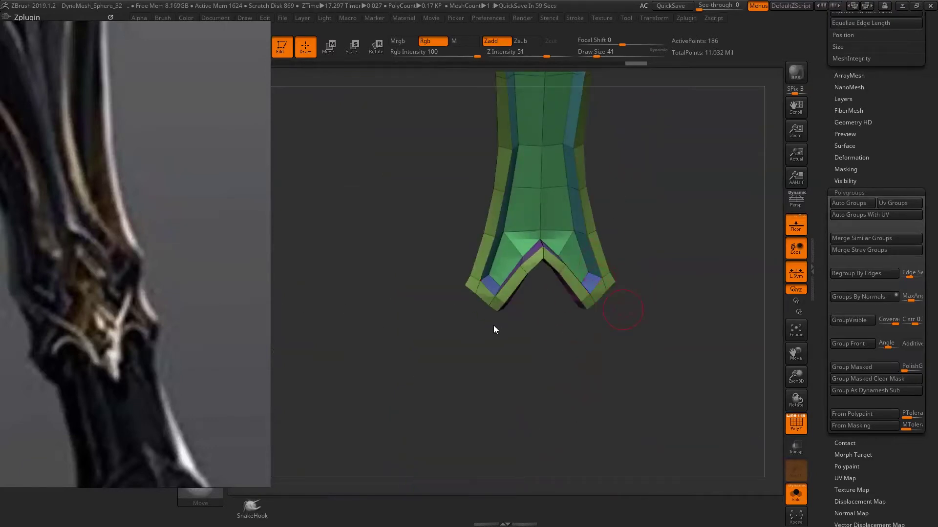
{"action": "key", "text": "alt+Tab"}
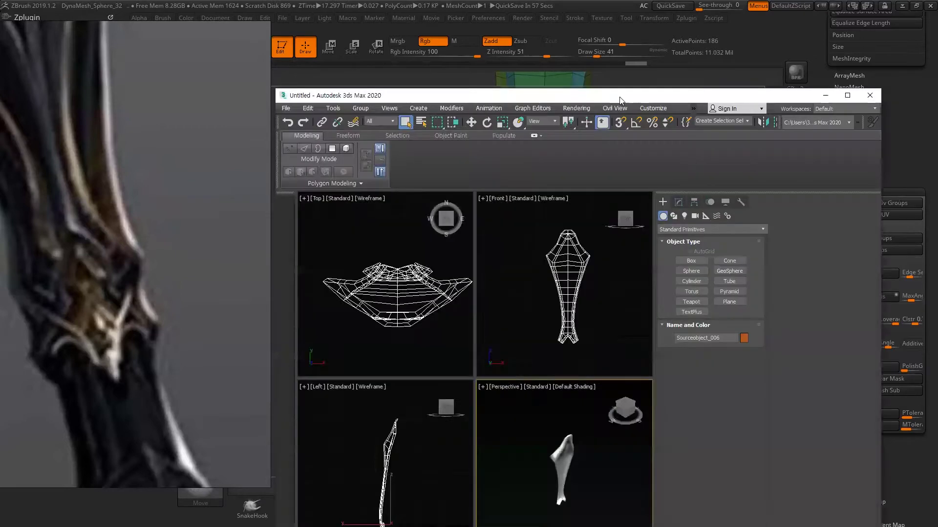
Maximize the Perspective view and convert the grip to an Editable Poly
{"action": "middle_click_drag", "start_coordinate": [521, 334], "coordinate": [522, 376]}
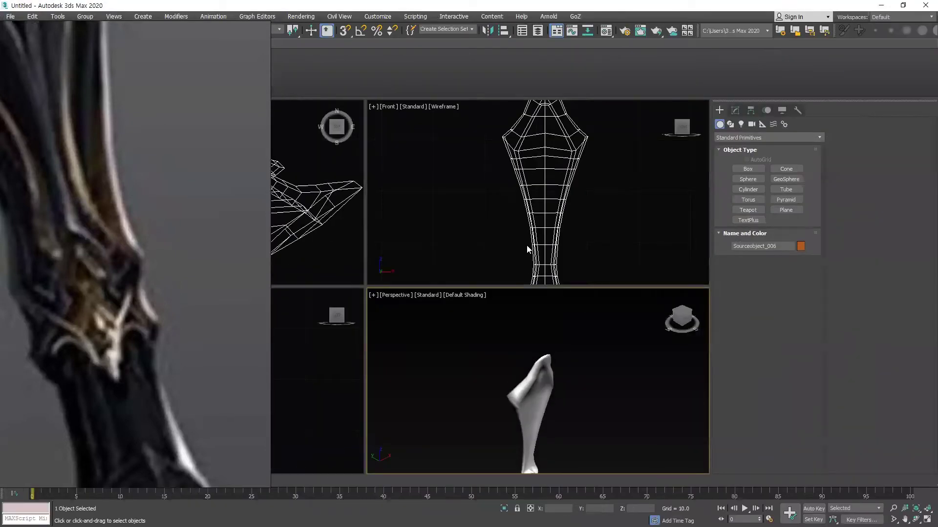
{"action": "key", "text": "alt+w"}
{"action": "middle_click_drag", "start_coordinate": [525, 340], "coordinate": [605, 204]}
{"action": "right_click", "coordinate": [559, 192]}
{"action": "mouse_move", "coordinate": [601, 293]}
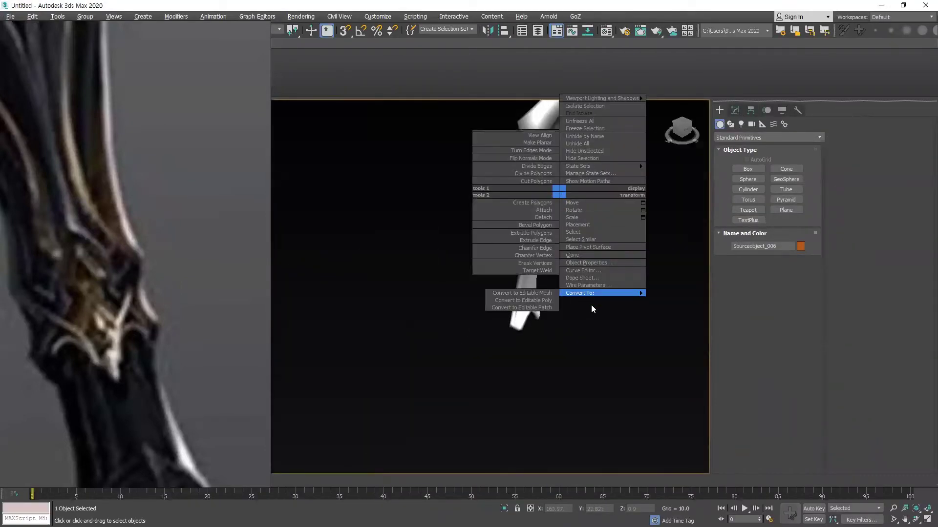
{"action": "left_click", "coordinate": [523, 300]}
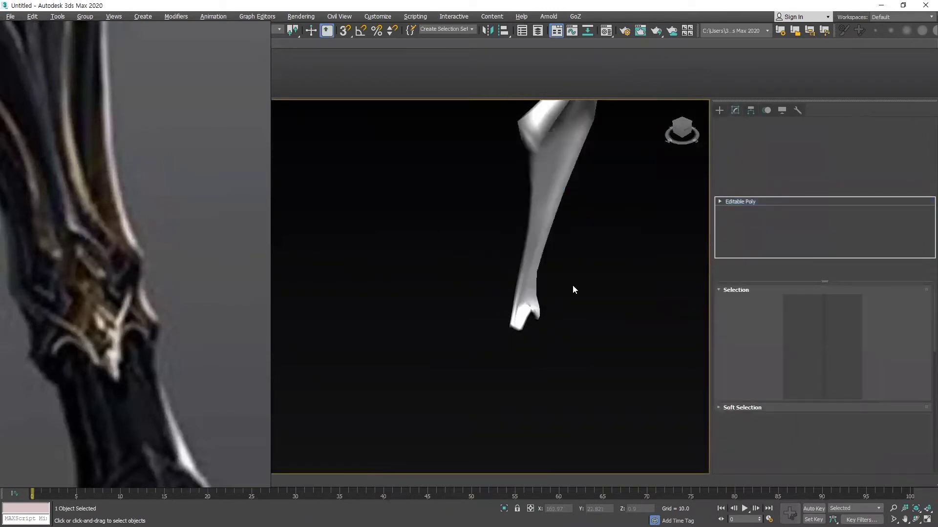
Auto Smooth all the grip's polygons at 45, then clear the selection
{"action": "key", "text": "ctrl+a"}
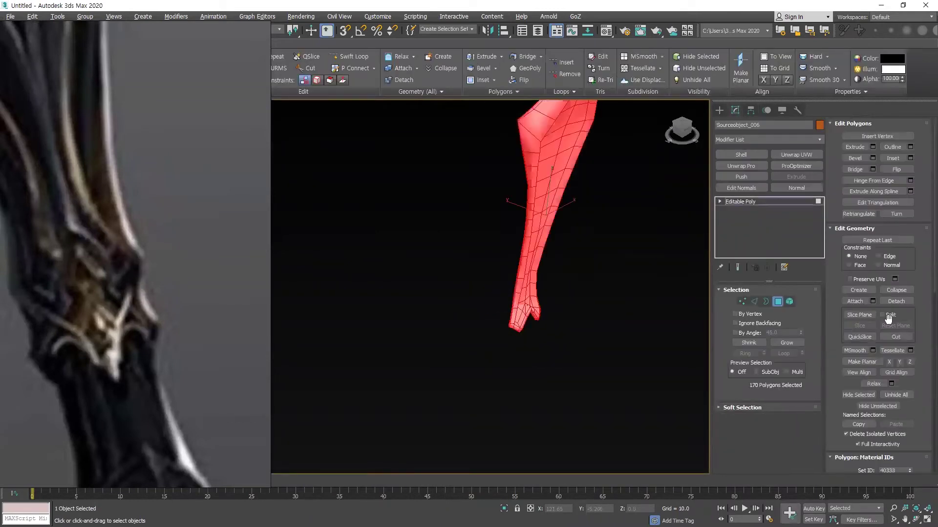
{"action": "scroll", "coordinate": [905, 364], "scroll_direction": "down", "scroll_amount": 5}
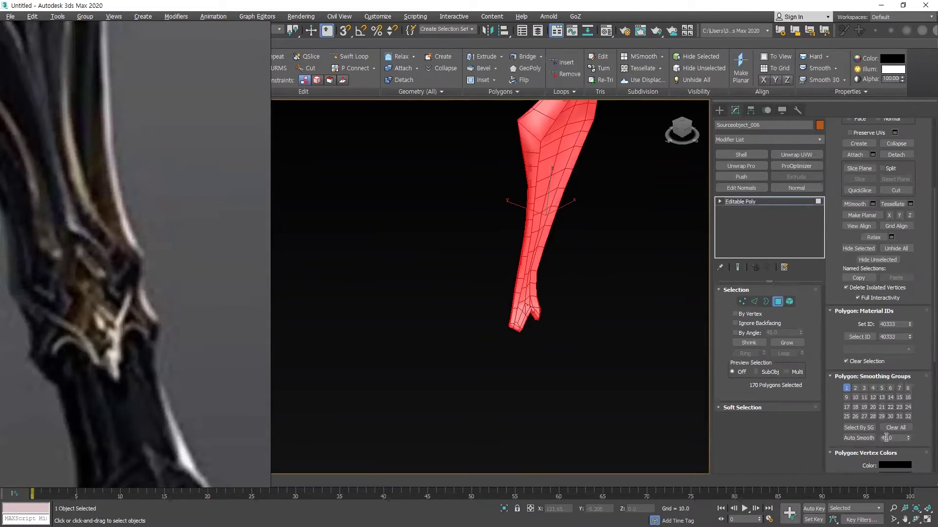
{"action": "left_click", "coordinate": [867, 440]}
{"action": "left_click", "coordinate": [575, 268]}
{"action": "middle_click_drag", "start_coordinate": [585, 249], "coordinate": [590, 263], "text": "alt"}
{"action": "scroll", "coordinate": [590, 263], "scroll_direction": "up", "scroll_amount": 2}
{"action": "scroll", "coordinate": [557, 247], "scroll_direction": "up", "scroll_amount": 5}
Check the smoothing groups on groove and tip polygons, comparing against the ZBrush mesh
{"action": "left_click", "coordinate": [506, 210]}
{"action": "scroll", "coordinate": [509, 203], "scroll_direction": "up", "scroll_amount": 2}
{"action": "scroll", "coordinate": [509, 203], "scroll_direction": "down", "scroll_amount": 5}
{"action": "scroll", "coordinate": [502, 195], "scroll_direction": "up", "scroll_amount": 3}
{"action": "mouse_move", "coordinate": [520, 220]}
{"action": "middle_mouse_down", "text": "alt"}
{"action": "mouse_move", "coordinate": [445, 245]}
{"action": "mouse_move", "coordinate": [407, 218]}
{"action": "middle_mouse_up", "text": "alt"}
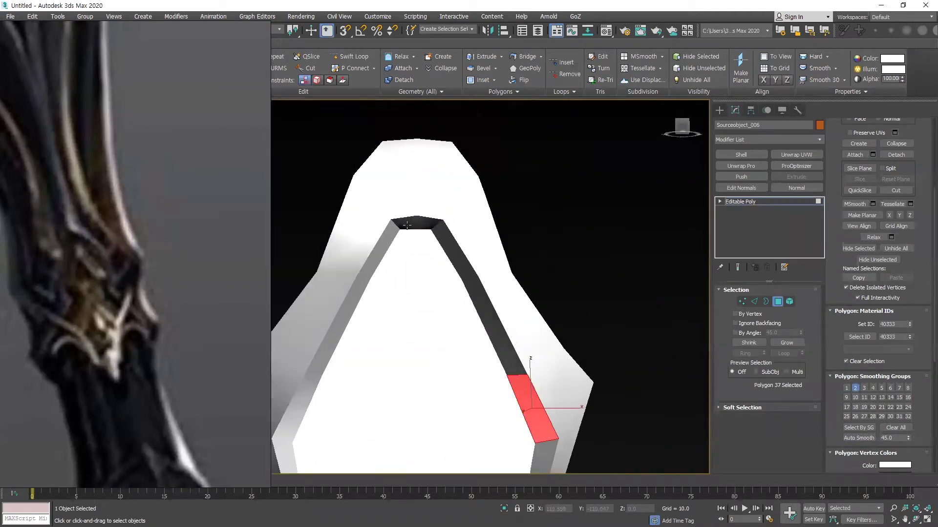
{"action": "left_click", "coordinate": [422, 226]}
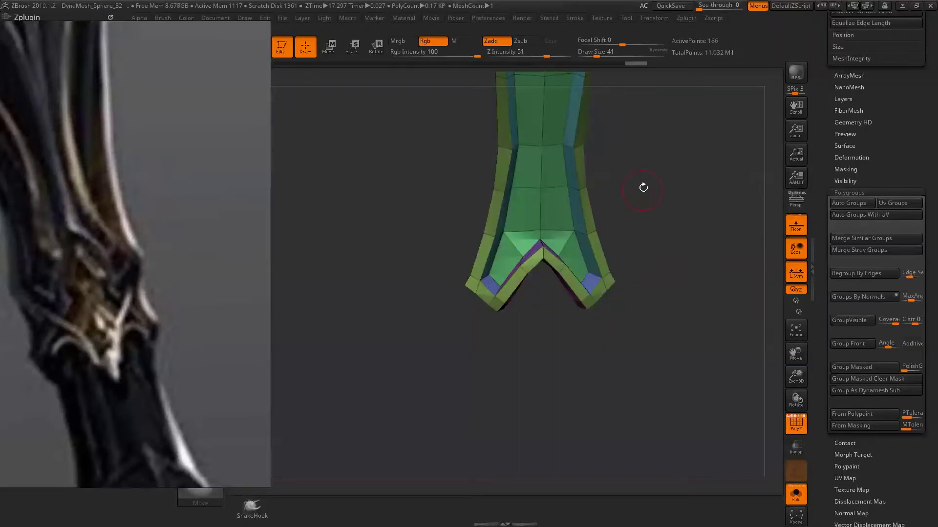
{"action": "mouse_move", "coordinate": [643, 187]}
{"action": "left_mouse_down"}
{"action": "mouse_move", "coordinate": [626, 282]}
{"action": "mouse_move", "coordinate": [638, 228]}
{"action": "mouse_move", "coordinate": [630, 210]}
{"action": "left_mouse_up"}
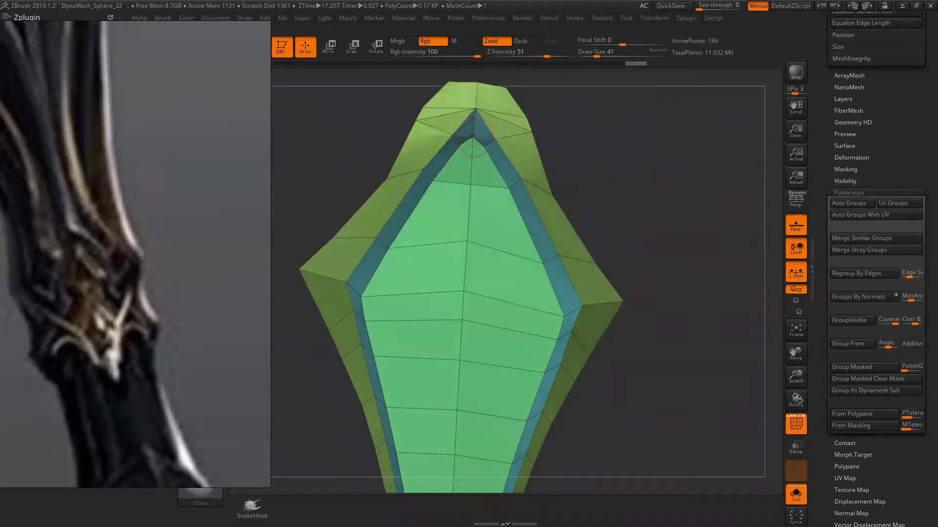
{"action": "left_click_drag", "start_coordinate": [614, 157], "coordinate": [618, 140]}
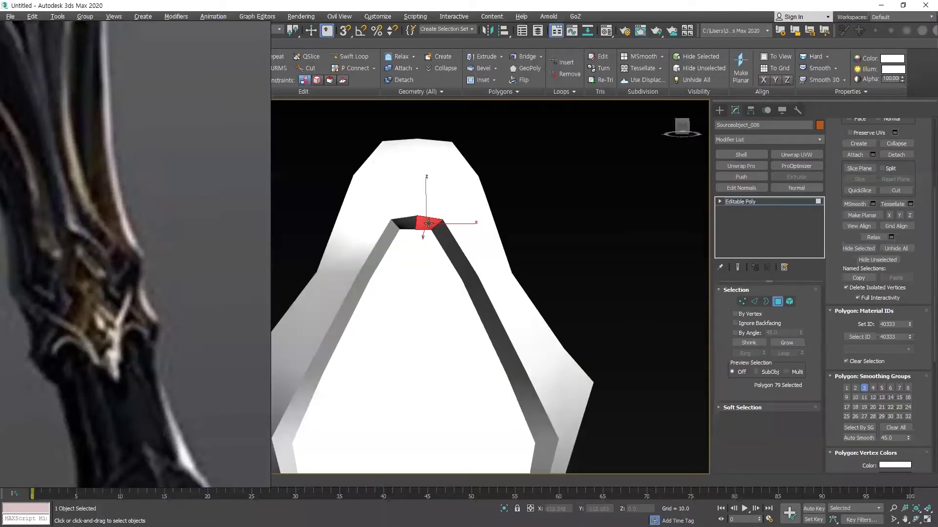
{"action": "left_click", "coordinate": [616, 166]}
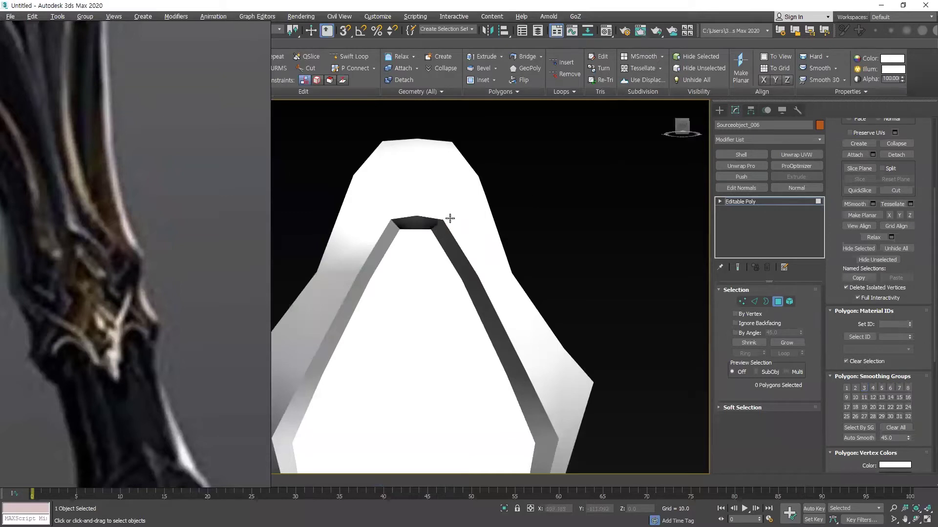
{"action": "scroll", "coordinate": [533, 258], "scroll_direction": "down", "scroll_amount": 5}
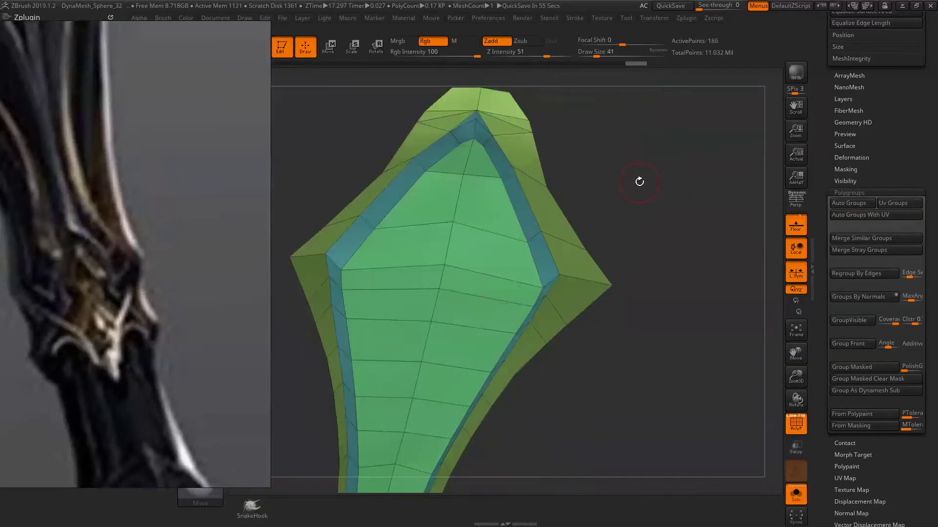
{"action": "left_click_drag", "start_coordinate": [639, 177], "coordinate": [729, 231]}
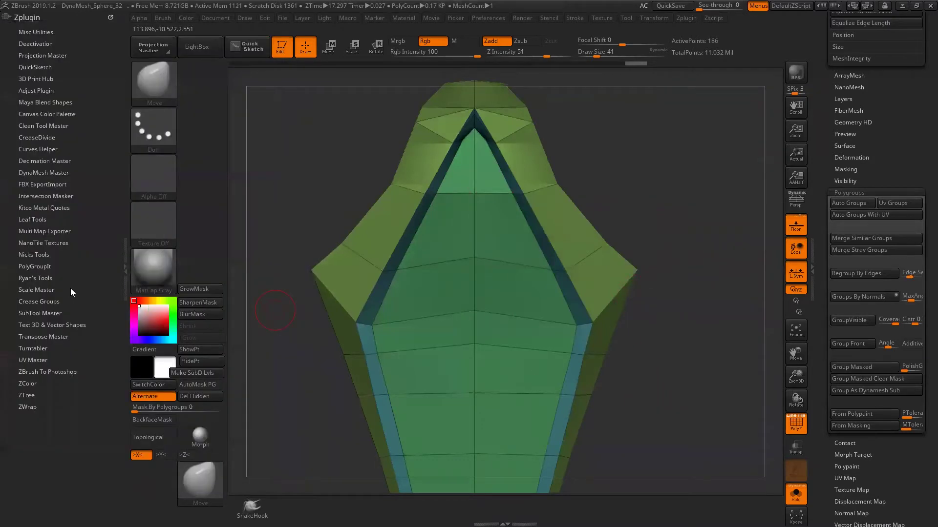
Isolate the cyan groove polygroup to inspect it, then unhide the full grip
{"action": "left_click", "coordinate": [36, 302]}
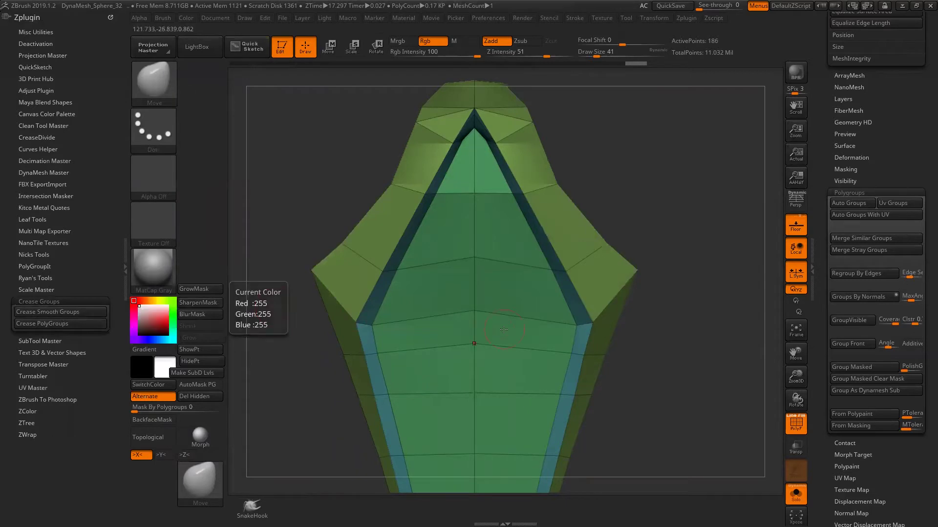
{"action": "mouse_move", "coordinate": [688, 283]}
{"action": "left_mouse_down", "text": "alt"}
{"action": "mouse_move", "coordinate": [637, 217]}
{"action": "mouse_move", "coordinate": [617, 247]}
{"action": "mouse_move", "coordinate": [487, 216]}
{"action": "left_mouse_up", "text": "alt"}
{"action": "key", "text": "ctrl+shift"}
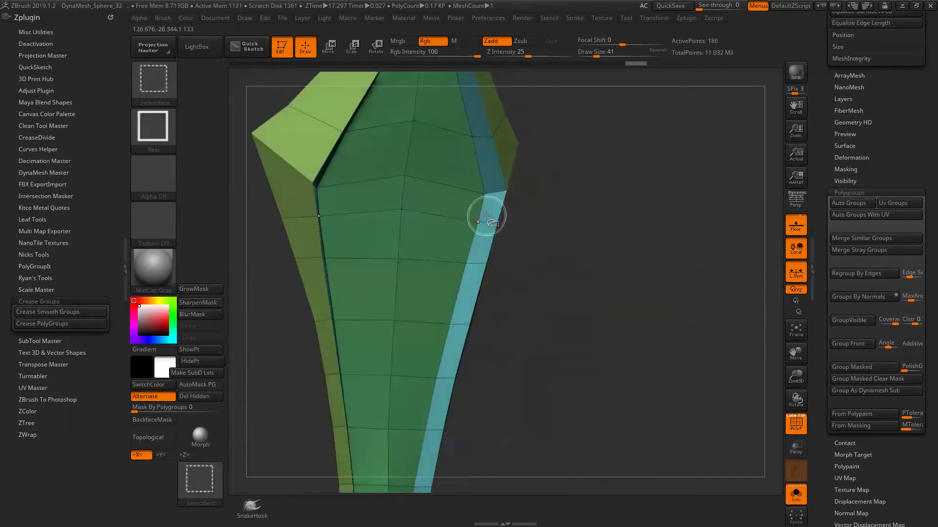
{"action": "left_click", "coordinate": [491, 218], "text": "ctrl+shift"}
{"action": "mouse_move", "coordinate": [548, 242]}
{"action": "left_mouse_down"}
{"action": "mouse_move", "coordinate": [626, 282]}
{"action": "mouse_move", "coordinate": [577, 220]}
{"action": "mouse_move", "coordinate": [680, 212]}
{"action": "left_mouse_up"}
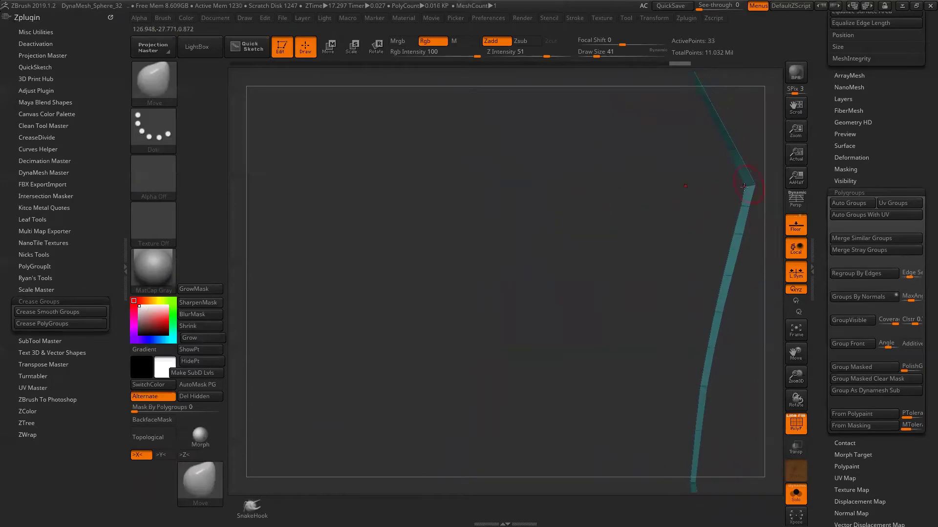
{"action": "left_click", "coordinate": [627, 210], "text": "ctrl+shift"}
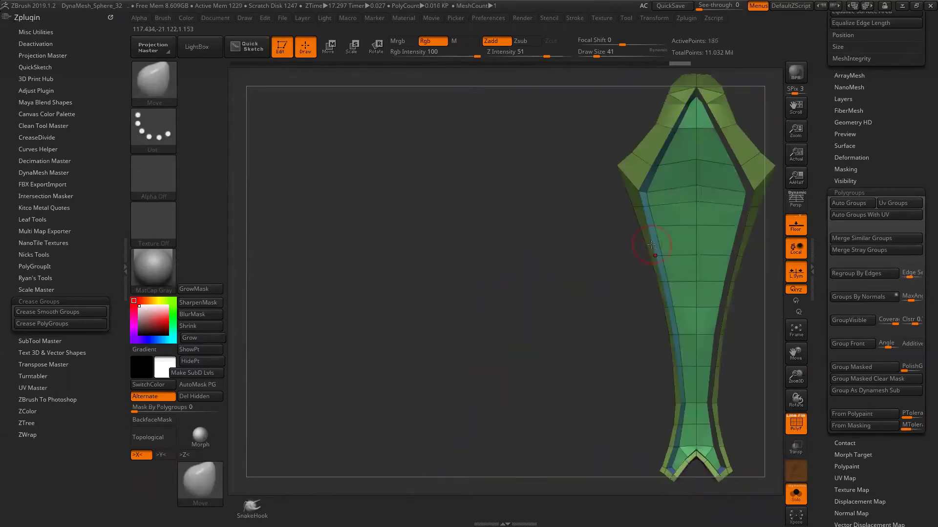
{"action": "left_click", "coordinate": [642, 217], "text": "ctrl+shift"}
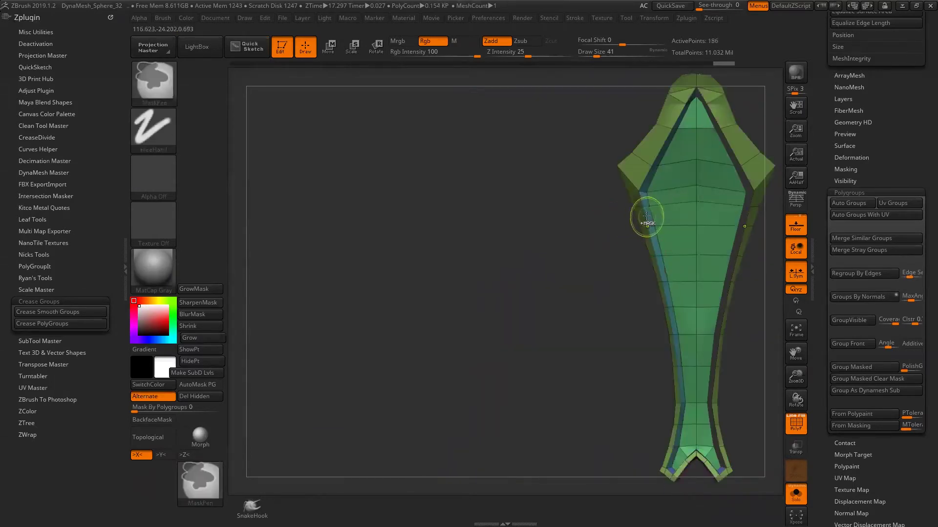
Re-isolate the cyan strip and box-hide its lower part and left arm
{"action": "left_click_drag", "start_coordinate": [582, 224], "coordinate": [534, 213]}
{"action": "left_click", "coordinate": [534, 213], "text": "ctrl+shift"}
{"action": "mouse_move", "coordinate": [559, 287]}
{"action": "left_mouse_down"}
{"action": "mouse_move", "coordinate": [442, 199]}
{"action": "mouse_move", "coordinate": [547, 257]}
{"action": "mouse_move", "coordinate": [546, 217]}
{"action": "mouse_move", "coordinate": [612, 284]}
{"action": "left_mouse_up"}
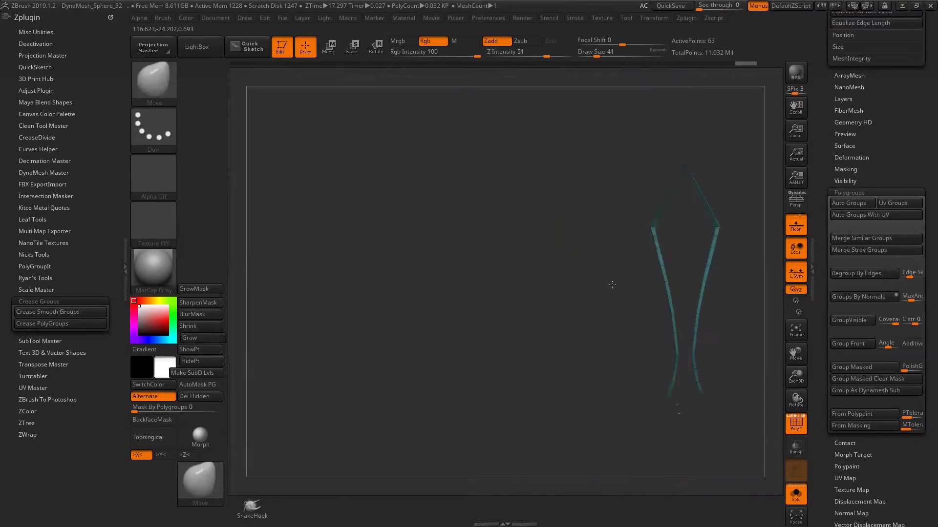
{"action": "left_click_drag", "start_coordinate": [622, 237], "coordinate": [755, 425], "text": "ctrl+alt+shift"}
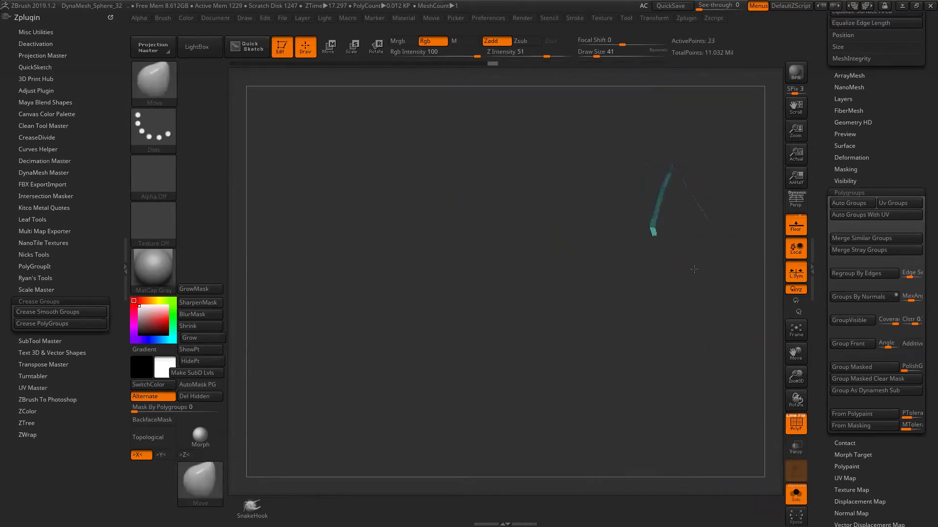
{"action": "left_click_drag", "start_coordinate": [730, 286], "coordinate": [628, 228], "text": "ctrl+alt+shift"}
{"action": "mouse_move", "coordinate": [645, 272]}
{"action": "left_mouse_down"}
{"action": "mouse_move", "coordinate": [568, 337]}
{"action": "mouse_move", "coordinate": [703, 291]}
{"action": "mouse_move", "coordinate": [636, 279]}
{"action": "mouse_move", "coordinate": [638, 256]}
{"action": "left_mouse_up"}
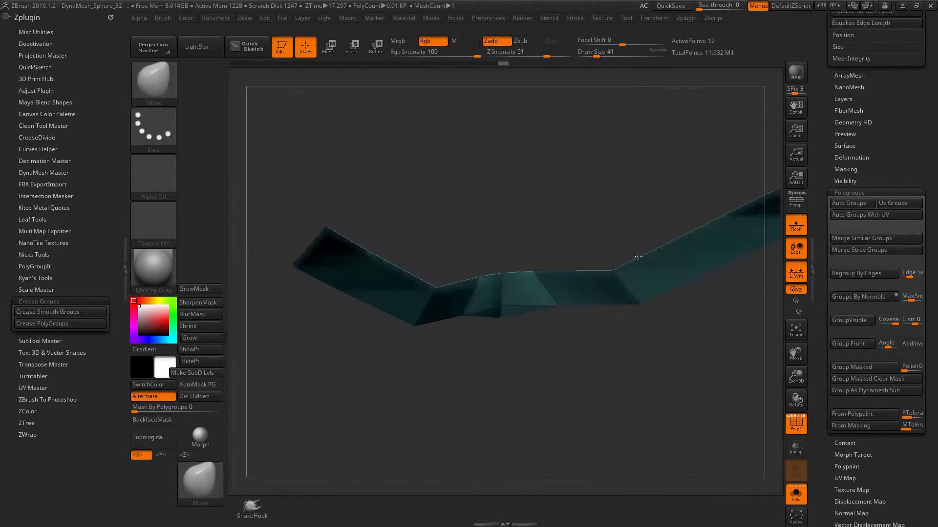
Group the visible cyan arm, then isolate the purple groove strip
{"action": "left_click", "coordinate": [848, 320]}
{"action": "mouse_move", "coordinate": [682, 205]}
{"action": "left_mouse_down"}
{"action": "mouse_move", "coordinate": [596, 329]}
{"action": "mouse_move", "coordinate": [561, 341]}
{"action": "mouse_move", "coordinate": [379, 194]}
{"action": "mouse_move", "coordinate": [372, 254]}
{"action": "mouse_move", "coordinate": [381, 284]}
{"action": "mouse_move", "coordinate": [396, 250]}
{"action": "left_mouse_up"}
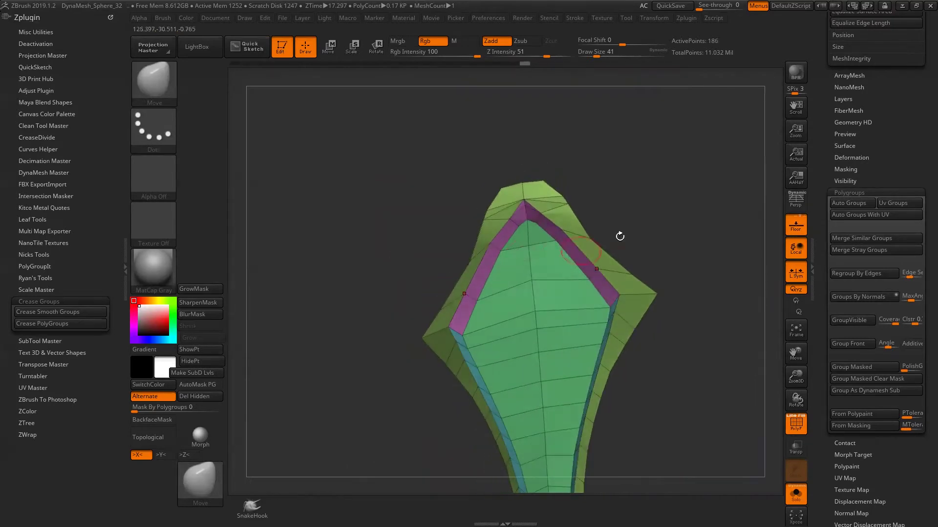
{"action": "left_click_drag", "start_coordinate": [619, 236], "coordinate": [602, 266]}
{"action": "left_click", "coordinate": [602, 265], "text": "ctrl+shift"}
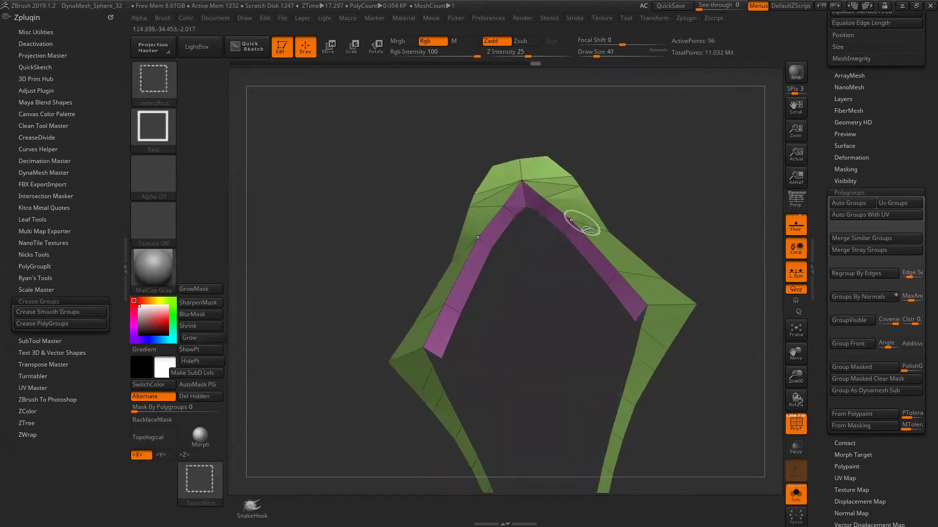
{"action": "left_click", "coordinate": [581, 224], "text": "ctrl+shift"}
{"action": "left_click", "coordinate": [572, 236], "text": "ctrl+shift"}
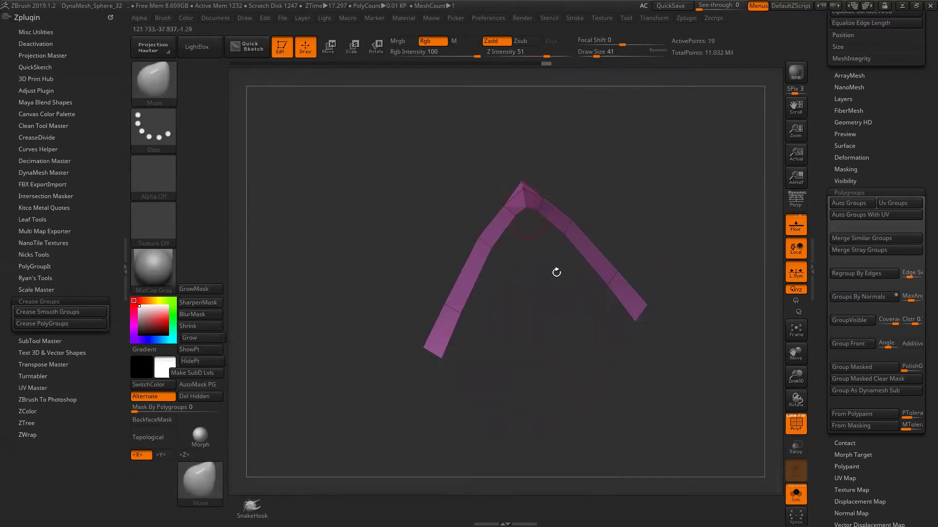
{"action": "left_click_drag", "start_coordinate": [683, 361], "coordinate": [540, 189], "text": "ctrl+alt+shift"}
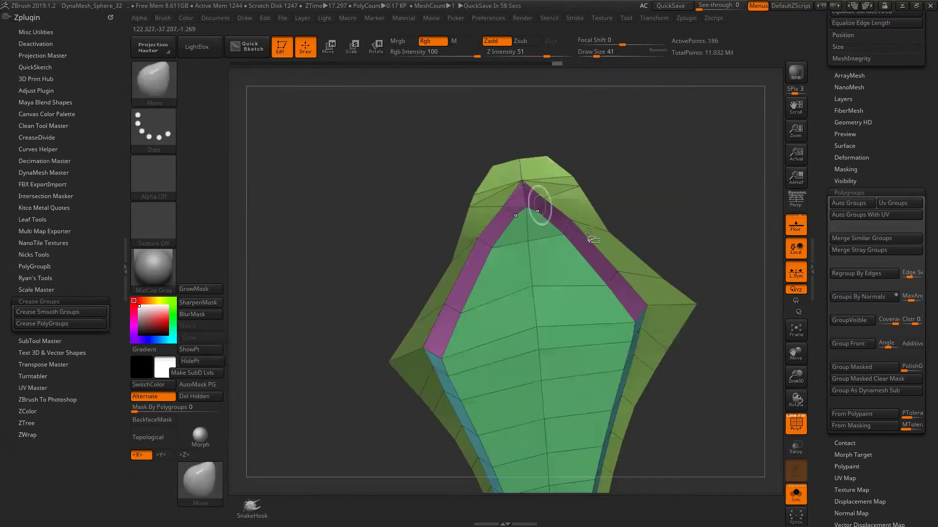
Hide the purple strip's right arm and make its left arm a new polygroup
{"action": "left_click", "coordinate": [647, 195], "text": "ctrl+shift"}
{"action": "left_click_drag", "start_coordinate": [686, 336], "coordinate": [533, 148], "text": "ctrl+alt+shift"}
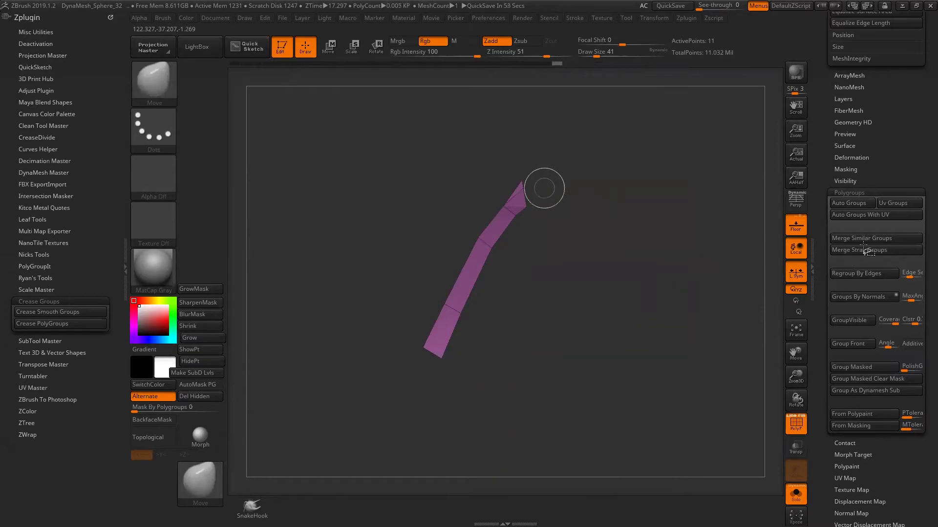
{"action": "left_click_drag", "start_coordinate": [726, 269], "coordinate": [711, 267]}
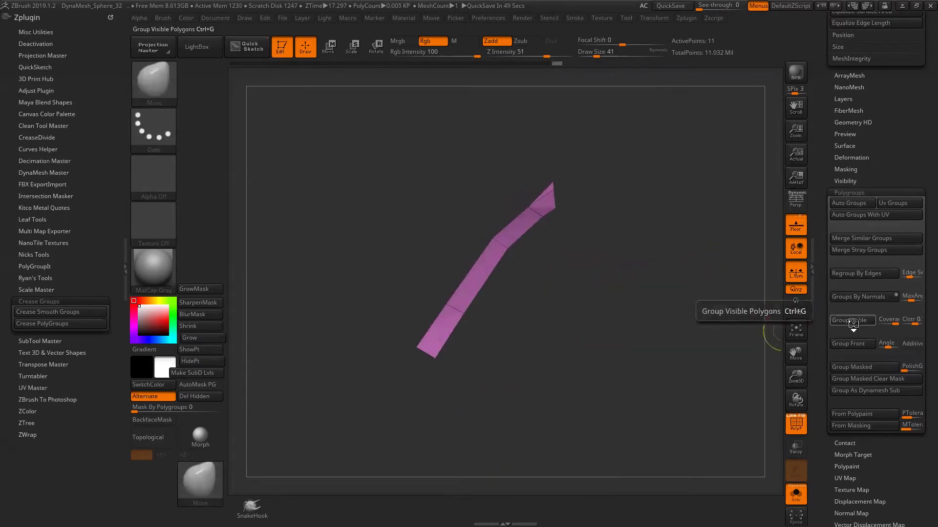
{"action": "key", "text": "ctrl+w"}
{"action": "left_click", "coordinate": [600, 249], "text": "ctrl+shift"}
{"action": "left_click_drag", "start_coordinate": [600, 248], "coordinate": [436, 192]}
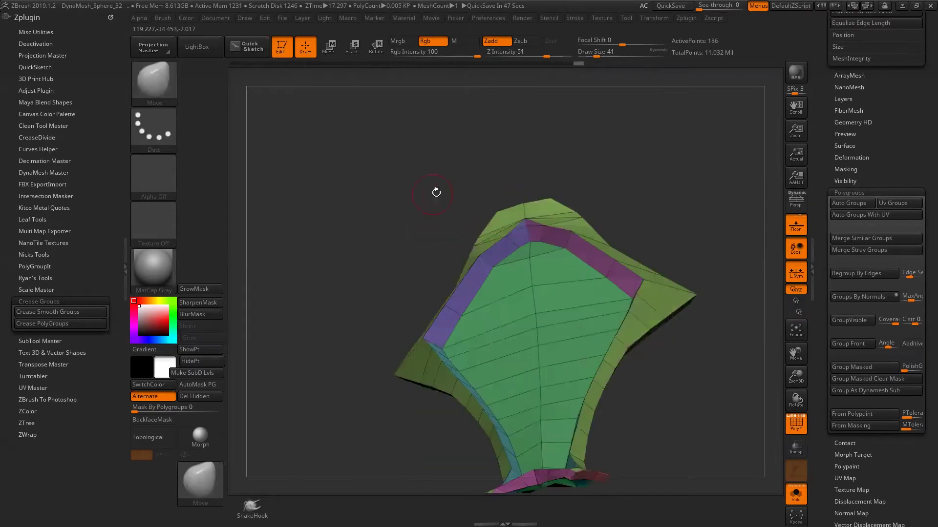
{"action": "right_click_drag", "start_coordinate": [522, 235], "coordinate": [689, 332]}
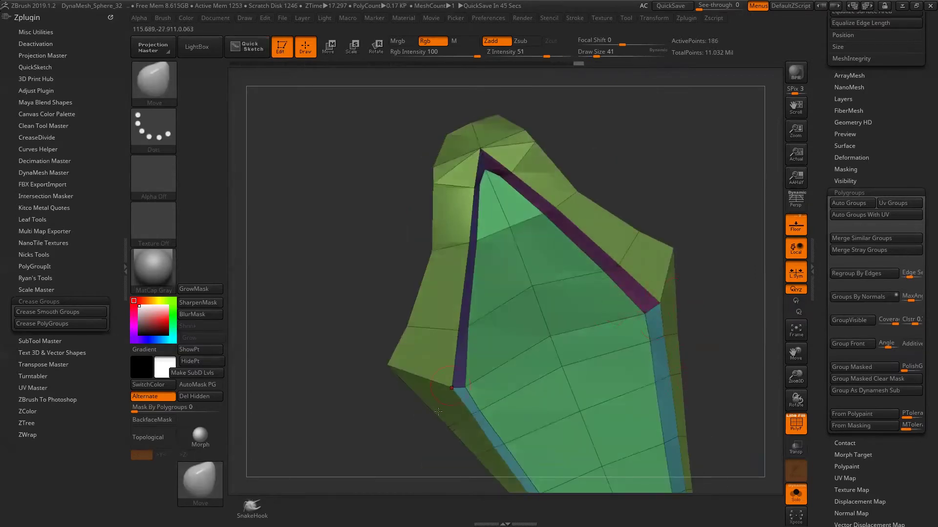
{"action": "mouse_move", "coordinate": [362, 387]}
{"action": "right_mouse_down"}
{"action": "mouse_move", "coordinate": [341, 337]}
{"action": "mouse_move", "coordinate": [483, 404]}
{"action": "mouse_move", "coordinate": [446, 384]}
{"action": "mouse_move", "coordinate": [413, 415]}
{"action": "mouse_move", "coordinate": [401, 391]}
{"action": "mouse_move", "coordinate": [392, 141]}
{"action": "right_mouse_up"}
Isolate the rim strip, give its left arm its own polygroup, and unhide the whole grip
{"action": "left_click", "coordinate": [464, 399], "text": "ctrl+shift"}
{"action": "left_click", "coordinate": [511, 384], "text": "ctrl+shift"}
{"action": "left_click_drag", "start_coordinate": [643, 364], "coordinate": [420, 153], "text": "ctrl+alt+shift"}
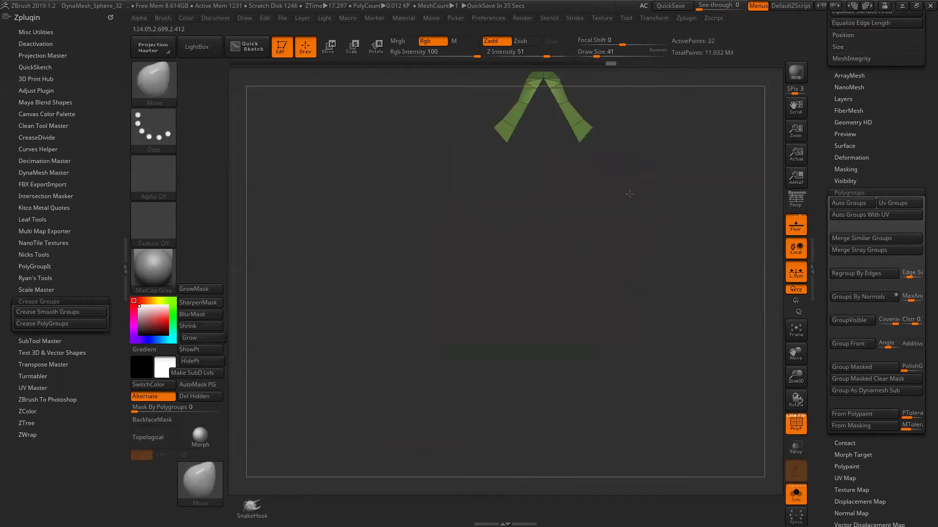
{"action": "left_click", "coordinate": [844, 325]}
{"action": "right_click_drag", "start_coordinate": [644, 222], "coordinate": [566, 358], "text": "alt"}
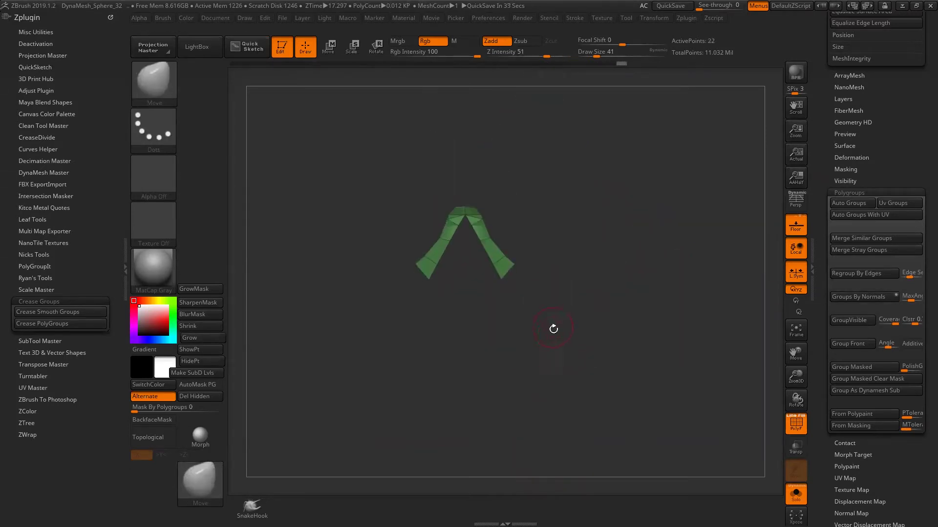
{"action": "left_click_drag", "start_coordinate": [538, 321], "coordinate": [466, 189], "text": "ctrl+alt+shift"}
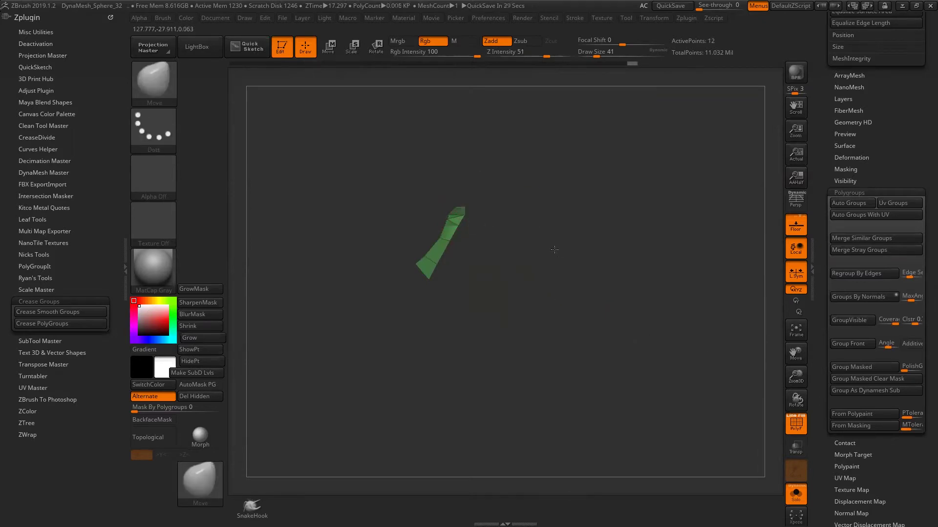
{"action": "key", "text": "ctrl+w"}
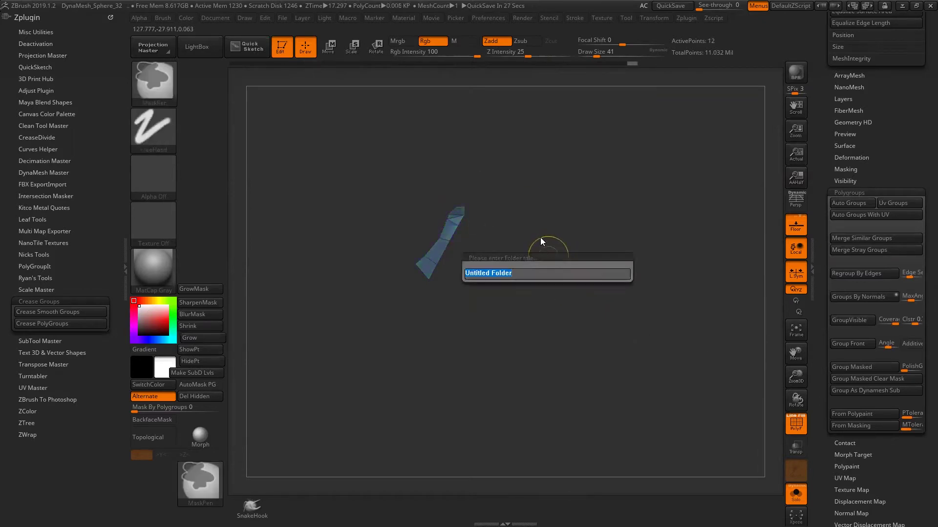
{"action": "key", "text": "Return"}
{"action": "left_click", "coordinate": [599, 244], "text": "ctrl+shift"}
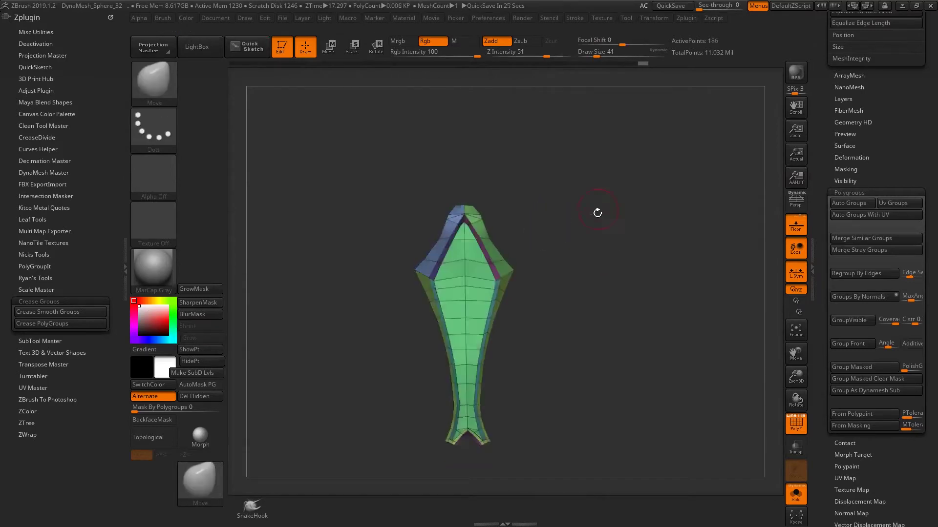
{"action": "mouse_move", "coordinate": [592, 207]}
{"action": "left_mouse_down"}
{"action": "mouse_move", "coordinate": [562, 432]}
{"action": "mouse_move", "coordinate": [610, 370]}
{"action": "mouse_move", "coordinate": [498, 194]}
{"action": "mouse_move", "coordinate": [569, 352]}
{"action": "left_mouse_up"}
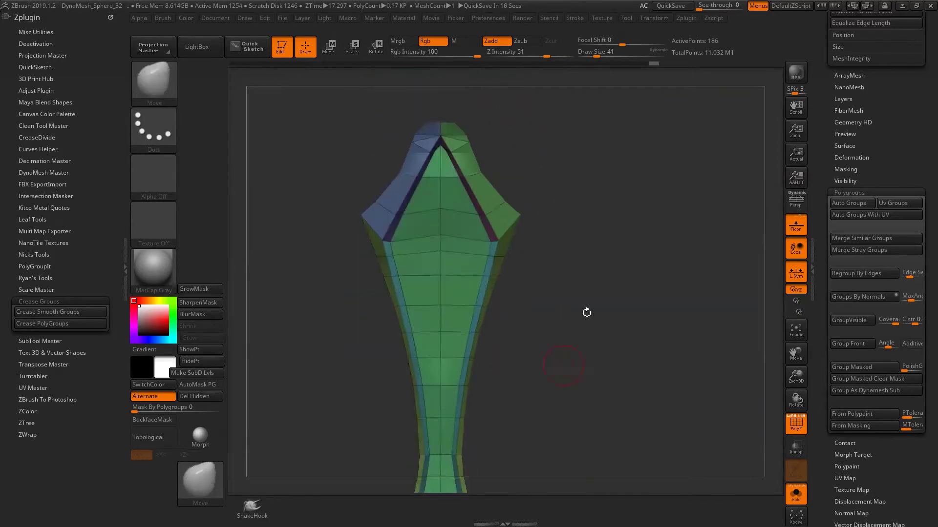
{"action": "scroll", "coordinate": [880, 151], "scroll_direction": "up", "scroll_amount": 5}
Apply Crease PG from the Geometry > Crease options, then orbit to inspect the sharp edges
{"action": "scroll", "coordinate": [858, 243], "scroll_direction": "up", "scroll_amount": 4}
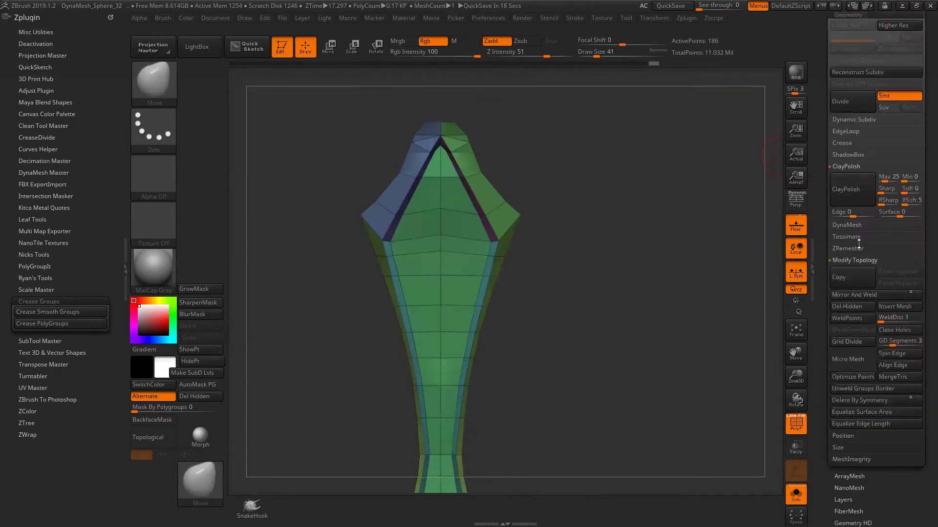
{"action": "scroll", "coordinate": [859, 243], "scroll_direction": "up", "scroll_amount": 2}
{"action": "left_click", "coordinate": [849, 176]}
{"action": "key", "text": "ctrl+shift"}
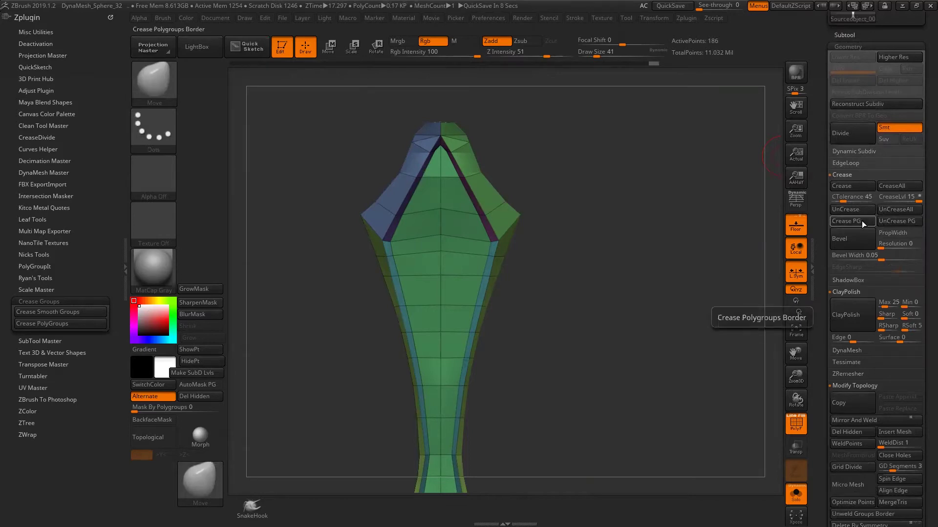
{"action": "left_click", "coordinate": [862, 221]}
{"action": "left_click_drag", "start_coordinate": [669, 243], "coordinate": [413, 275]}
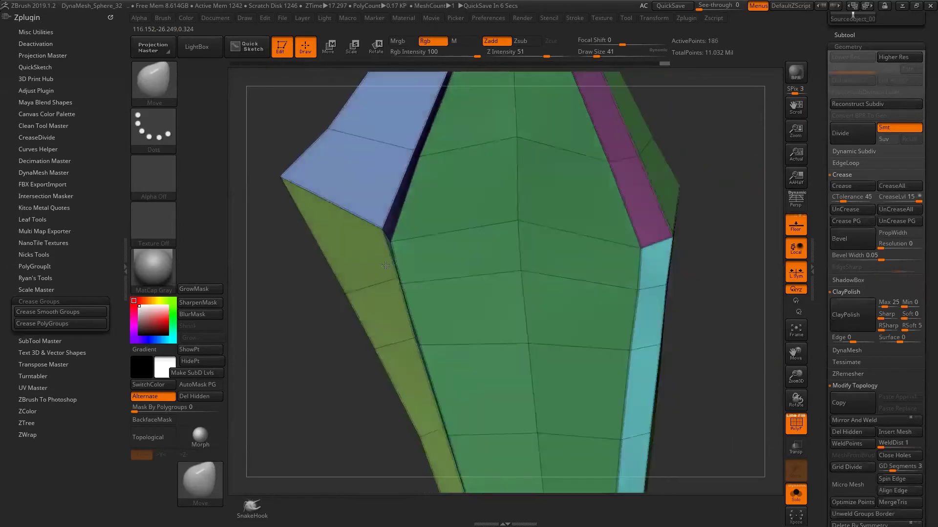
{"action": "left_click_drag", "start_coordinate": [412, 275], "coordinate": [439, 159]}
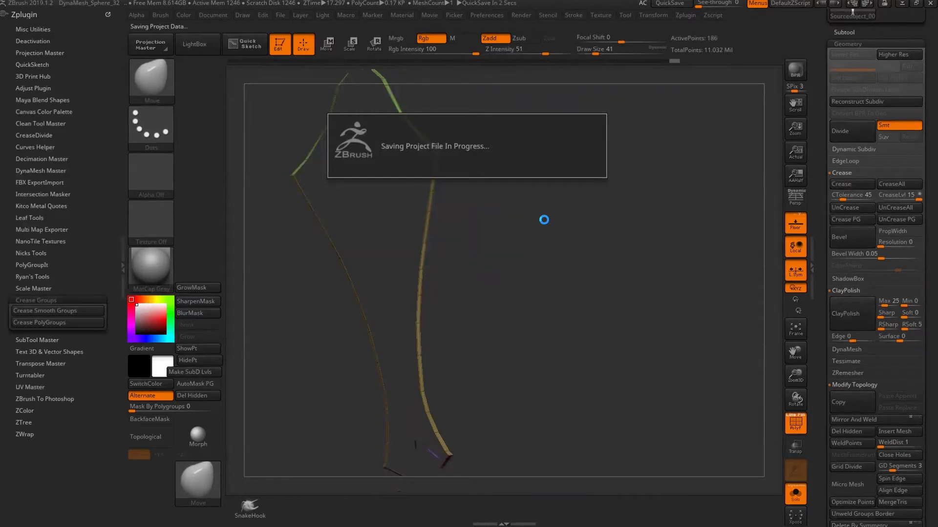
Subdivide the grip twice, toggling PolyFrame to inspect the grooves
{"action": "mouse_move", "coordinate": [542, 215]}
{"action": "left_mouse_down"}
{"action": "mouse_move", "coordinate": [466, 210]}
{"action": "mouse_move", "coordinate": [603, 270]}
{"action": "left_mouse_up"}
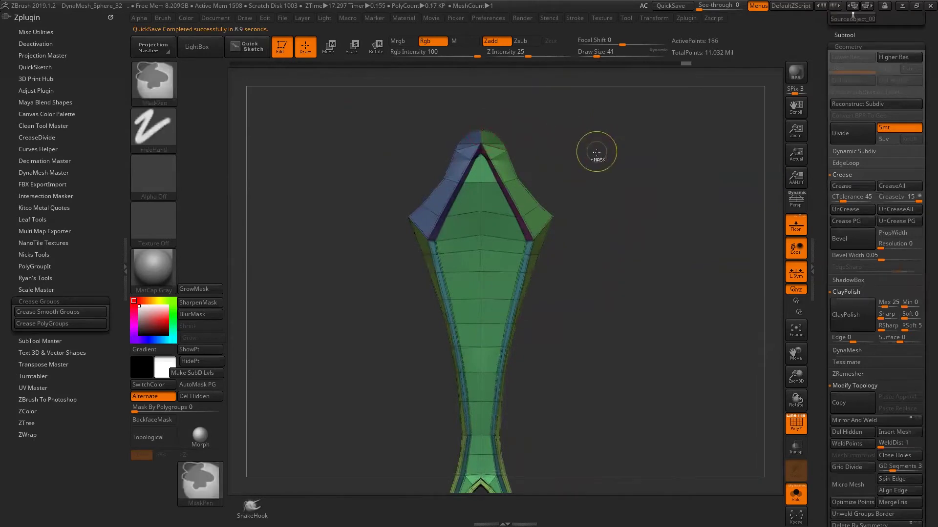
{"action": "key", "text": "ctrl+d"}
{"action": "key", "text": "ctrl+d"}
{"action": "mouse_move", "coordinate": [620, 182]}
{"action": "left_mouse_down"}
{"action": "mouse_move", "coordinate": [641, 220]}
{"action": "mouse_move", "coordinate": [650, 207]}
{"action": "mouse_move", "coordinate": [638, 198]}
{"action": "left_mouse_up"}
{"action": "key", "text": "shift+f"}
{"action": "key", "text": "ctrl+d"}
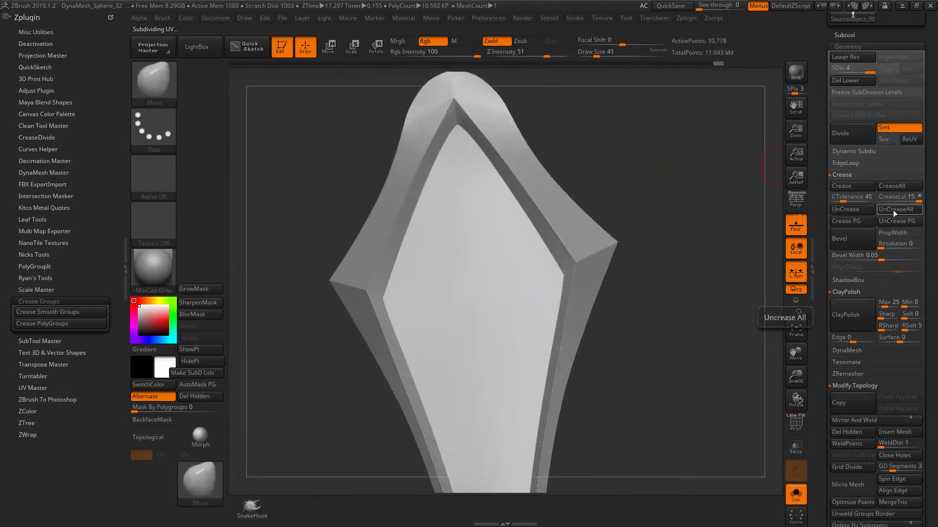
{"action": "key", "text": "shift+f"}
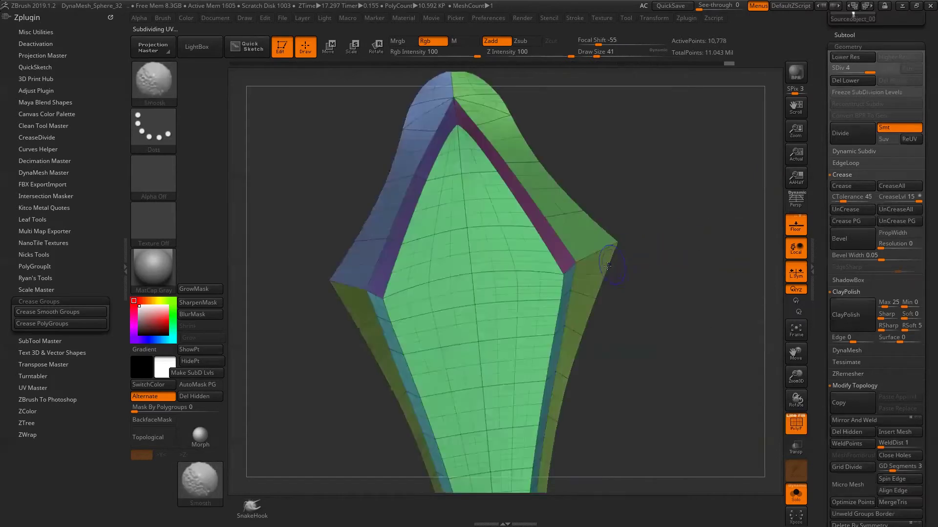
{"action": "key", "text": "shift+f"}
{"action": "left_click_drag", "start_coordinate": [666, 248], "coordinate": [635, 318], "text": "alt"}
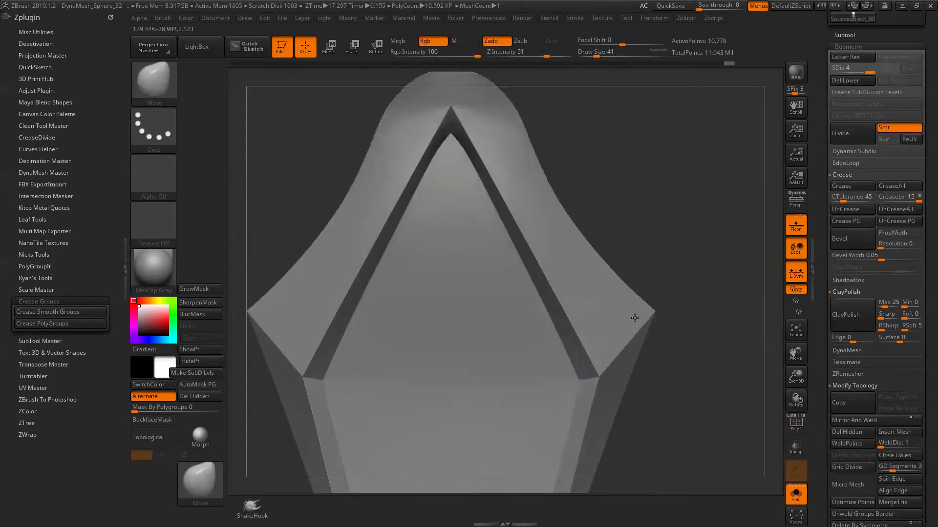
{"action": "left_click_drag", "start_coordinate": [696, 276], "coordinate": [429, 307], "text": "alt"}
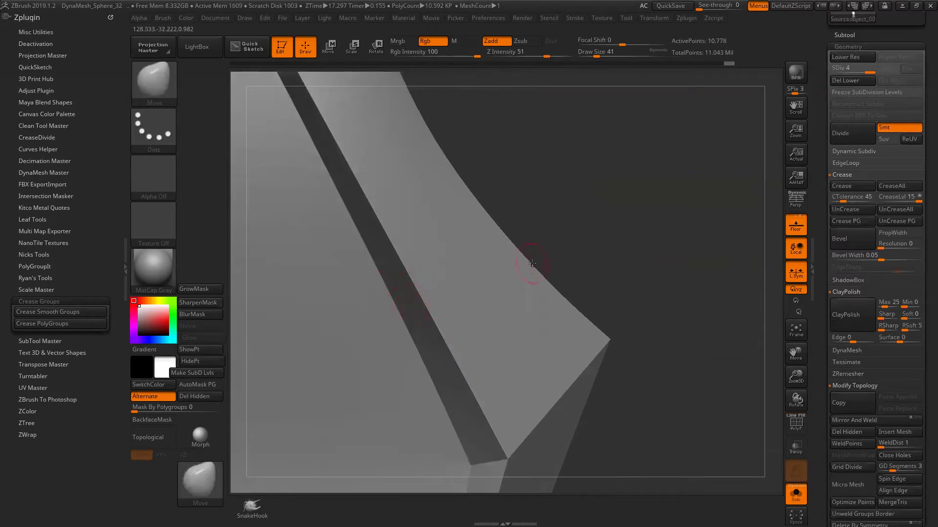
Subdivide further to SDiv 6 (170,210 points) and orbit to check the smooth result
{"action": "key", "text": "ctrl+d"}
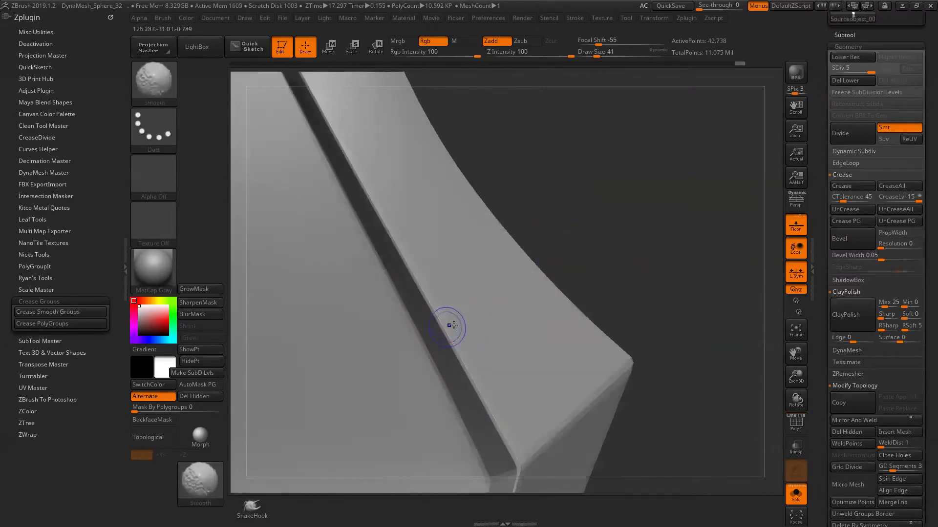
{"action": "key", "text": "ctrl+d"}
{"action": "mouse_move", "coordinate": [579, 209]}
{"action": "left_mouse_down"}
{"action": "mouse_move", "coordinate": [550, 184]}
{"action": "mouse_move", "coordinate": [638, 272]}
{"action": "mouse_move", "coordinate": [664, 253]}
{"action": "mouse_move", "coordinate": [549, 168]}
{"action": "mouse_move", "coordinate": [580, 254]}
{"action": "mouse_move", "coordinate": [519, 210]}
{"action": "mouse_move", "coordinate": [563, 191]}
{"action": "left_mouse_up"}
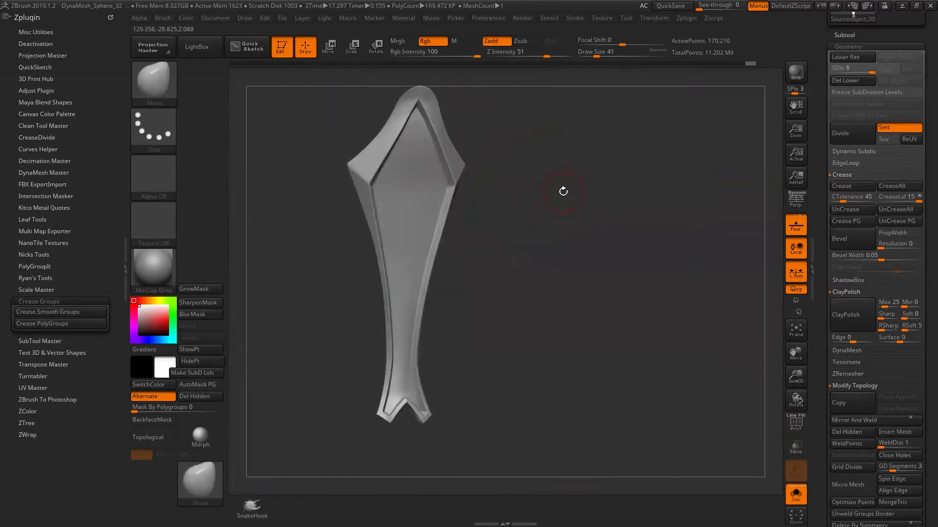
{"action": "left_click_drag", "start_coordinate": [619, 250], "coordinate": [645, 247]}
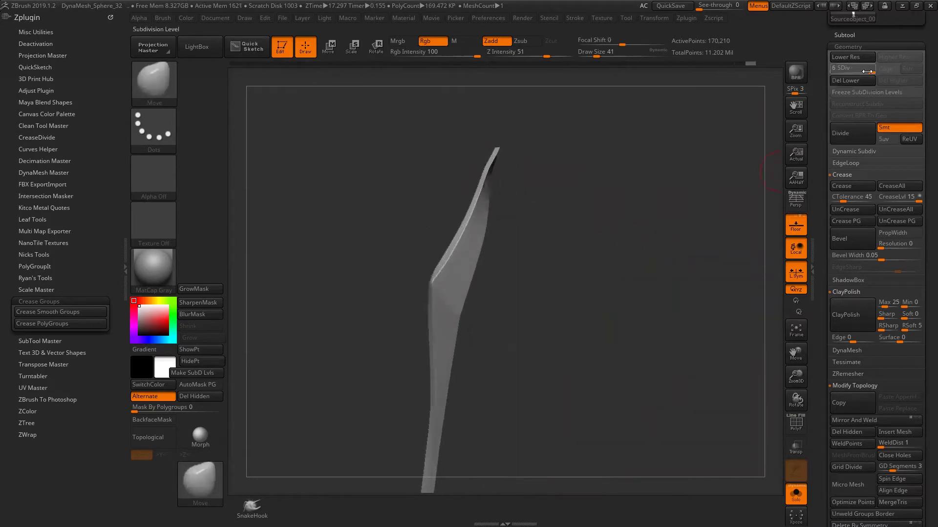
{"action": "mouse_move", "coordinate": [649, 209]}
{"action": "left_mouse_down"}
{"action": "mouse_move", "coordinate": [607, 213]}
{"action": "mouse_move", "coordinate": [564, 137]}
{"action": "left_mouse_up"}
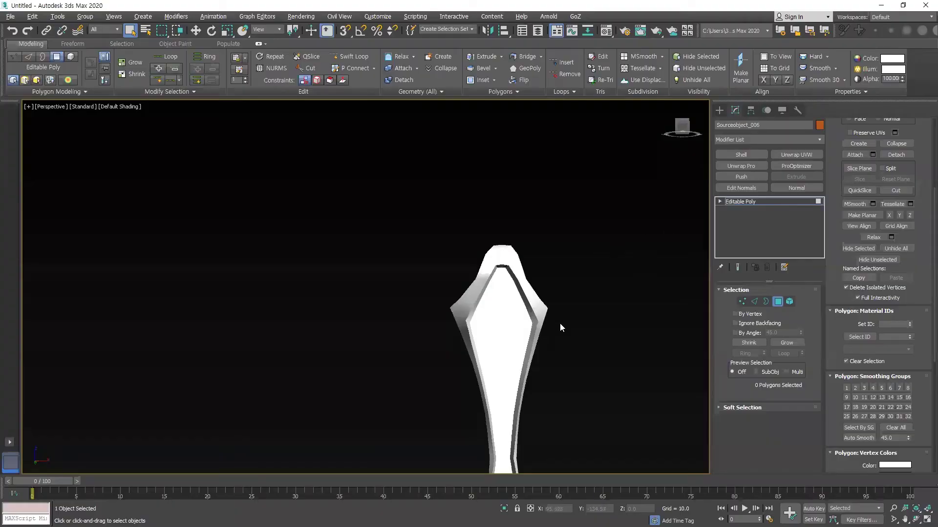
{"action": "scroll", "coordinate": [481, 230], "scroll_direction": "up", "scroll_amount": 5}
Select eight top-edge polygons and assign them smoothing group 4, clearing their old groups
{"action": "left_click", "coordinate": [412, 201]}
{"action": "scroll", "coordinate": [418, 241], "scroll_direction": "up", "scroll_amount": 3}
{"action": "left_click", "coordinate": [412, 227], "text": "ctrl"}
{"action": "left_click", "coordinate": [367, 149], "text": "ctrl"}
{"action": "mouse_move", "coordinate": [366, 146]}
{"action": "middle_mouse_down"}
{"action": "mouse_move", "coordinate": [373, 230]}
{"action": "mouse_move", "coordinate": [852, 372]}
{"action": "middle_mouse_up"}
{"action": "left_click", "coordinate": [342, 198], "text": "ctrl"}
{"action": "left_click", "coordinate": [344, 232], "text": "ctrl"}
{"action": "left_click", "coordinate": [322, 215], "text": "ctrl"}
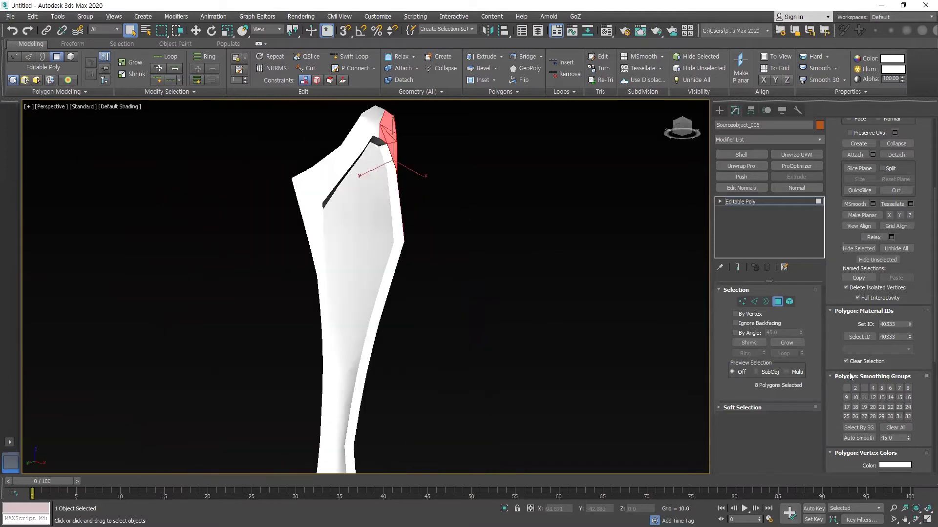
{"action": "left_click", "coordinate": [873, 388]}
{"action": "left_click", "coordinate": [893, 427]}
View the grip from the front, check a small corner face, then deselect the grip
{"action": "middle_click_drag", "start_coordinate": [654, 326], "coordinate": [542, 272], "text": "alt"}
{"action": "left_click", "coordinate": [465, 227]}
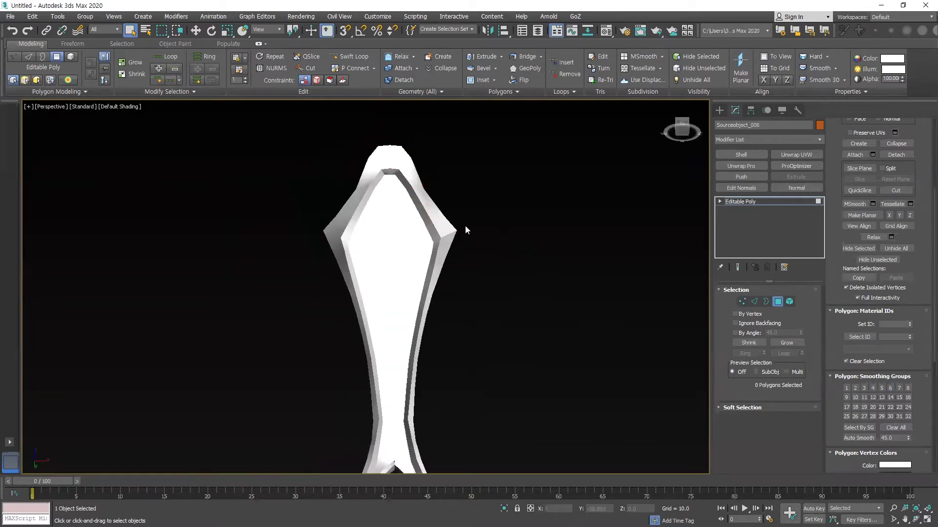
{"action": "scroll", "coordinate": [448, 239], "scroll_direction": "up", "scroll_amount": 5}
{"action": "left_click", "coordinate": [449, 239]}
{"action": "scroll", "coordinate": [445, 210], "scroll_direction": "down", "scroll_amount": 2}
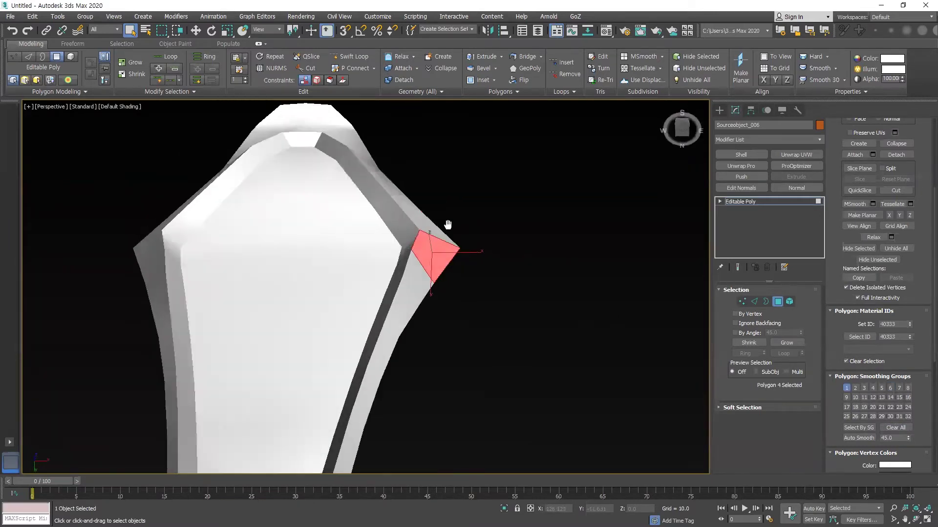
{"action": "scroll", "coordinate": [442, 184], "scroll_direction": "down", "scroll_amount": 4}
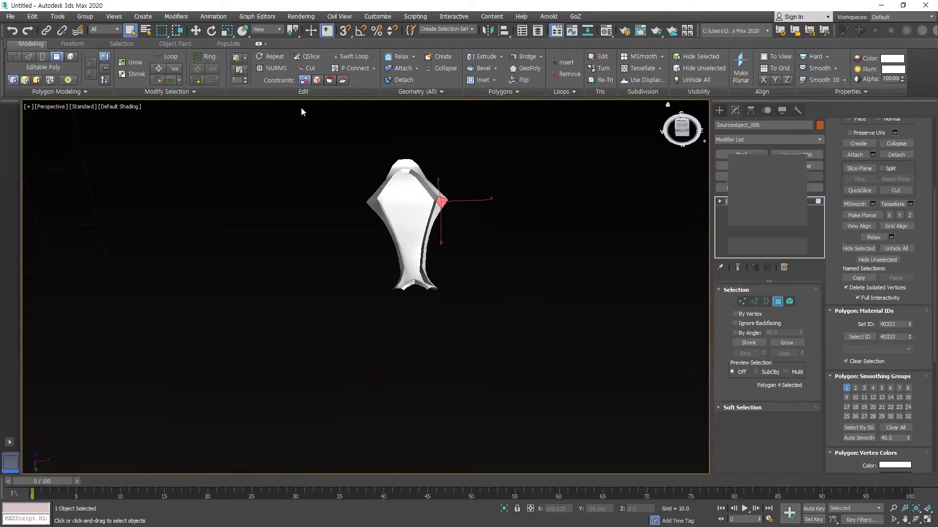
{"action": "left_click", "coordinate": [557, 244]}
{"action": "left_click", "coordinate": [7, 18]}
{"action": "mouse_move", "coordinate": [22, 150]}
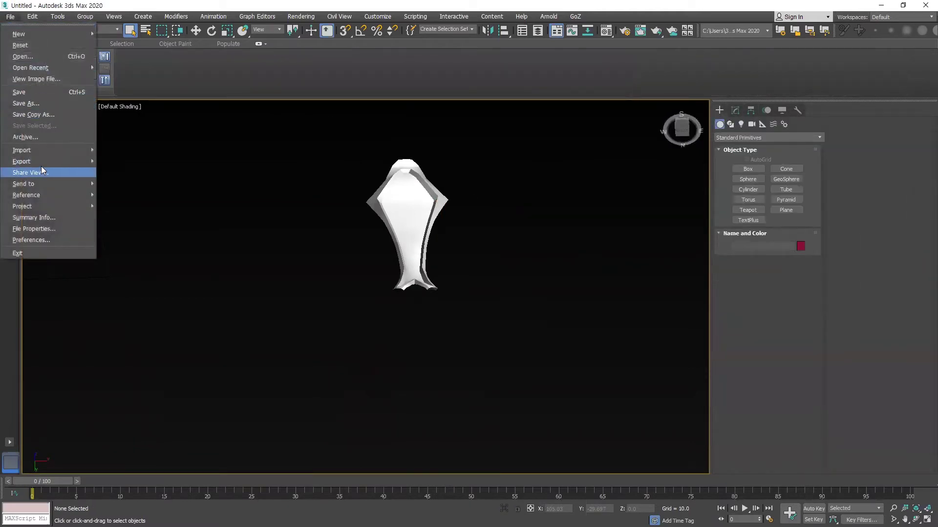
Reselect the grip and start an Export Selected
{"action": "left_click", "coordinate": [150, 166]}
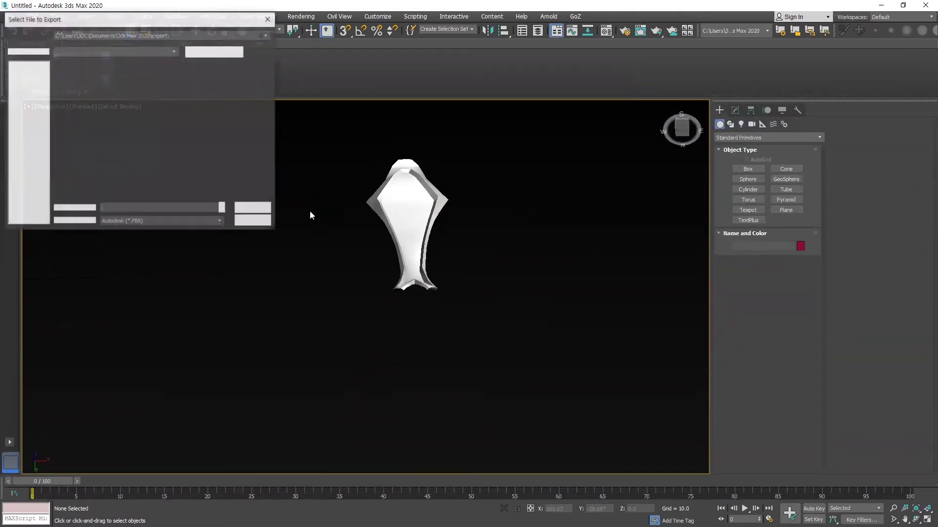
{"action": "key", "text": "Return"}
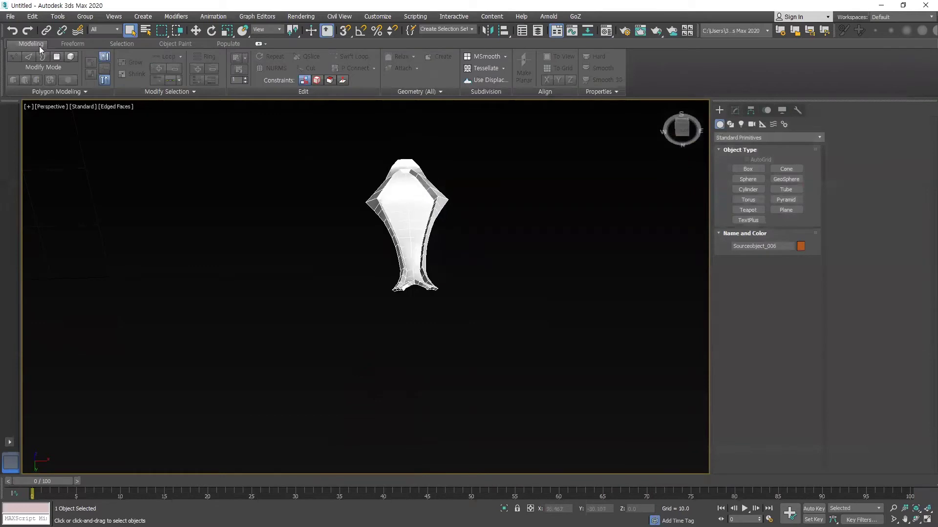
{"action": "left_click", "coordinate": [10, 16]}
{"action": "mouse_move", "coordinate": [51, 161]}
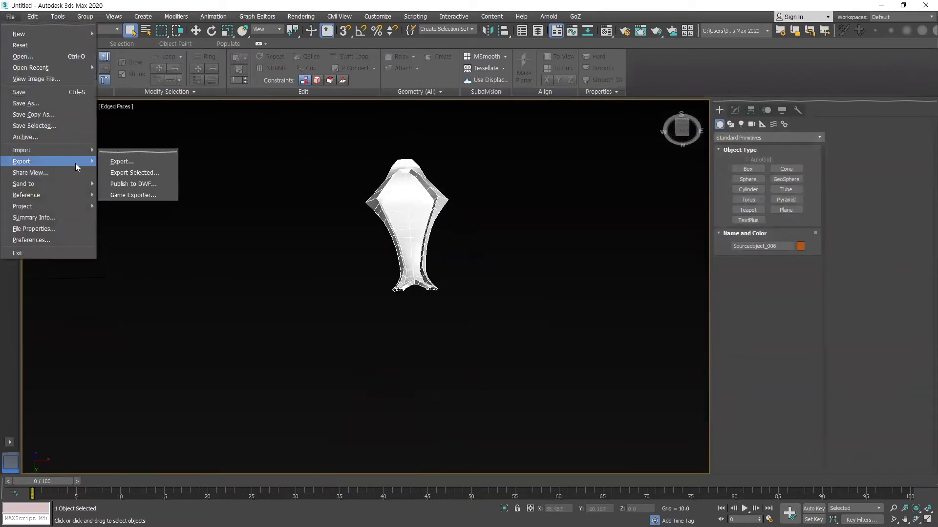
{"action": "left_click", "coordinate": [127, 169]}
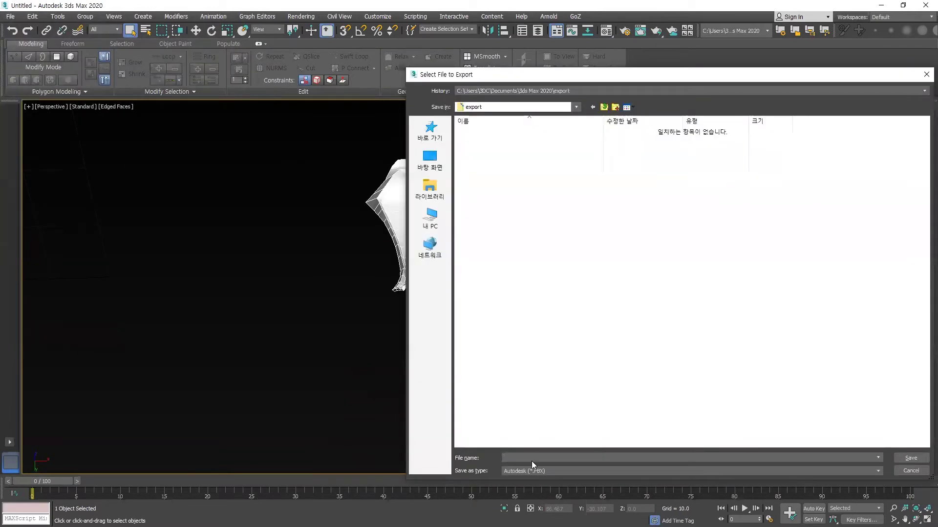
{"action": "type", "text": "dd"}
Export the grip to the Desktop as dd.obj in OBJ format, replacing the old file
{"action": "left_click", "coordinate": [430, 161]}
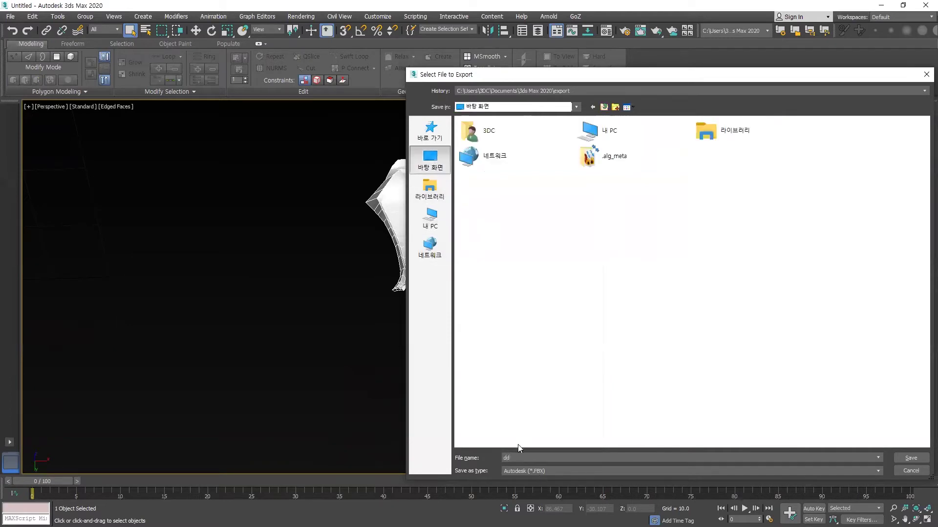
{"action": "left_click", "coordinate": [526, 471]}
{"action": "left_click", "coordinate": [554, 432]}
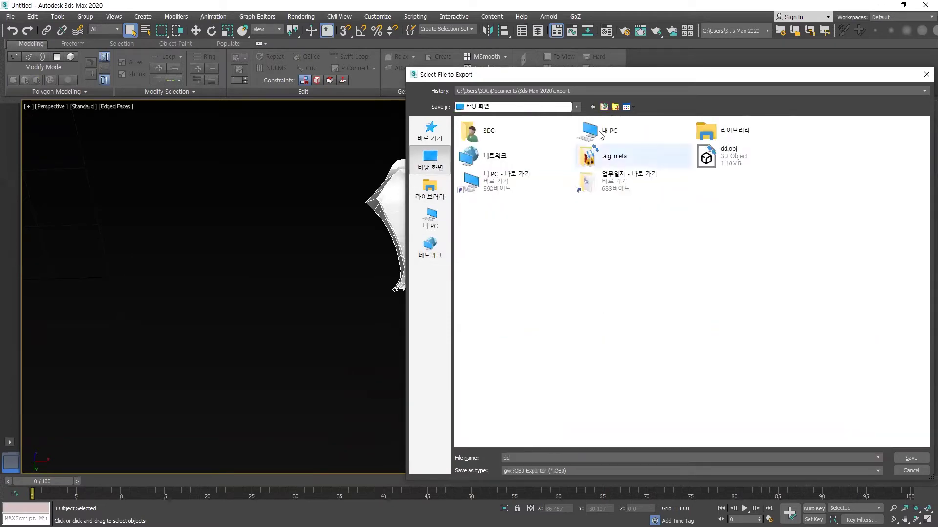
{"action": "left_click_drag", "start_coordinate": [625, 77], "coordinate": [368, 22]}
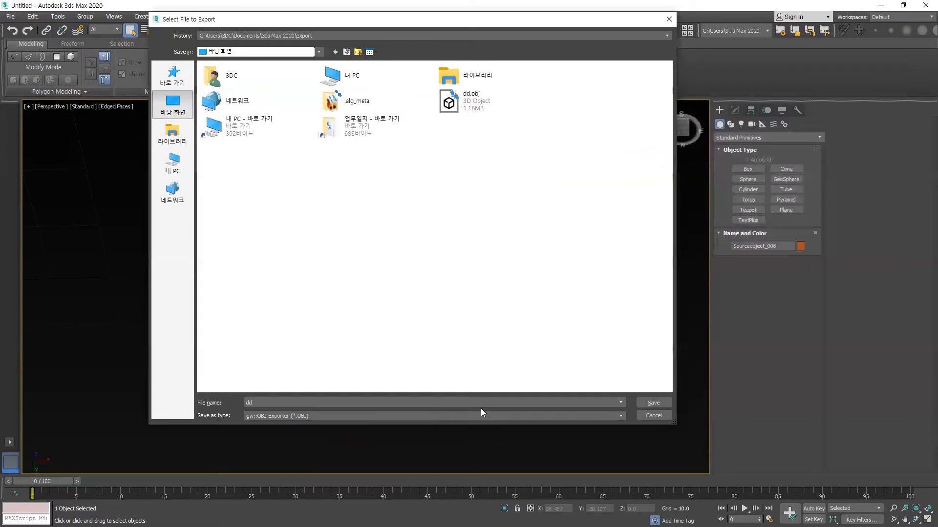
{"action": "left_click", "coordinate": [653, 403]}
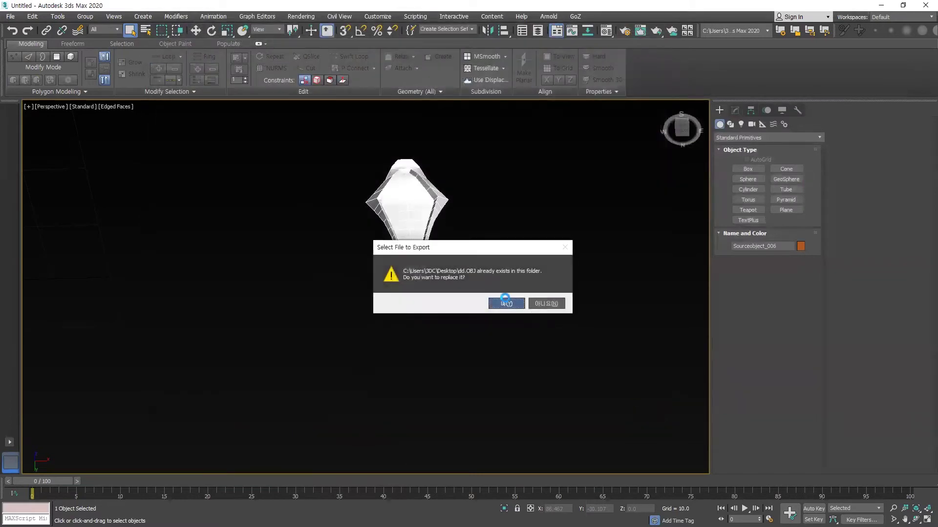
{"action": "left_click", "coordinate": [503, 302]}
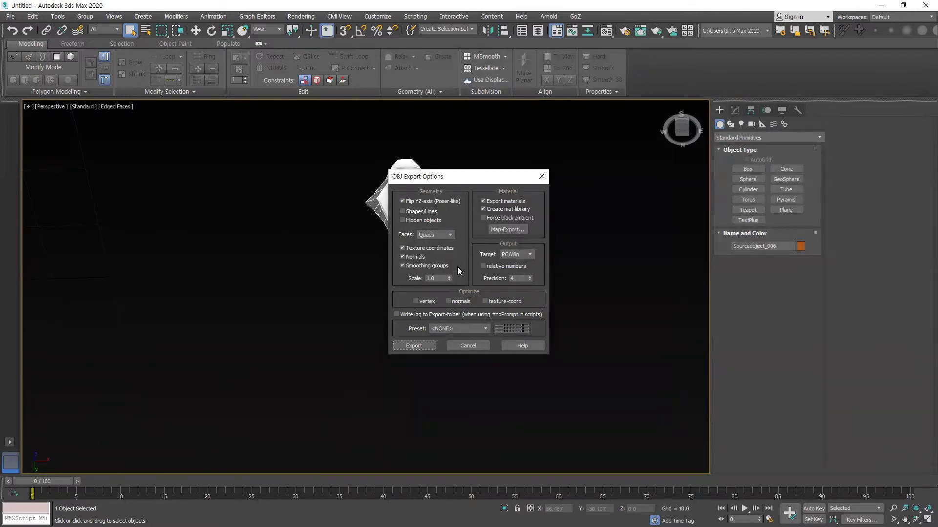
{"action": "left_click", "coordinate": [426, 346]}
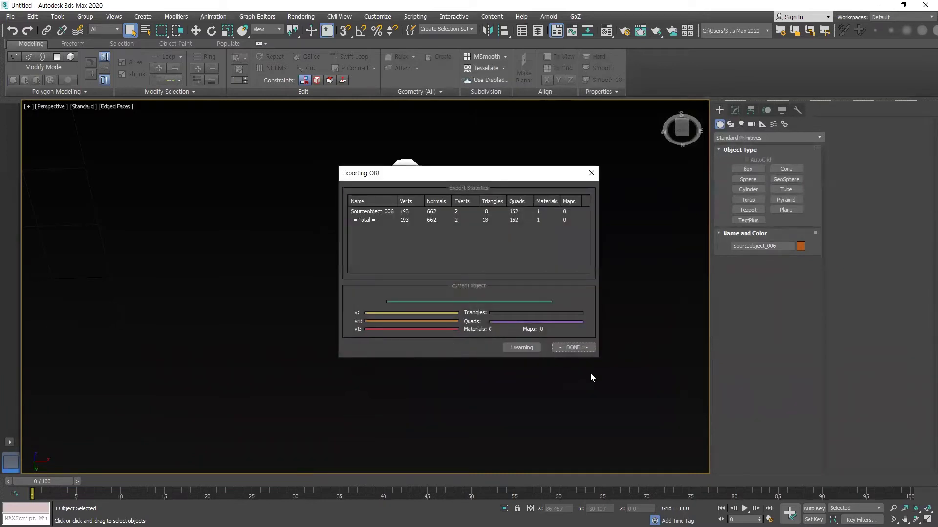
{"action": "left_click", "coordinate": [572, 348]}
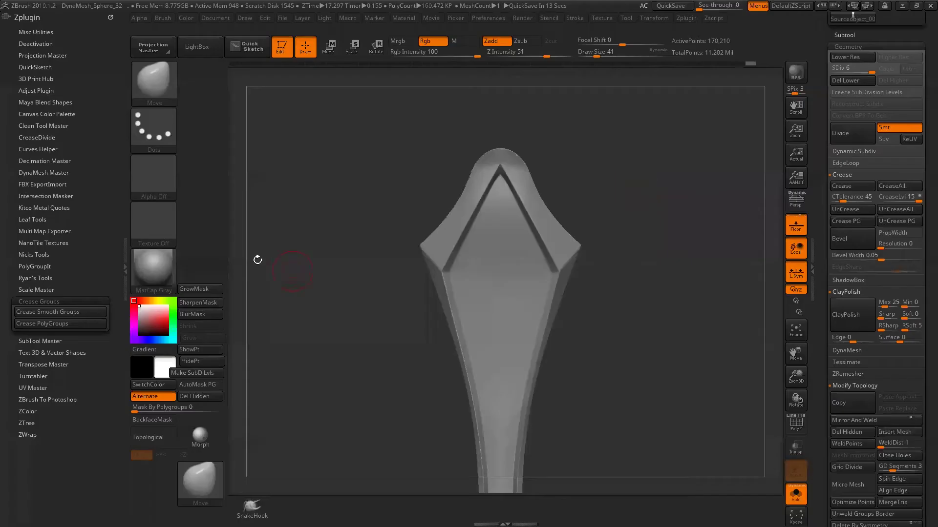
Import dd.obj from the Desktop with Crease Smooth Groups, turning its 5 smoothing groups into creased polygroups
{"action": "left_click", "coordinate": [61, 312]}
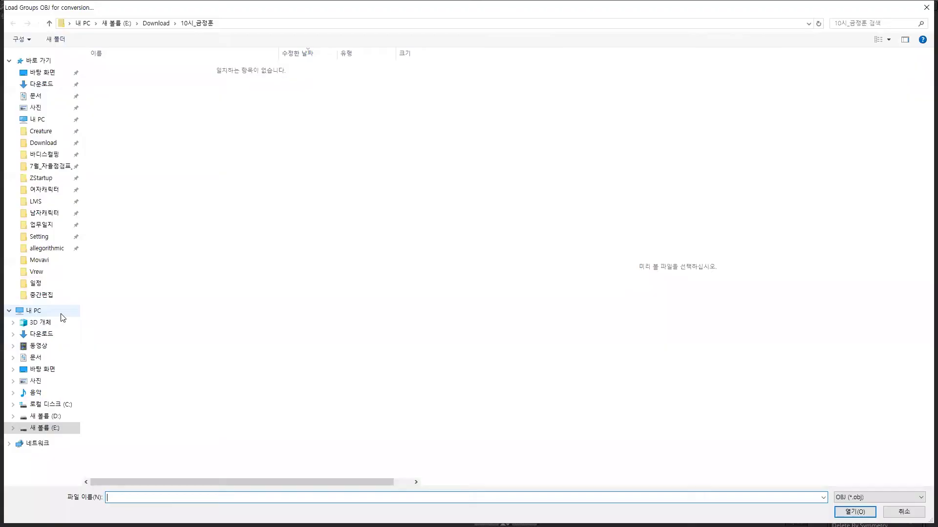
{"action": "left_click", "coordinate": [865, 499]}
{"action": "left_click", "coordinate": [690, 374]}
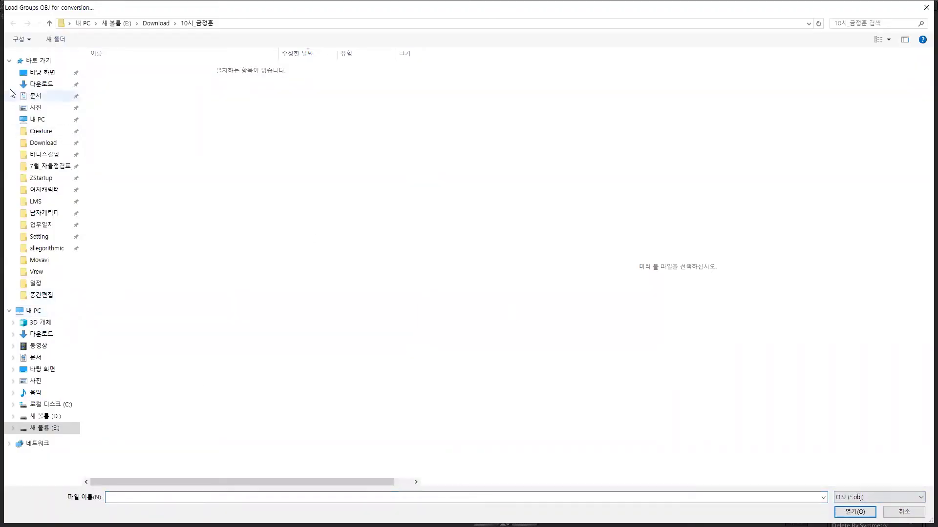
{"action": "left_click", "coordinate": [42, 72]}
{"action": "left_click", "coordinate": [113, 70]}
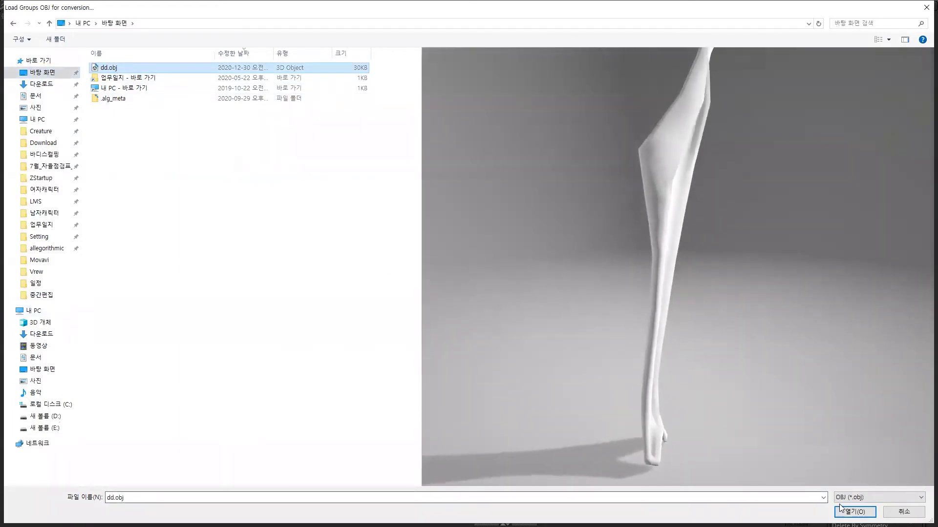
{"action": "key", "text": "Return"}
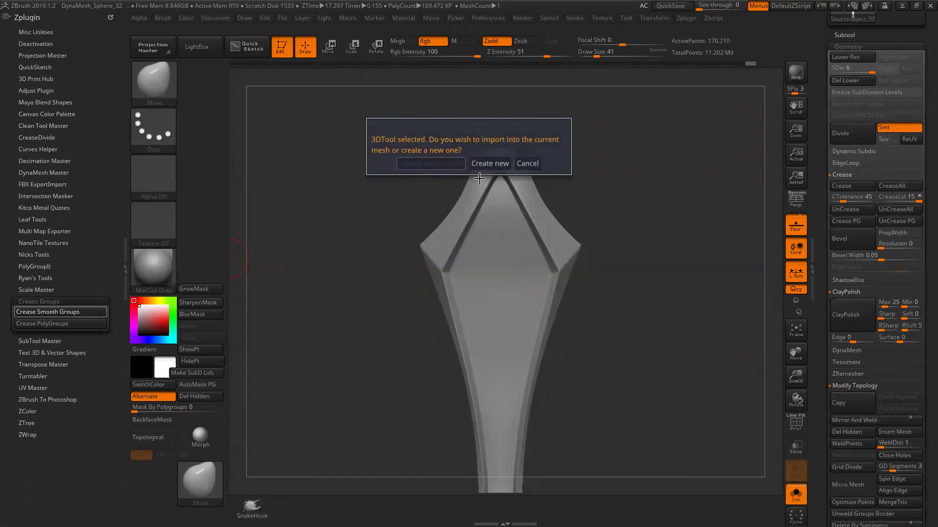
{"action": "left_click", "coordinate": [497, 160]}
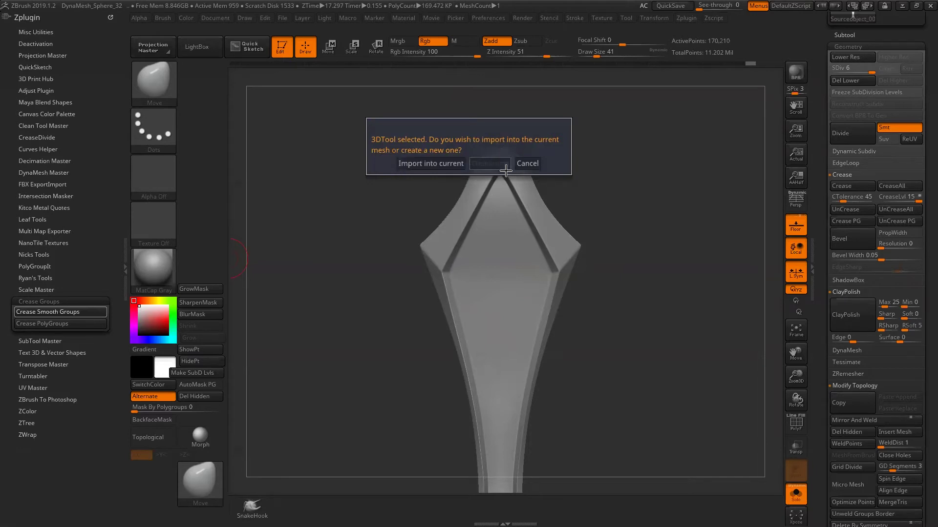
{"action": "left_click", "coordinate": [422, 164]}
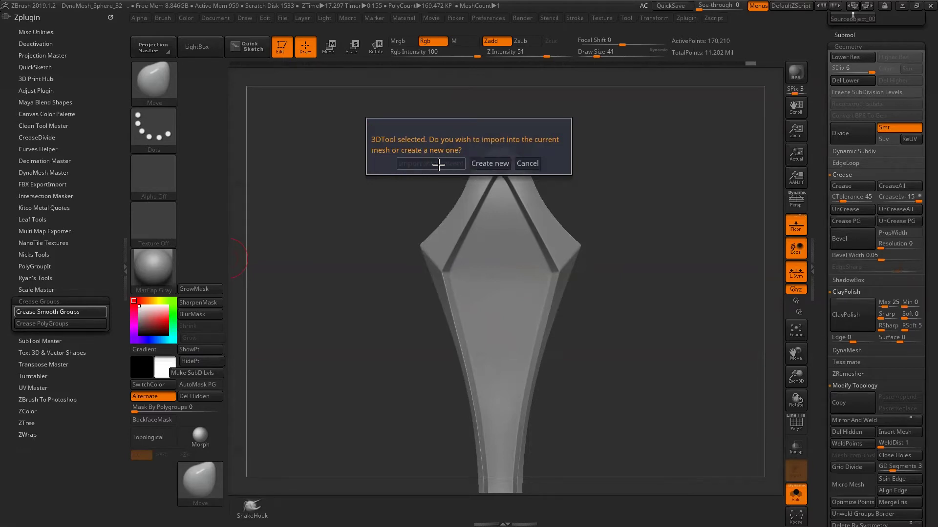
{"action": "left_click", "coordinate": [493, 165]}
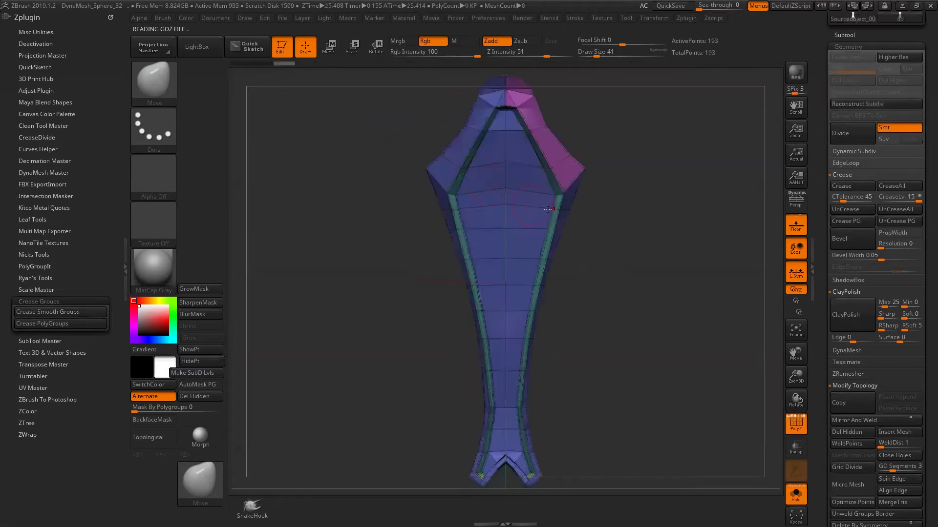
{"action": "scroll", "coordinate": [641, 177], "scroll_direction": "up", "scroll_amount": 2}
{"action": "scroll", "coordinate": [656, 232], "scroll_direction": "up", "scroll_amount": 3}
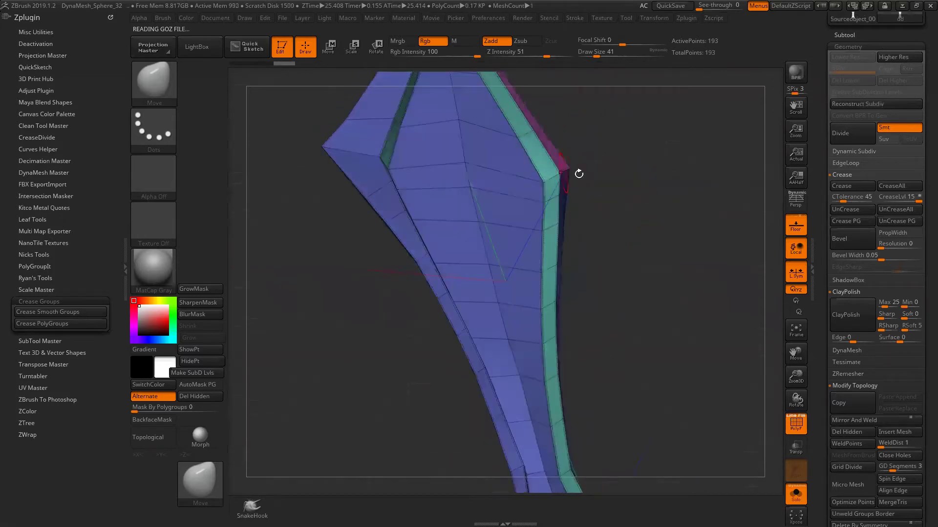
{"action": "scroll", "coordinate": [676, 216], "scroll_direction": "up", "scroll_amount": 3}
{"action": "scroll", "coordinate": [560, 245], "scroll_direction": "up", "scroll_amount": 3}
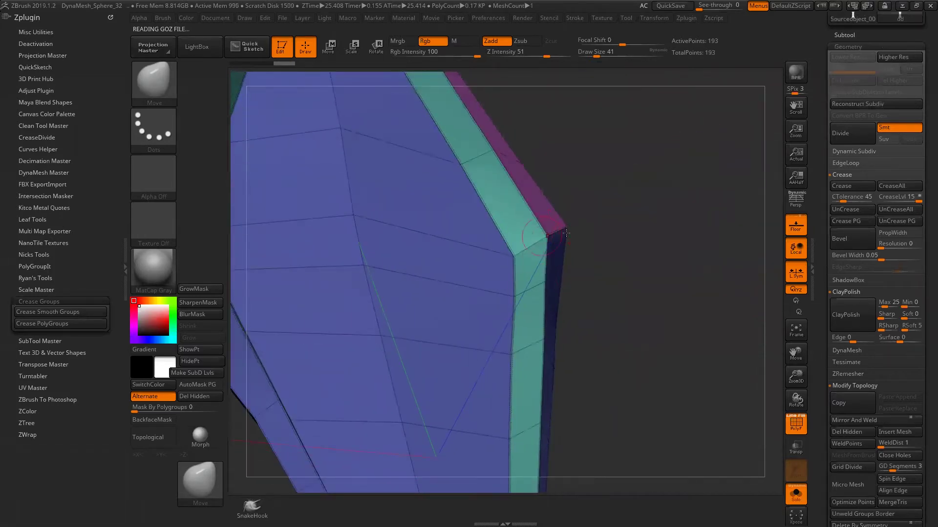
{"action": "left_click_drag", "start_coordinate": [566, 233], "coordinate": [488, 253]}
{"action": "scroll", "coordinate": [488, 254], "scroll_direction": "up", "scroll_amount": 2}
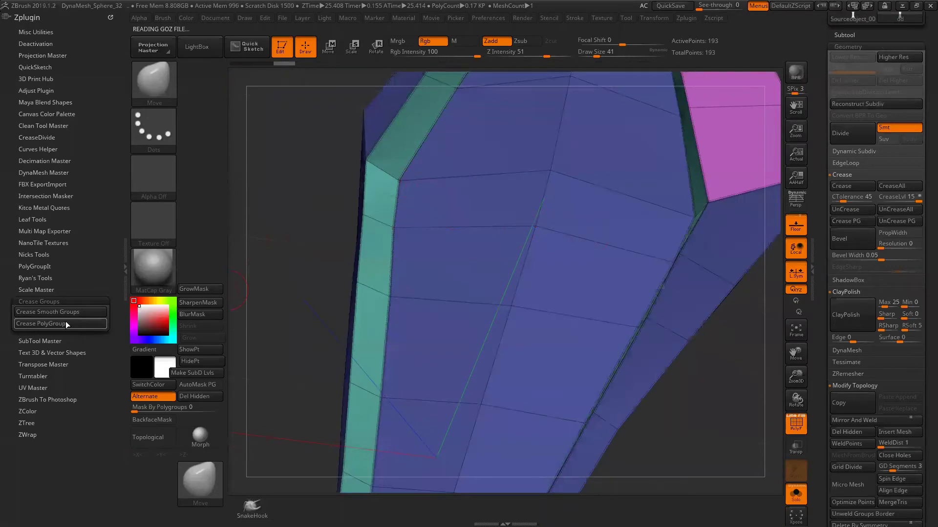
{"action": "left_click_drag", "start_coordinate": [293, 213], "coordinate": [407, 202]}
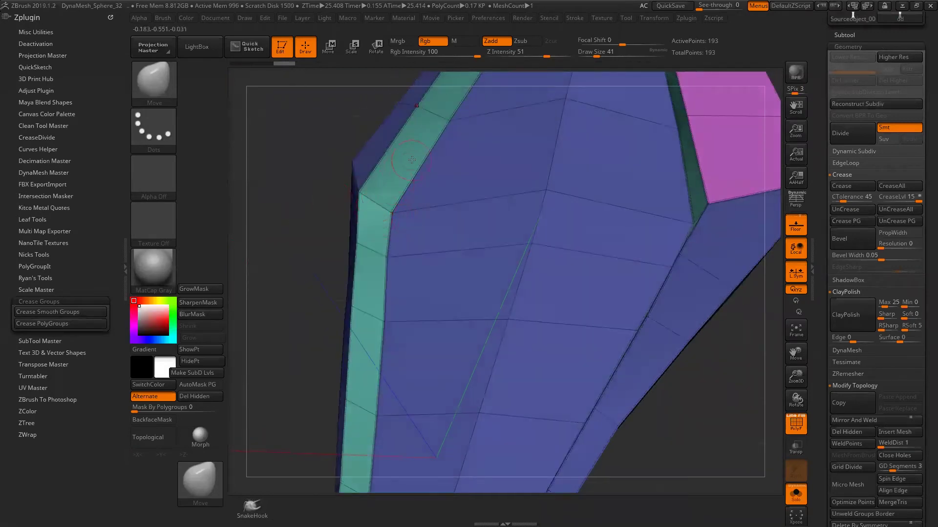
{"action": "scroll", "coordinate": [257, 253], "scroll_direction": "down", "scroll_amount": 3}
Regroup the 193-point grip by normals at about 21.77 max angle, giving groove faces separate polygroups
{"action": "mouse_move", "coordinate": [258, 253]}
{"action": "left_mouse_down"}
{"action": "mouse_move", "coordinate": [654, 320]}
{"action": "mouse_move", "coordinate": [654, 168]}
{"action": "left_mouse_up"}
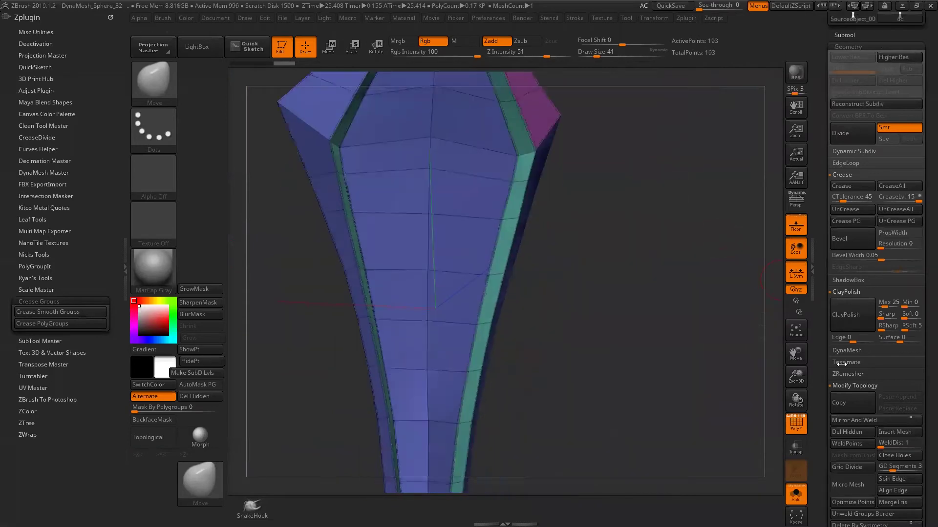
{"action": "scroll", "coordinate": [850, 264], "scroll_direction": "down", "scroll_amount": 5}
{"action": "scroll", "coordinate": [874, 234], "scroll_direction": "down", "scroll_amount": 5}
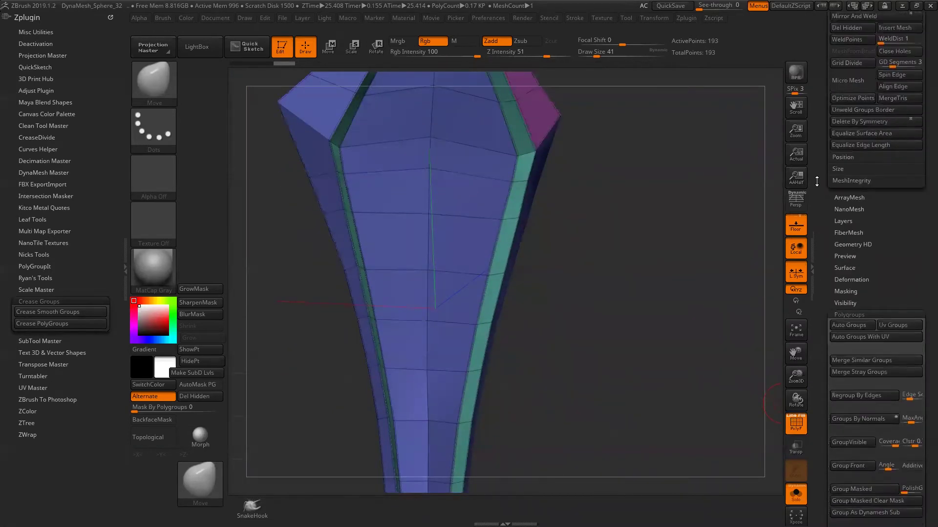
{"action": "scroll", "coordinate": [894, 210], "scroll_direction": "down", "scroll_amount": 5}
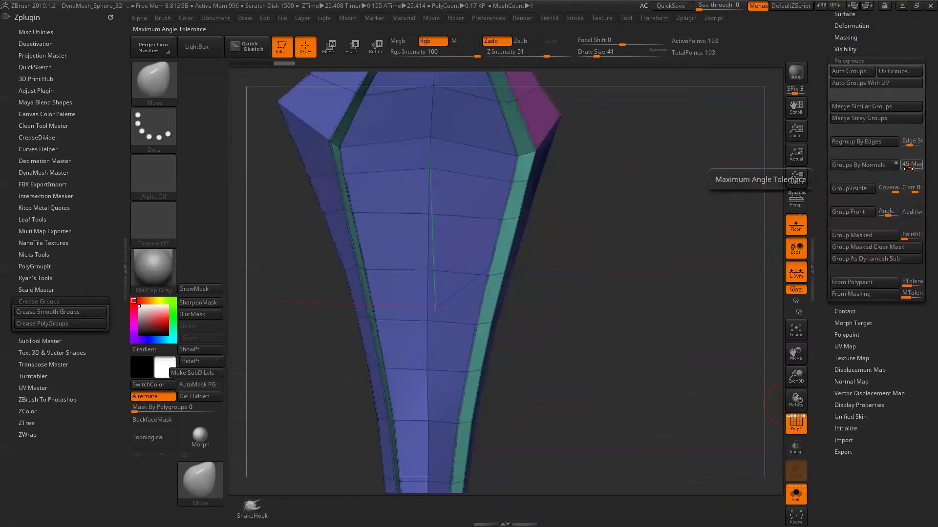
{"action": "left_click_drag", "start_coordinate": [576, 185], "coordinate": [506, 183]}
{"action": "mouse_move", "coordinate": [566, 179]}
{"action": "left_mouse_down", "text": "alt"}
{"action": "mouse_move", "coordinate": [564, 248]}
{"action": "mouse_move", "coordinate": [616, 211]}
{"action": "left_mouse_up", "text": "alt"}
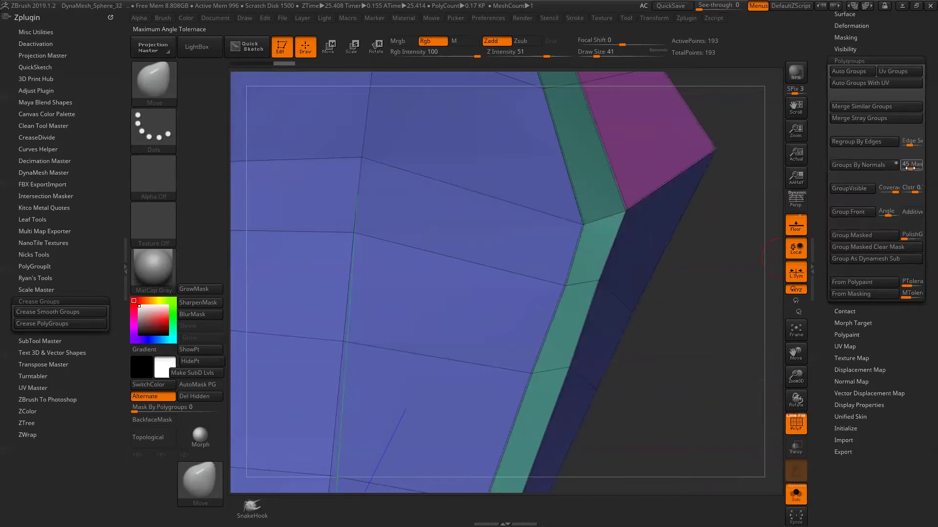
{"action": "left_click", "coordinate": [883, 169]}
{"action": "left_click_drag", "start_coordinate": [649, 288], "coordinate": [550, 271]}
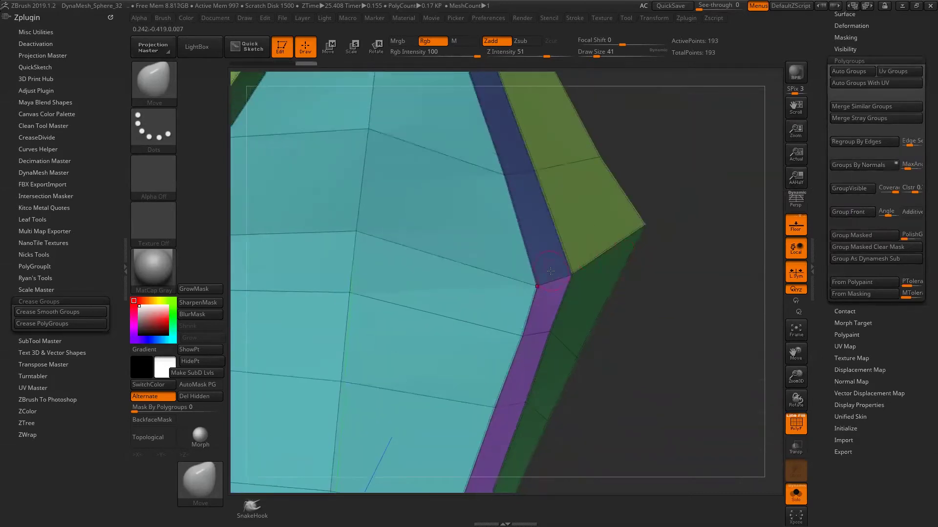
{"action": "left_click_drag", "start_coordinate": [644, 347], "coordinate": [398, 174]}
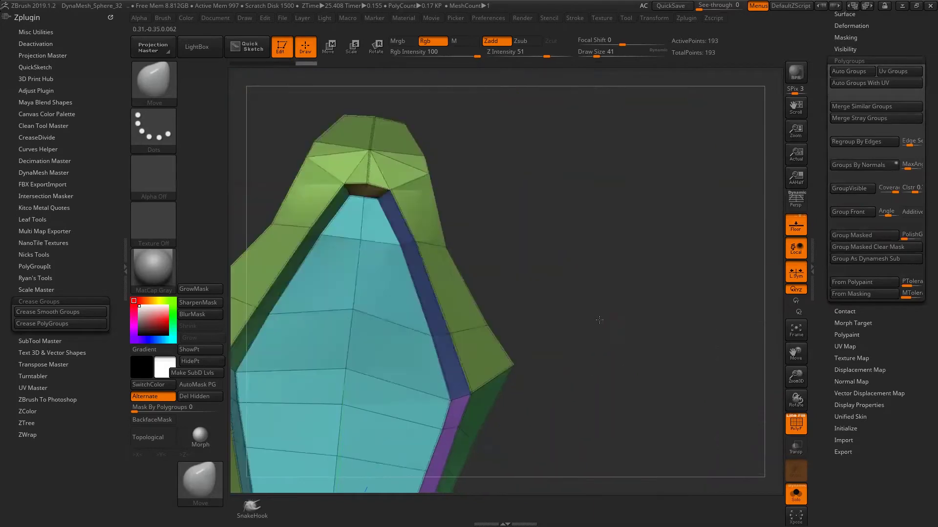
{"action": "left_click_drag", "start_coordinate": [567, 161], "coordinate": [588, 215]}
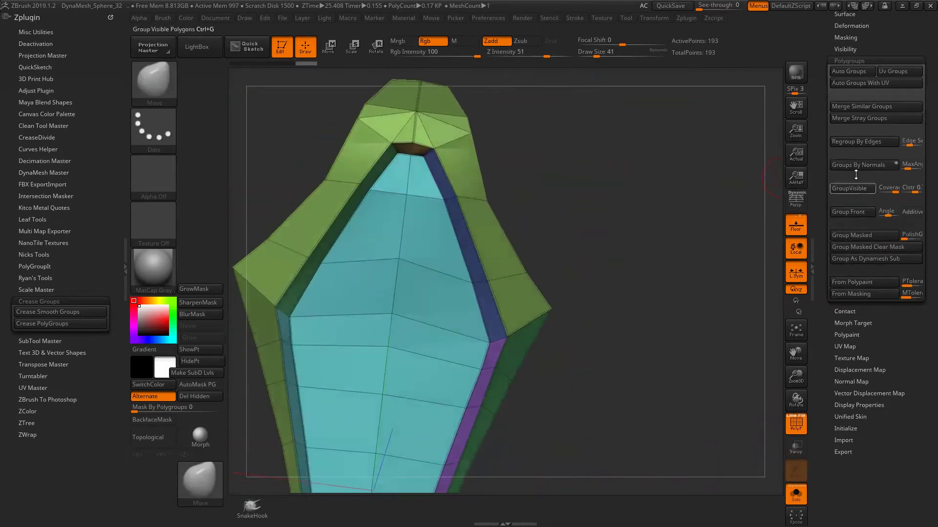
{"action": "left_click_drag", "start_coordinate": [820, 142], "coordinate": [819, 517]}
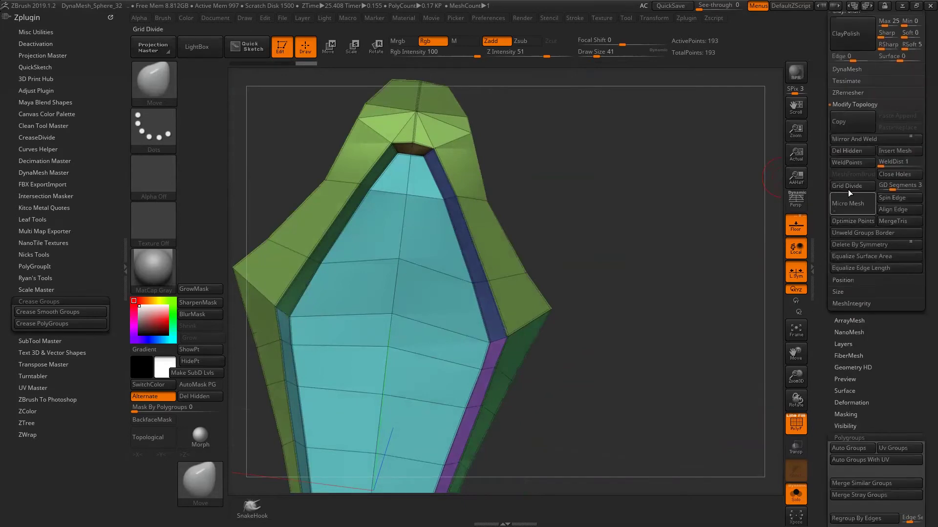
Collapse the topology options and orbit around the grip to inspect its groove edges
{"action": "key", "text": "ctrl+shift"}
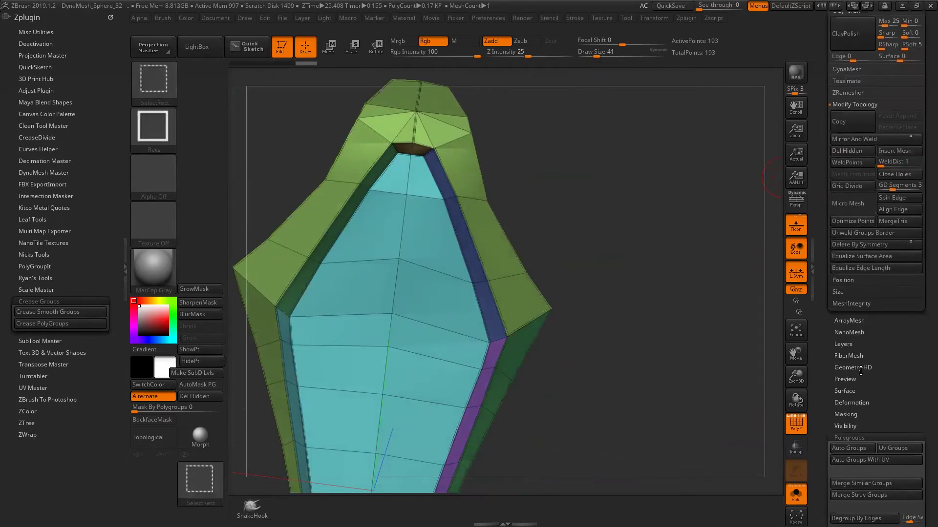
{"action": "left_click", "coordinate": [849, 104], "text": "ctrl+shift"}
{"action": "scroll", "coordinate": [892, 159], "scroll_direction": "up", "scroll_amount": 3}
{"action": "scroll", "coordinate": [866, 148], "scroll_direction": "up", "scroll_amount": 2}
{"action": "scroll", "coordinate": [847, 119], "scroll_direction": "up", "scroll_amount": 2}
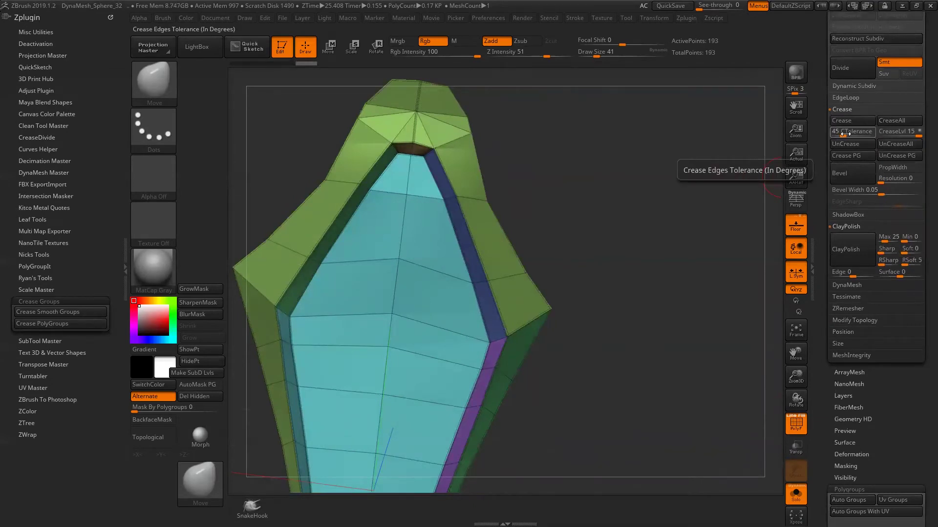
{"action": "mouse_move", "coordinate": [618, 212]}
{"action": "left_mouse_down", "text": "ctrl"}
{"action": "mouse_move", "coordinate": [664, 303]}
{"action": "mouse_move", "coordinate": [649, 289]}
{"action": "left_mouse_up", "text": "ctrl"}
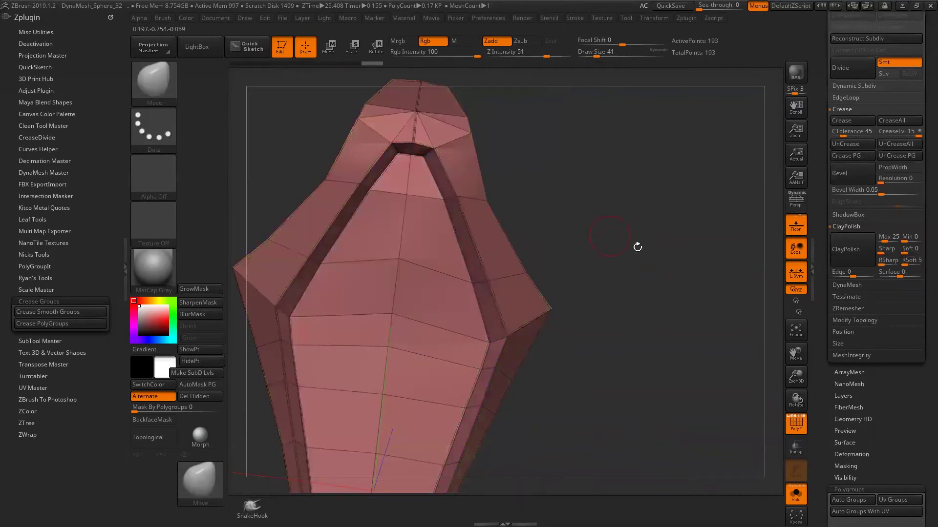
{"action": "left_click_drag", "start_coordinate": [637, 247], "coordinate": [655, 239], "text": "shift"}
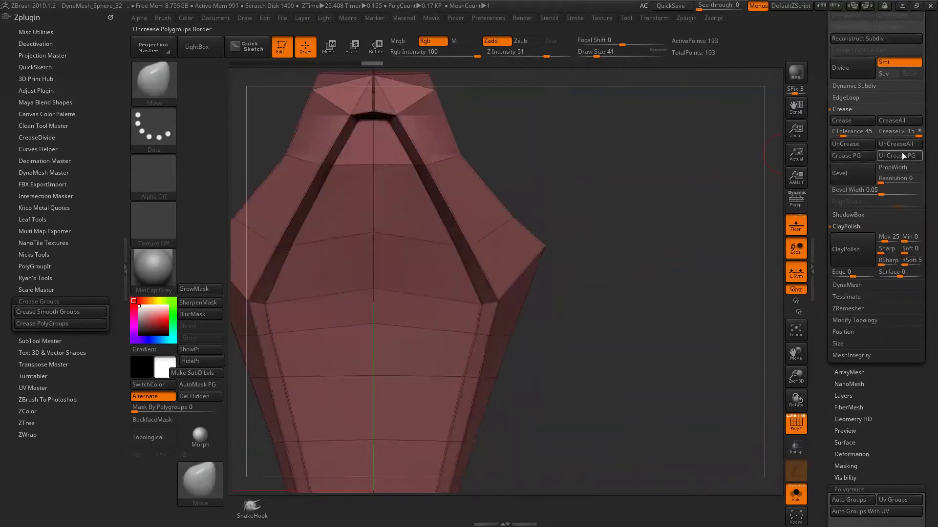
{"action": "left_click_drag", "start_coordinate": [586, 146], "coordinate": [307, 200]}
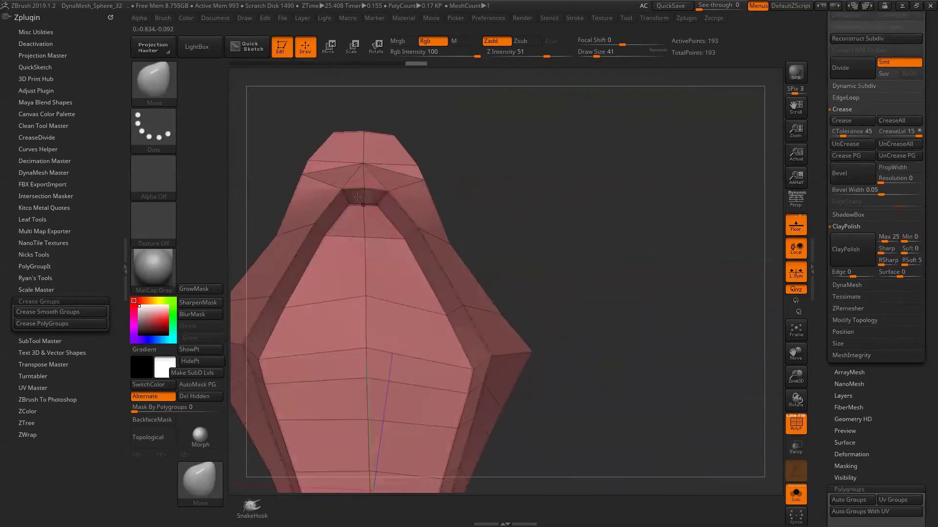
{"action": "left_click_drag", "start_coordinate": [359, 197], "coordinate": [395, 215]}
{"action": "scroll", "coordinate": [432, 237], "scroll_direction": "up", "scroll_amount": 3}
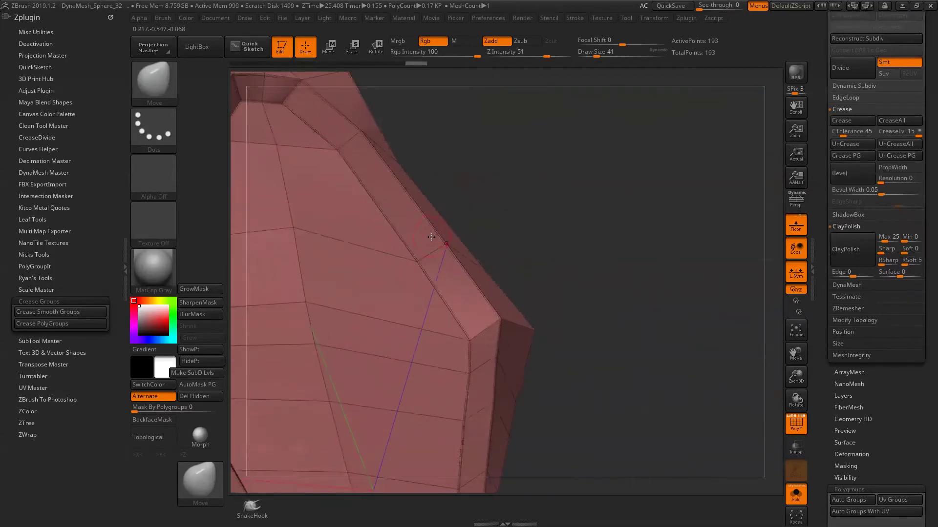
{"action": "left_click_drag", "start_coordinate": [476, 248], "coordinate": [464, 245]}
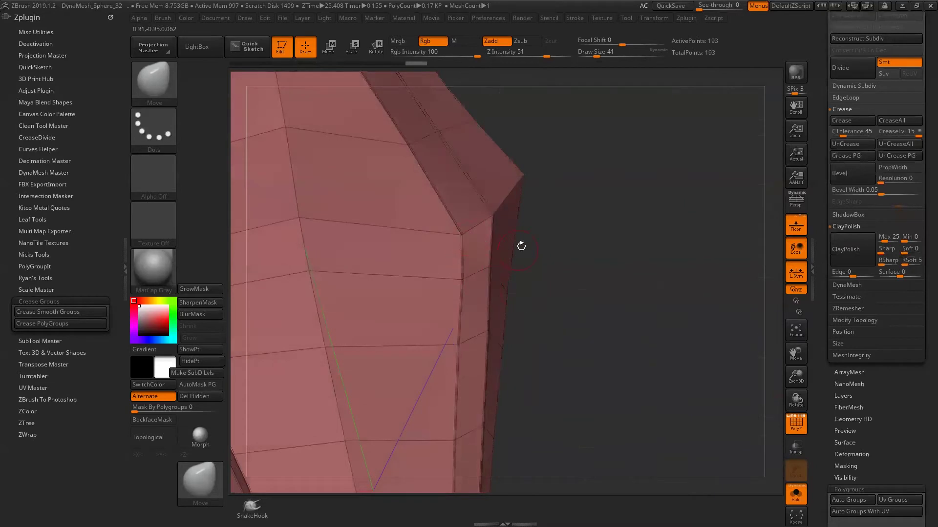
{"action": "left_click_drag", "start_coordinate": [521, 246], "coordinate": [498, 244]}
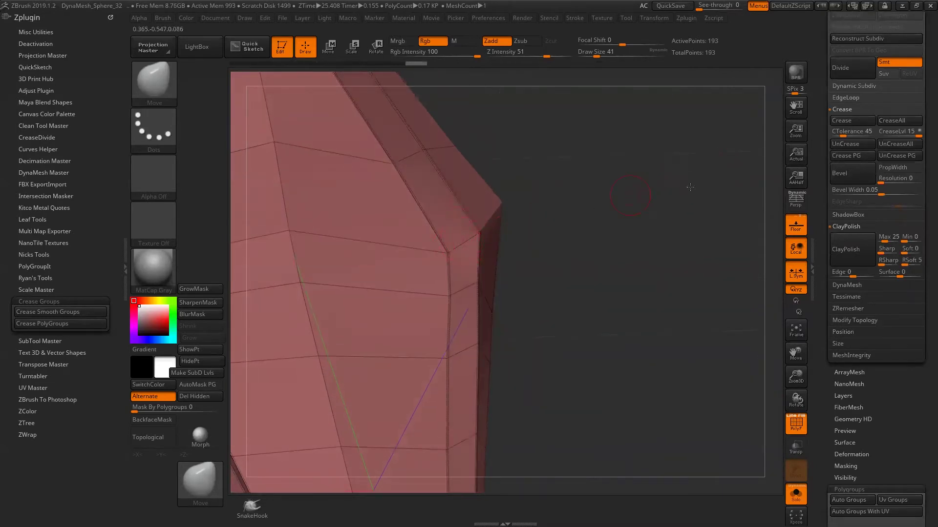
{"action": "left_click_drag", "start_coordinate": [629, 195], "coordinate": [708, 185]}
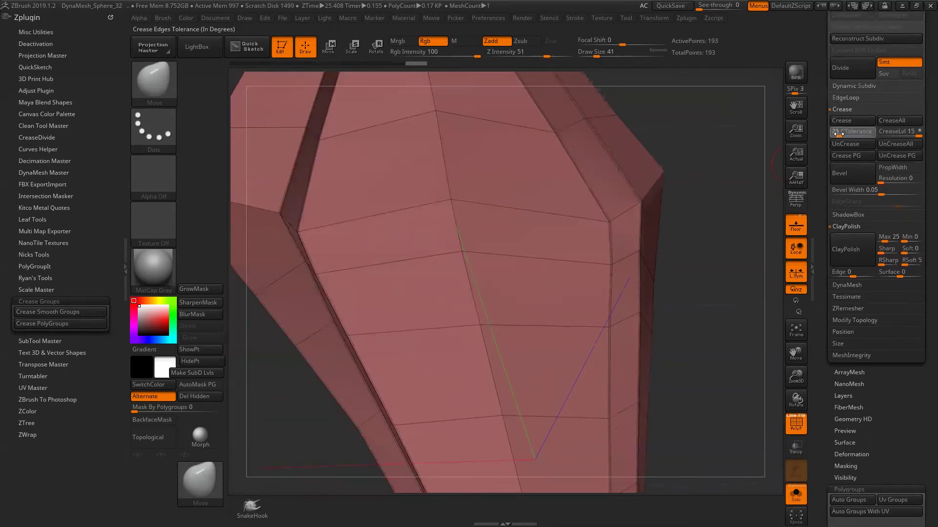
Lower the crease angle tolerance from 45 to 17 and re-check the grip's top
{"action": "left_click_drag", "start_coordinate": [836, 134], "coordinate": [841, 134]}
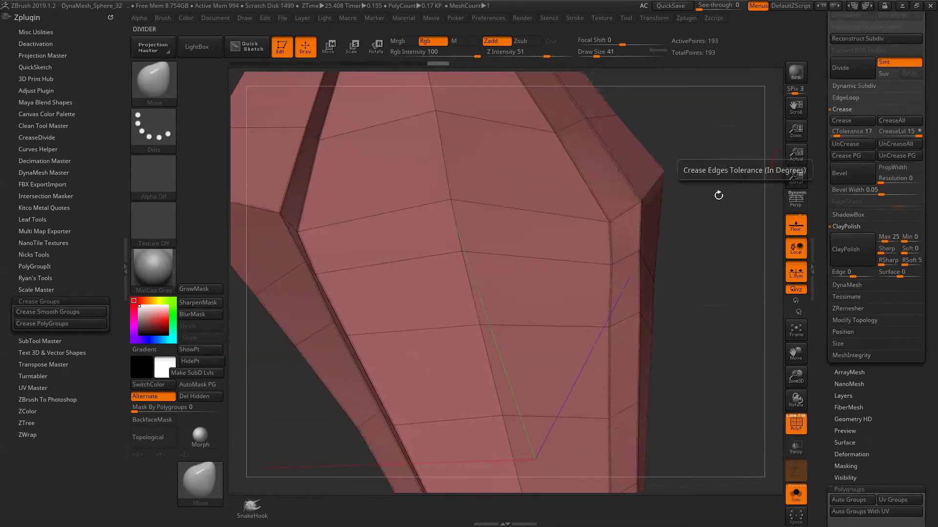
{"action": "mouse_move", "coordinate": [279, 415]}
{"action": "left_mouse_down"}
{"action": "mouse_move", "coordinate": [324, 397]}
{"action": "mouse_move", "coordinate": [596, 215]}
{"action": "mouse_move", "coordinate": [598, 425]}
{"action": "left_mouse_up"}
{"action": "mouse_move", "coordinate": [550, 199]}
{"action": "left_mouse_down"}
{"action": "mouse_move", "coordinate": [540, 182]}
{"action": "mouse_move", "coordinate": [622, 173]}
{"action": "mouse_move", "coordinate": [502, 257]}
{"action": "mouse_move", "coordinate": [436, 269]}
{"action": "left_mouse_up"}
{"action": "right_click_drag", "start_coordinate": [440, 248], "coordinate": [439, 196]}
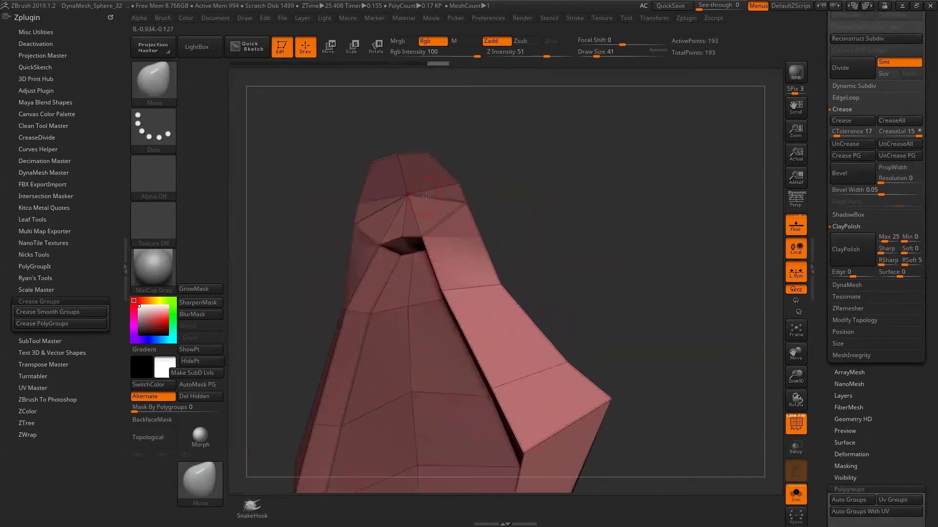
Make ZModeler the active brush with hotkey Q, accepting the reassignment and dismissing the draw-size note
{"action": "left_click", "coordinate": [162, 77]}
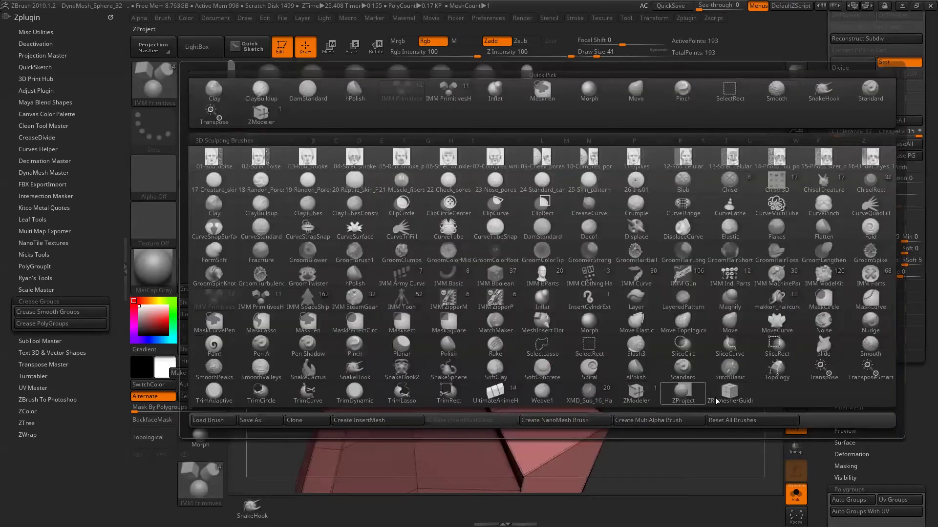
{"action": "left_click", "coordinate": [636, 395], "text": "ctrl+alt"}
{"action": "key", "text": "q"}
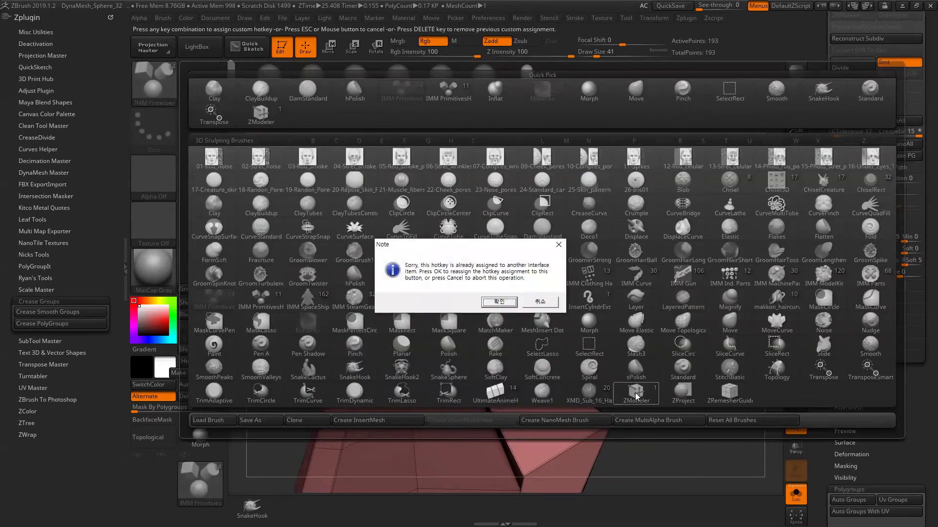
{"action": "left_click", "coordinate": [498, 301]}
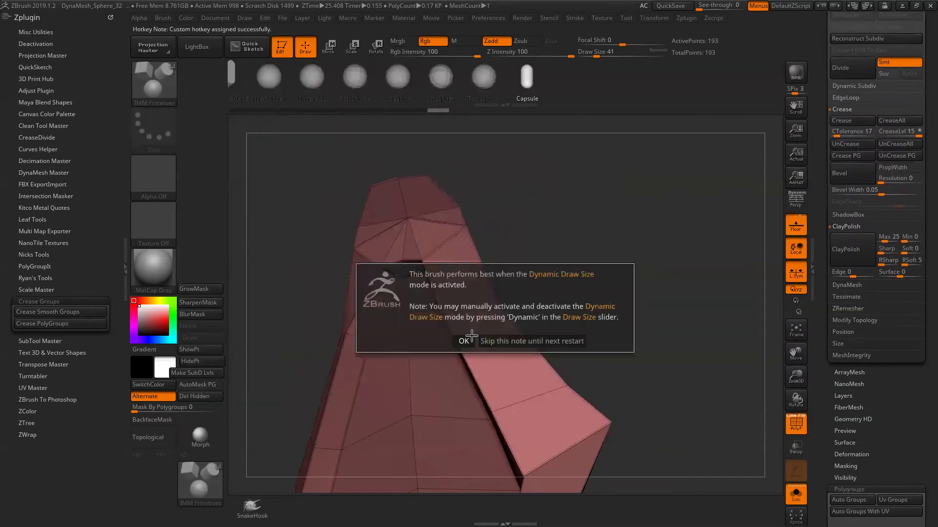
{"action": "left_click", "coordinate": [486, 341]}
{"action": "left_click_drag", "start_coordinate": [579, 242], "coordinate": [481, 292]}
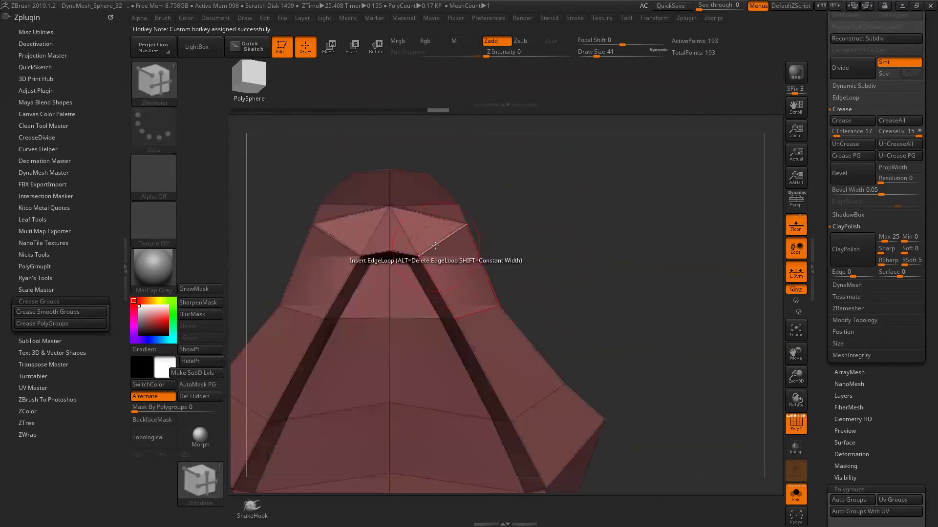
{"action": "key", "text": "space"}
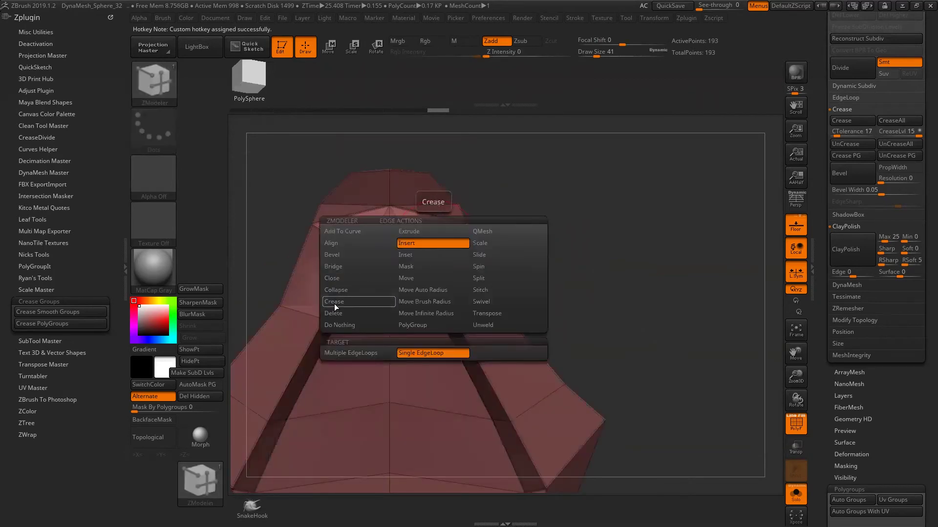
Set the ZModeler edge action to Crease and shrink the Draw Size to 9
{"action": "left_click", "coordinate": [334, 302]}
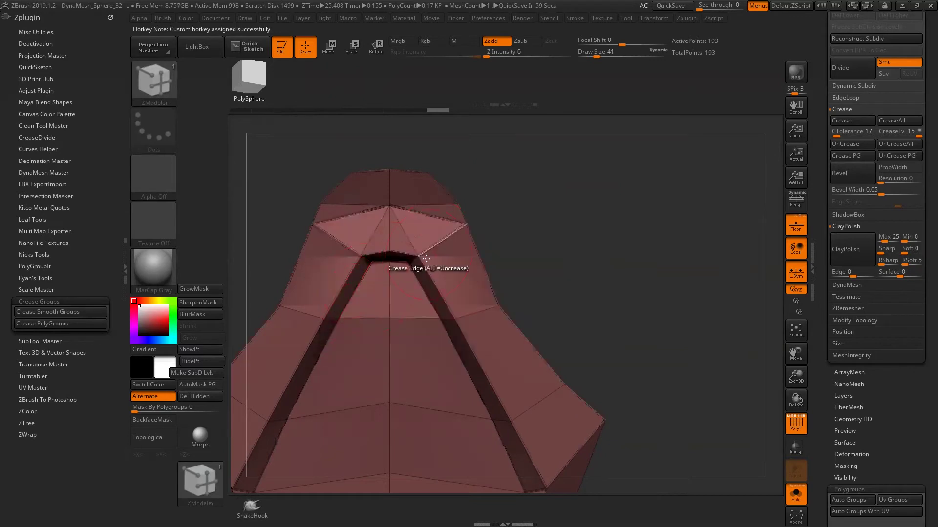
{"action": "key", "text": "s"}
{"action": "left_click_drag", "start_coordinate": [454, 210], "coordinate": [437, 215]}
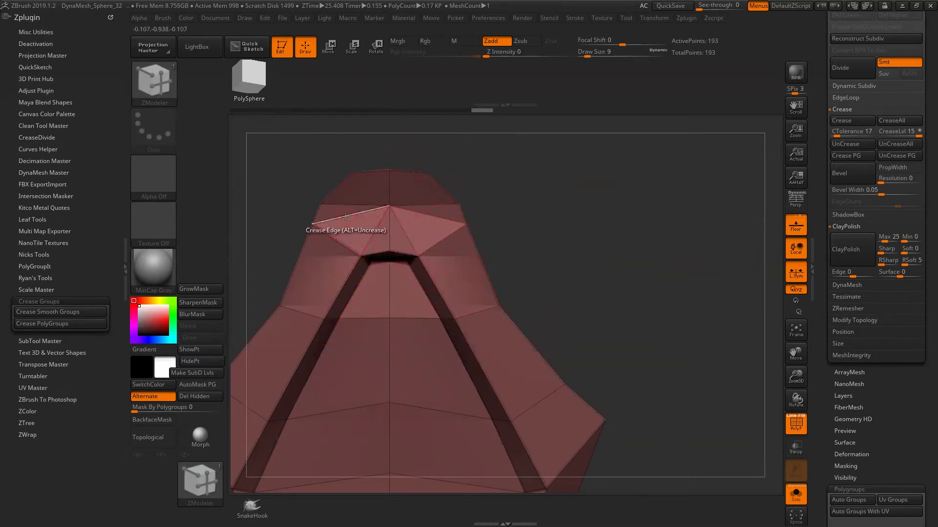
Orbit and zoom in until the grip's forked strap fills the view
{"action": "mouse_move", "coordinate": [339, 240]}
{"action": "left_mouse_down"}
{"action": "mouse_move", "coordinate": [585, 292]}
{"action": "mouse_move", "coordinate": [516, 205]}
{"action": "left_mouse_up"}
{"action": "mouse_move", "coordinate": [706, 232]}
{"action": "left_mouse_down"}
{"action": "mouse_move", "coordinate": [689, 205]}
{"action": "mouse_move", "coordinate": [628, 196]}
{"action": "mouse_move", "coordinate": [615, 232]}
{"action": "mouse_move", "coordinate": [534, 219]}
{"action": "mouse_move", "coordinate": [611, 391]}
{"action": "mouse_move", "coordinate": [633, 414]}
{"action": "mouse_move", "coordinate": [591, 190]}
{"action": "left_mouse_up"}
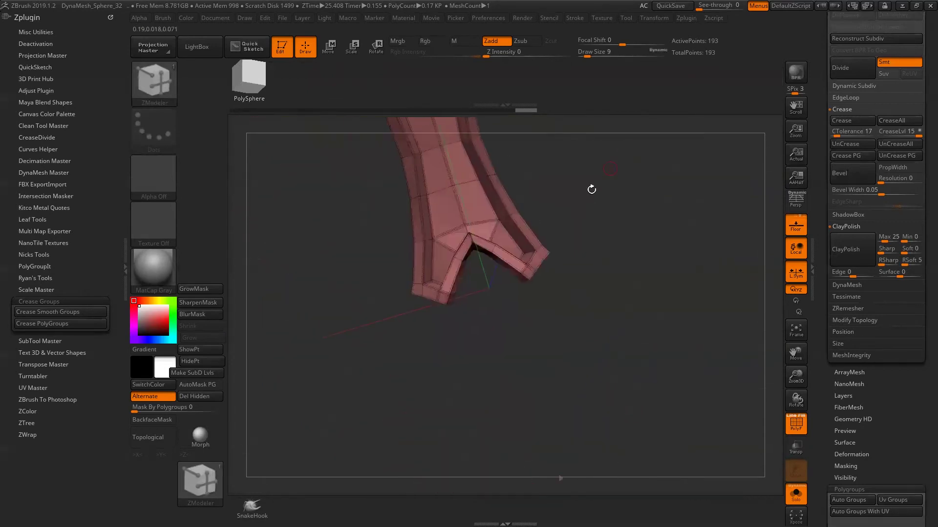
{"action": "mouse_move", "coordinate": [483, 352]}
{"action": "left_mouse_down"}
{"action": "mouse_move", "coordinate": [513, 429]}
{"action": "mouse_move", "coordinate": [335, 429]}
{"action": "mouse_move", "coordinate": [301, 353]}
{"action": "mouse_move", "coordinate": [337, 342]}
{"action": "left_mouse_up"}
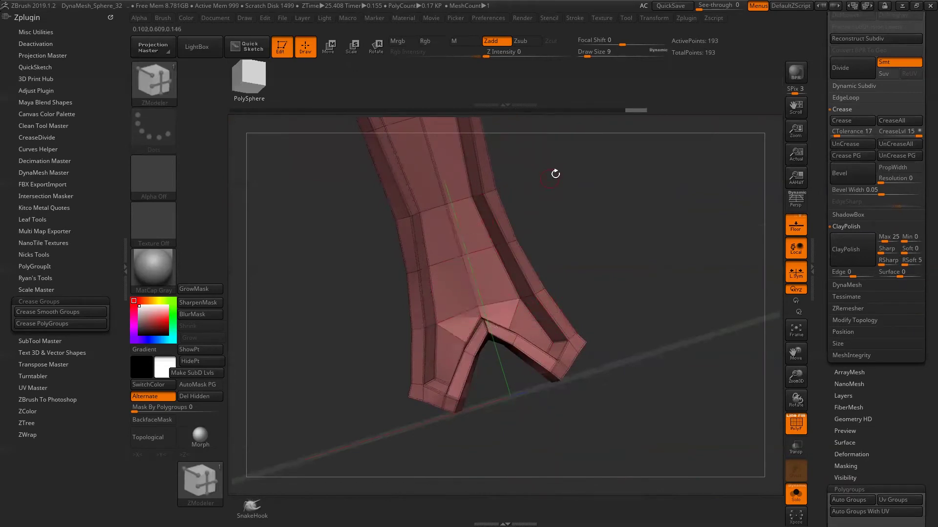
{"action": "left_click_drag", "start_coordinate": [555, 173], "coordinate": [400, 254]}
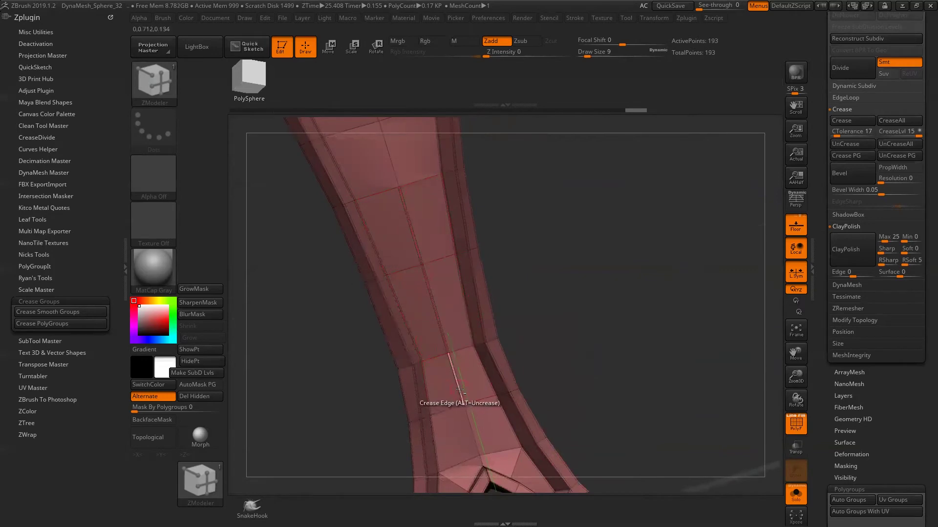
{"action": "key", "text": "space"}
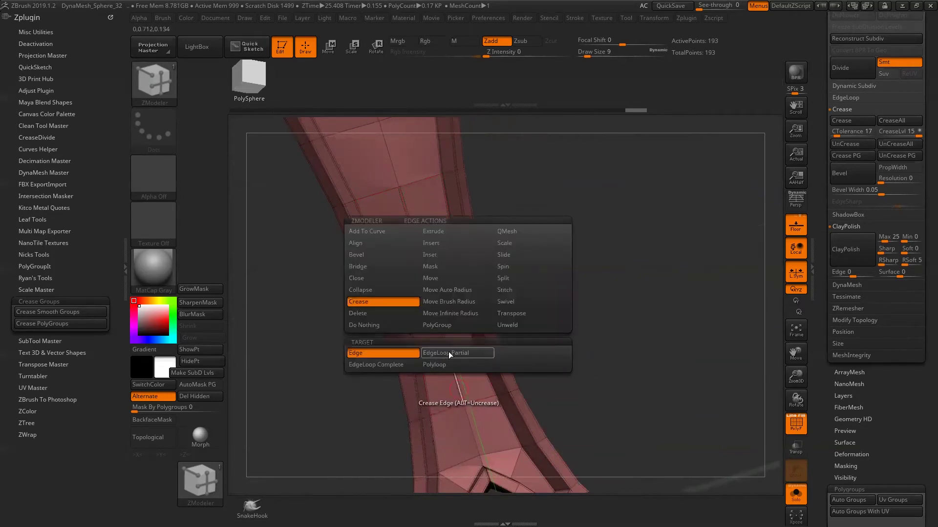
Switch the Crease target to EdgeLoop Partial and examine the leg split from several angles
{"action": "left_click", "coordinate": [451, 355]}
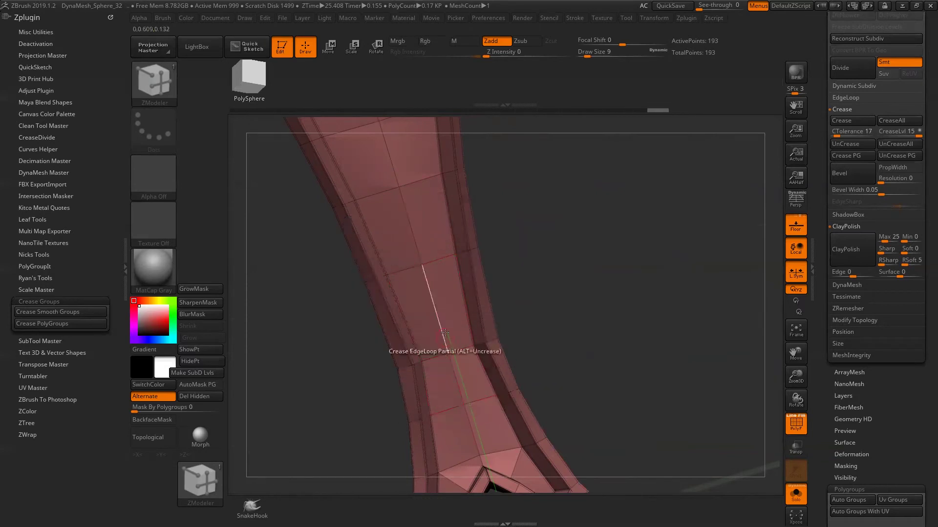
{"action": "mouse_move", "coordinate": [532, 199]}
{"action": "left_mouse_down"}
{"action": "mouse_move", "coordinate": [496, 329]}
{"action": "mouse_move", "coordinate": [544, 423]}
{"action": "mouse_move", "coordinate": [508, 223]}
{"action": "mouse_move", "coordinate": [527, 223]}
{"action": "mouse_move", "coordinate": [537, 236]}
{"action": "mouse_move", "coordinate": [576, 412]}
{"action": "mouse_move", "coordinate": [631, 249]}
{"action": "left_mouse_up"}
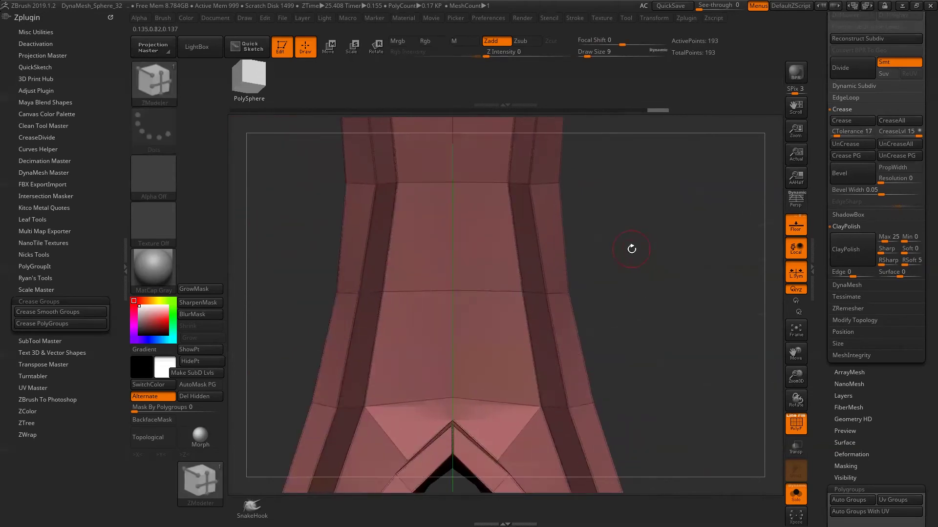
{"action": "mouse_move", "coordinate": [607, 194]}
{"action": "left_mouse_down"}
{"action": "mouse_move", "coordinate": [550, 171]}
{"action": "mouse_move", "coordinate": [529, 262]}
{"action": "left_mouse_up"}
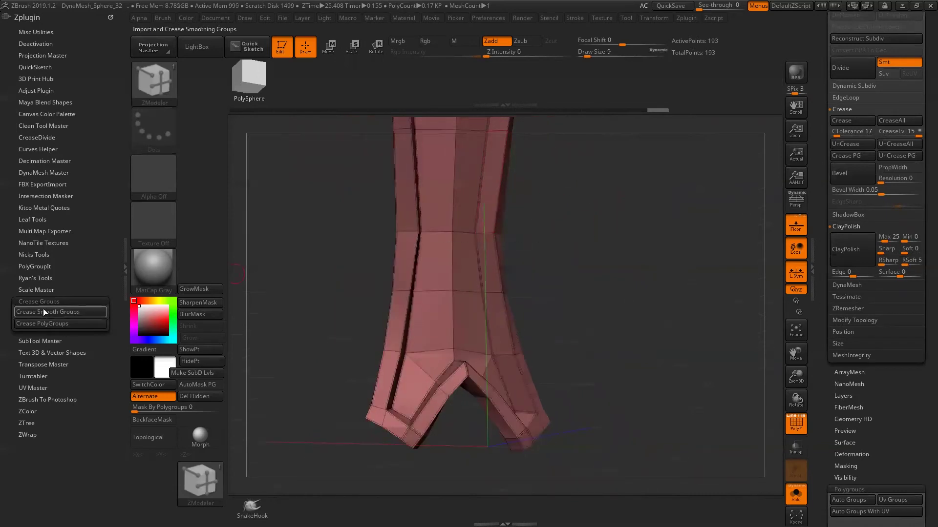
{"action": "left_click_drag", "start_coordinate": [356, 259], "coordinate": [429, 314]}
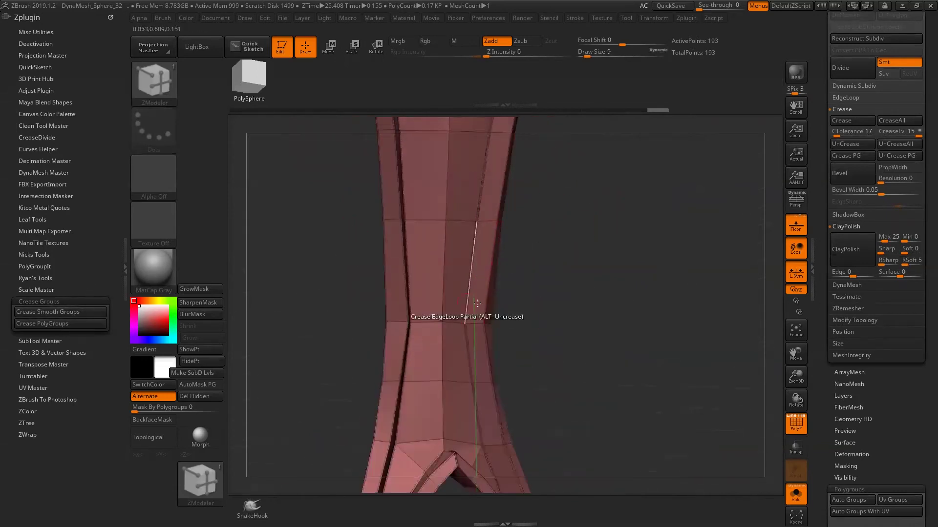
{"action": "left_click_drag", "start_coordinate": [580, 338], "coordinate": [553, 321]}
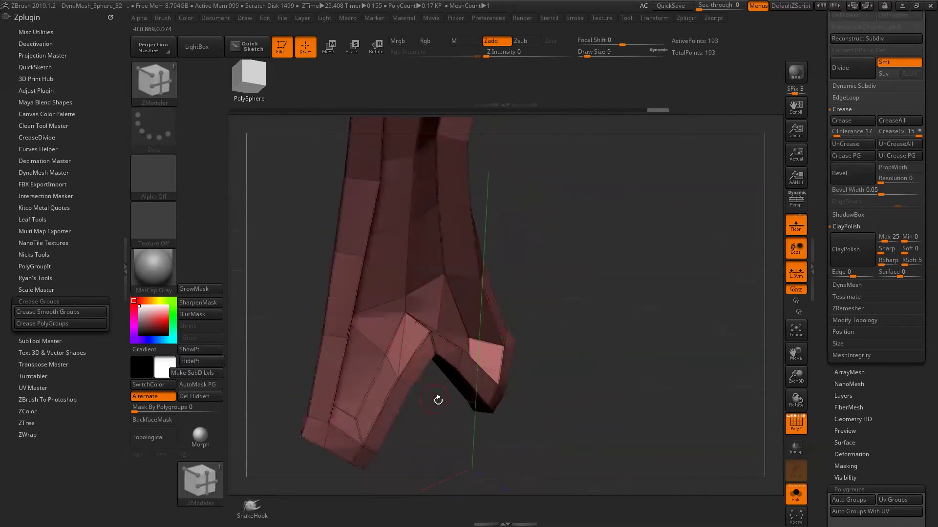
{"action": "right_click_drag", "start_coordinate": [438, 397], "coordinate": [508, 428], "text": "ctrl"}
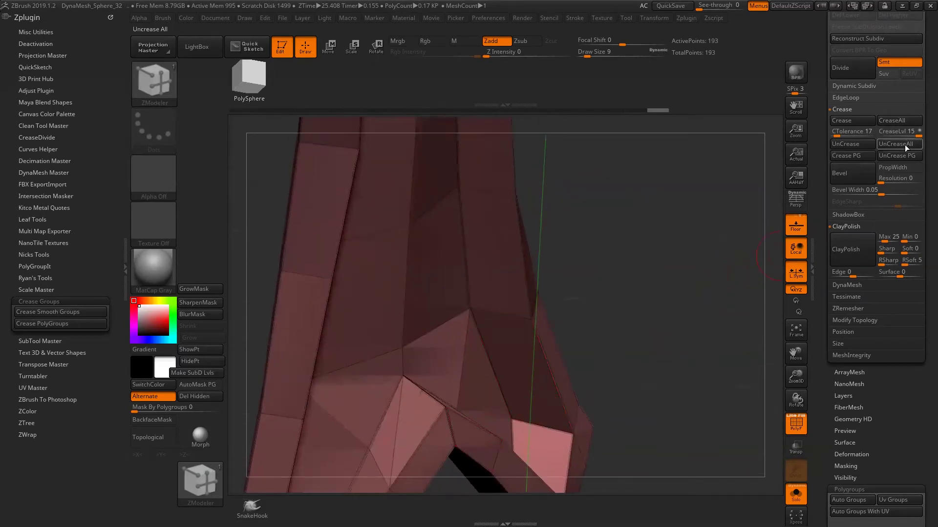
Orbit and zoom around the grip to a close view of its forked lower end
{"action": "left_click_drag", "start_coordinate": [659, 244], "coordinate": [574, 164]}
{"action": "right_click_drag", "start_coordinate": [573, 163], "coordinate": [592, 325], "text": "ctrl"}
{"action": "left_click_drag", "start_coordinate": [593, 324], "coordinate": [340, 282]}
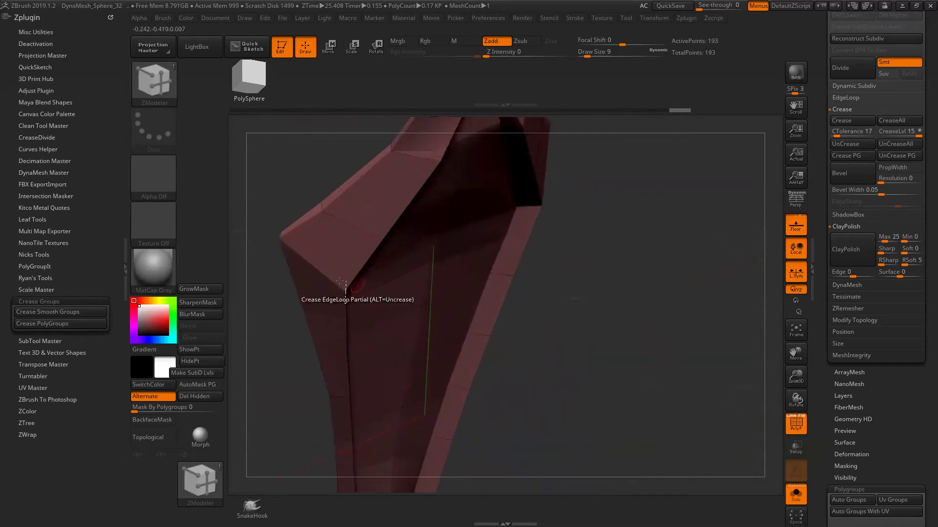
{"action": "right_click_drag", "start_coordinate": [289, 272], "coordinate": [267, 171]}
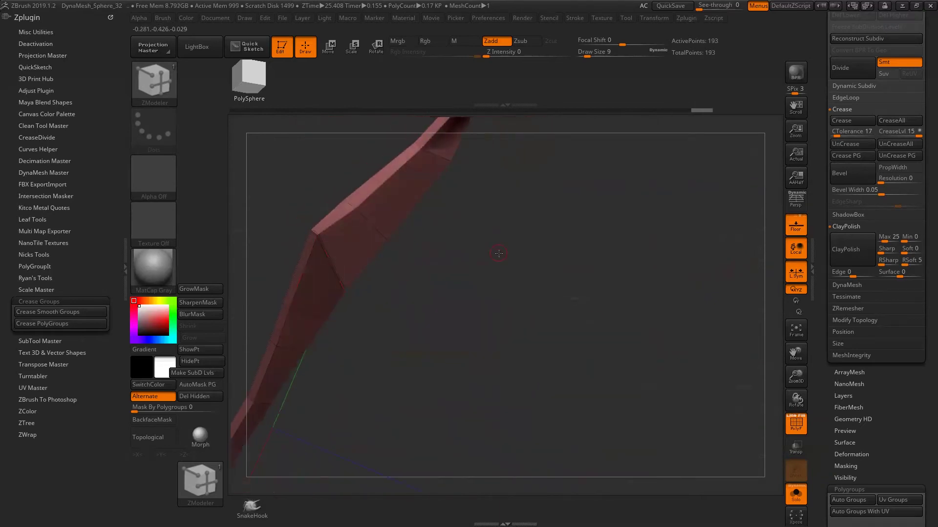
{"action": "mouse_move", "coordinate": [267, 171]}
{"action": "right_mouse_down"}
{"action": "mouse_move", "coordinate": [519, 251]}
{"action": "mouse_move", "coordinate": [392, 214]}
{"action": "mouse_move", "coordinate": [353, 353]}
{"action": "mouse_move", "coordinate": [352, 293]}
{"action": "mouse_move", "coordinate": [440, 288]}
{"action": "right_mouse_up"}
{"action": "mouse_move", "coordinate": [474, 248]}
{"action": "right_mouse_down"}
{"action": "mouse_move", "coordinate": [680, 233]}
{"action": "mouse_move", "coordinate": [605, 206]}
{"action": "mouse_move", "coordinate": [350, 251]}
{"action": "right_mouse_up"}
{"action": "left_click", "coordinate": [350, 251]}
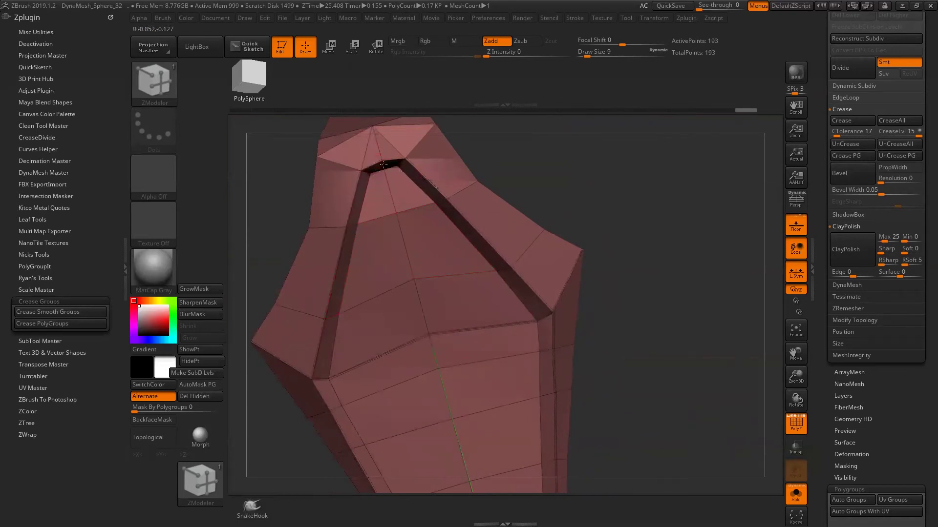
{"action": "right_click_drag", "start_coordinate": [383, 165], "coordinate": [561, 130]}
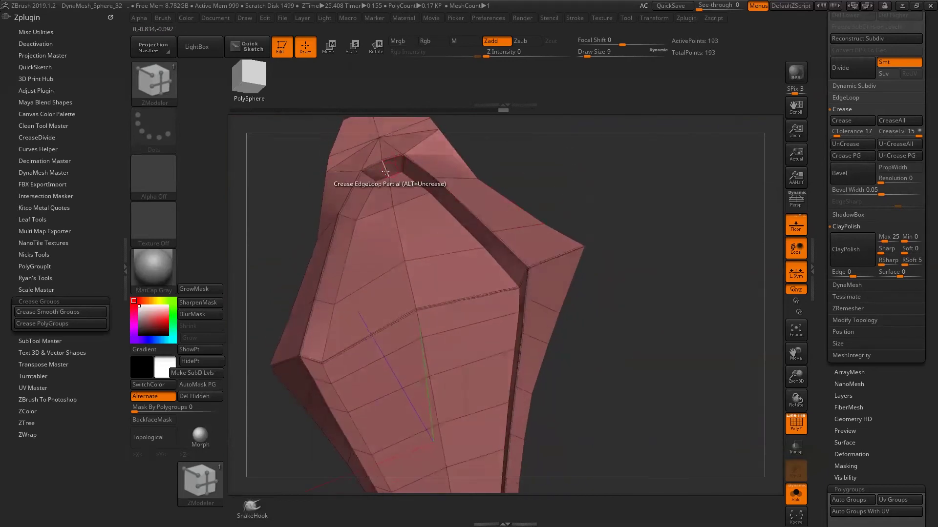
{"action": "mouse_move", "coordinate": [370, 176]}
{"action": "right_mouse_down"}
{"action": "mouse_move", "coordinate": [552, 182]}
{"action": "mouse_move", "coordinate": [610, 238]}
{"action": "right_mouse_up"}
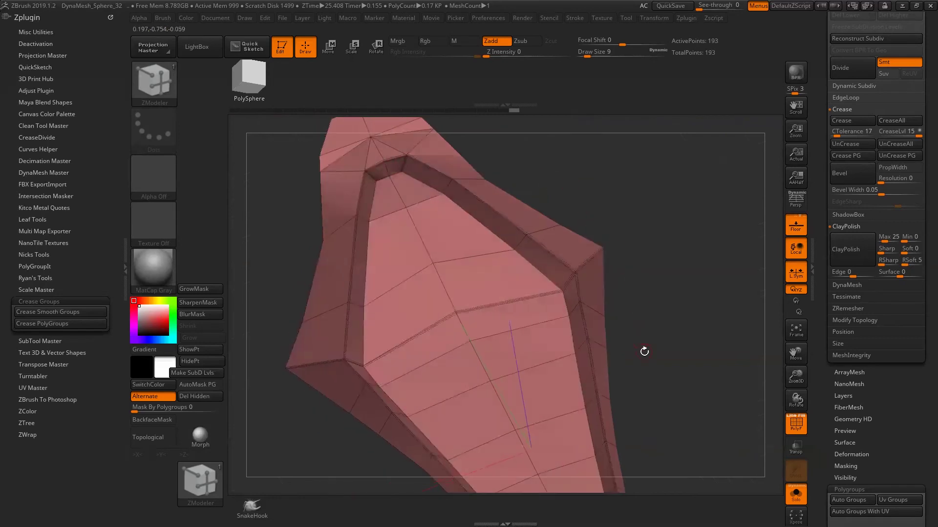
{"action": "right_click_drag", "start_coordinate": [643, 350], "coordinate": [518, 173]}
{"action": "mouse_move", "coordinate": [559, 255]}
{"action": "right_mouse_down"}
{"action": "mouse_move", "coordinate": [520, 218]}
{"action": "mouse_move", "coordinate": [435, 338]}
{"action": "mouse_move", "coordinate": [628, 423]}
{"action": "mouse_move", "coordinate": [664, 348]}
{"action": "mouse_move", "coordinate": [605, 316]}
{"action": "mouse_move", "coordinate": [577, 169]}
{"action": "mouse_move", "coordinate": [575, 258]}
{"action": "mouse_move", "coordinate": [537, 293]}
{"action": "mouse_move", "coordinate": [502, 285]}
{"action": "right_mouse_up"}
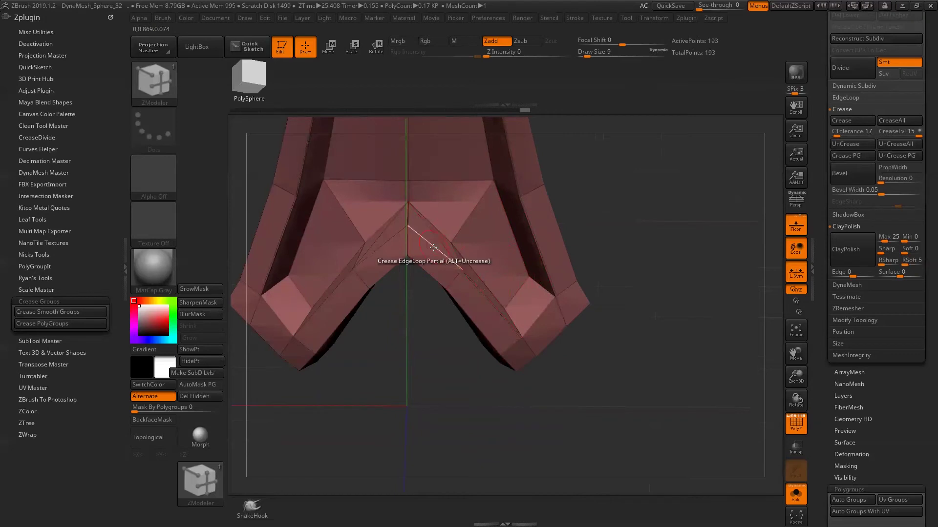
{"action": "right_click_drag", "start_coordinate": [417, 356], "coordinate": [405, 342]}
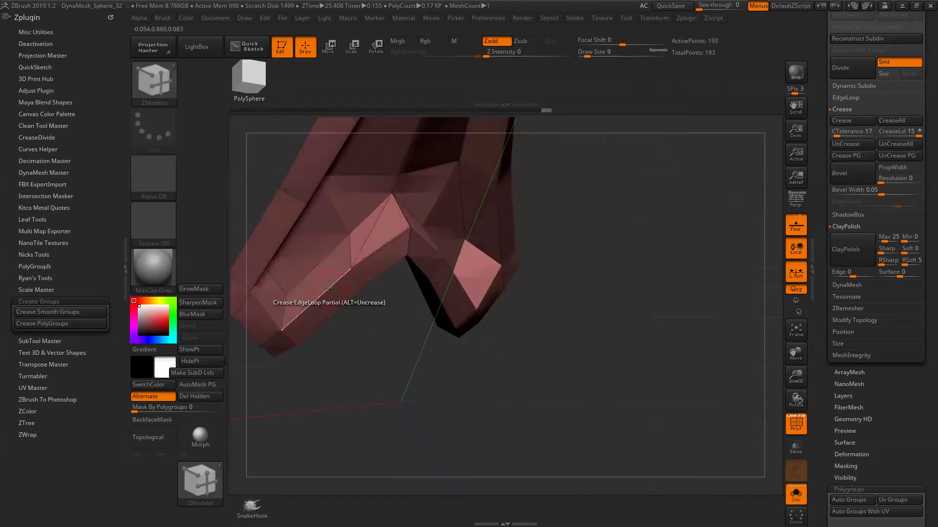
{"action": "right_click_drag", "start_coordinate": [303, 356], "coordinate": [486, 314]}
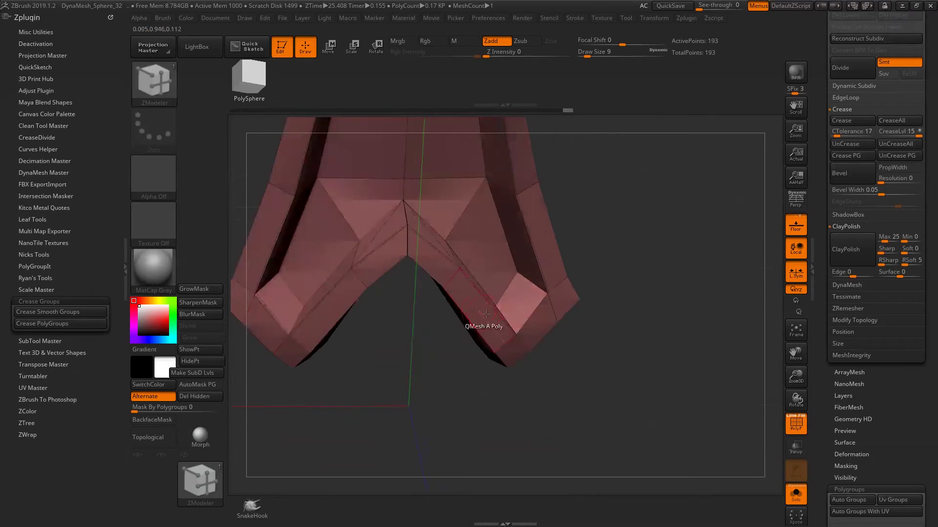
{"action": "mouse_move", "coordinate": [657, 195]}
{"action": "right_mouse_down"}
{"action": "mouse_move", "coordinate": [634, 236]}
{"action": "mouse_move", "coordinate": [655, 223]}
{"action": "right_mouse_up"}
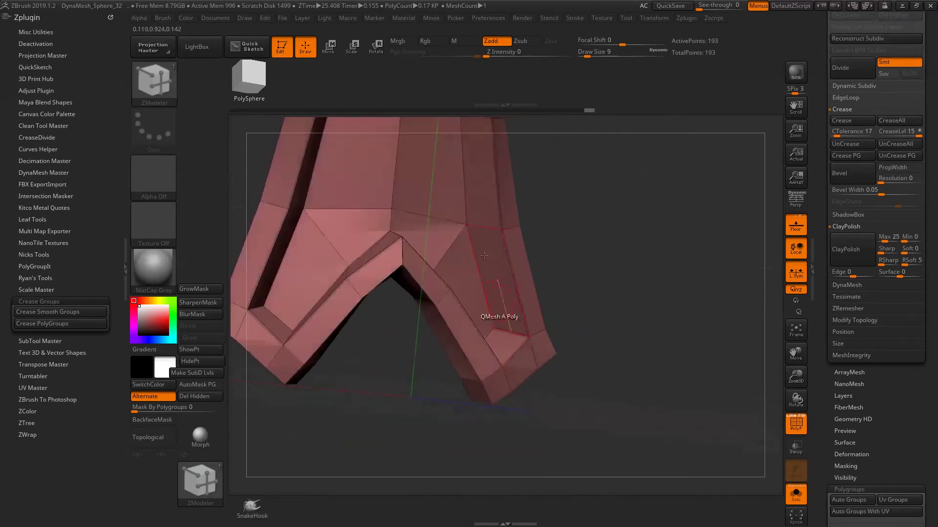
{"action": "right_click_drag", "start_coordinate": [601, 273], "coordinate": [590, 307]}
{"action": "mouse_move", "coordinate": [582, 345]}
{"action": "right_mouse_down"}
{"action": "mouse_move", "coordinate": [329, 341]}
{"action": "mouse_move", "coordinate": [306, 302]}
{"action": "right_mouse_up"}
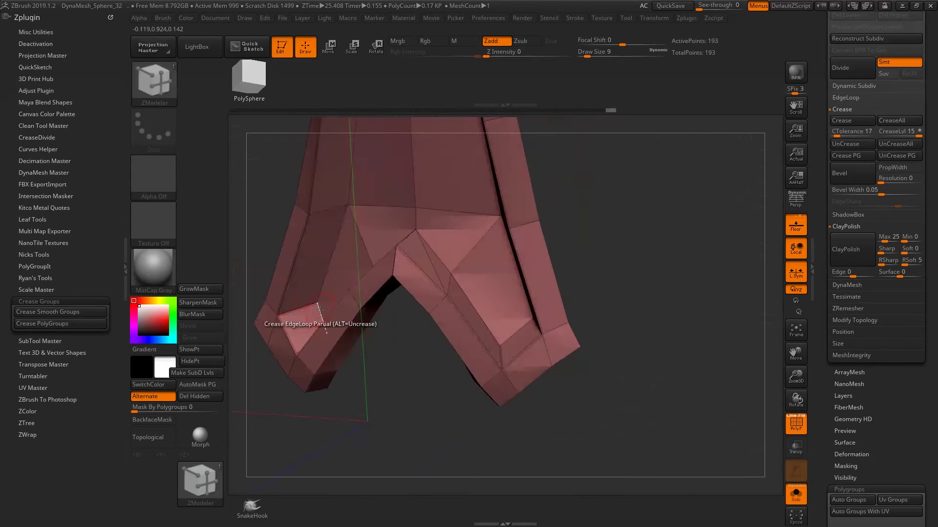
{"action": "mouse_move", "coordinate": [255, 385]}
{"action": "right_mouse_down"}
{"action": "mouse_move", "coordinate": [251, 439]}
{"action": "mouse_move", "coordinate": [326, 424]}
{"action": "right_mouse_up"}
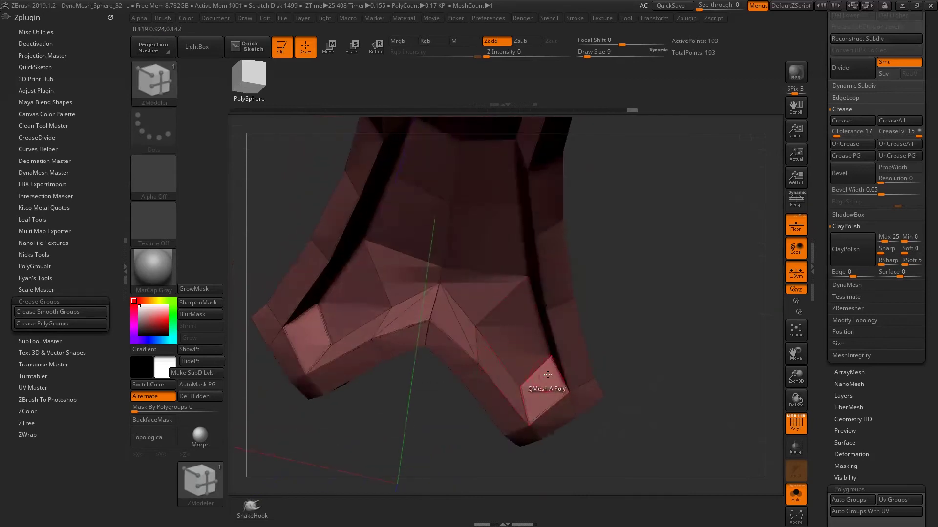
Crease the partial edge loops on the forked end and along both the left and right legs
{"action": "left_click", "coordinate": [490, 341]}
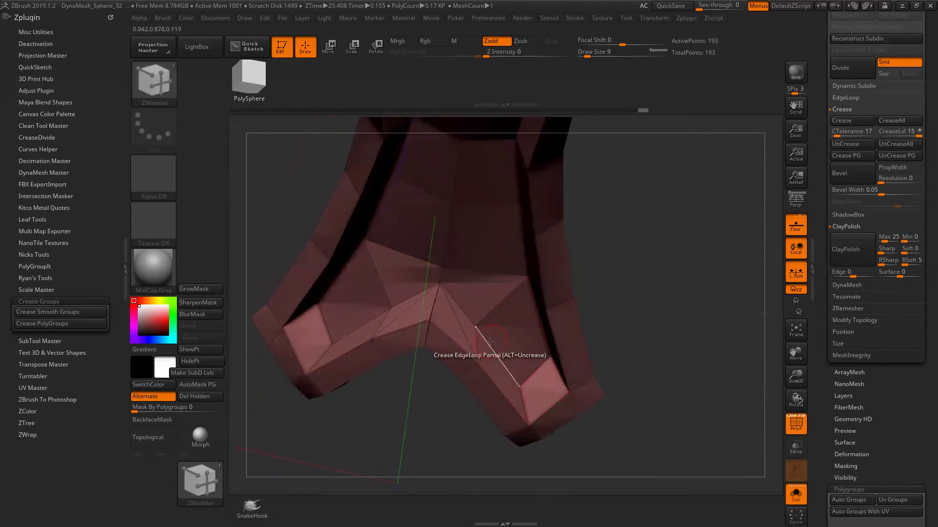
{"action": "left_click", "coordinate": [439, 329]}
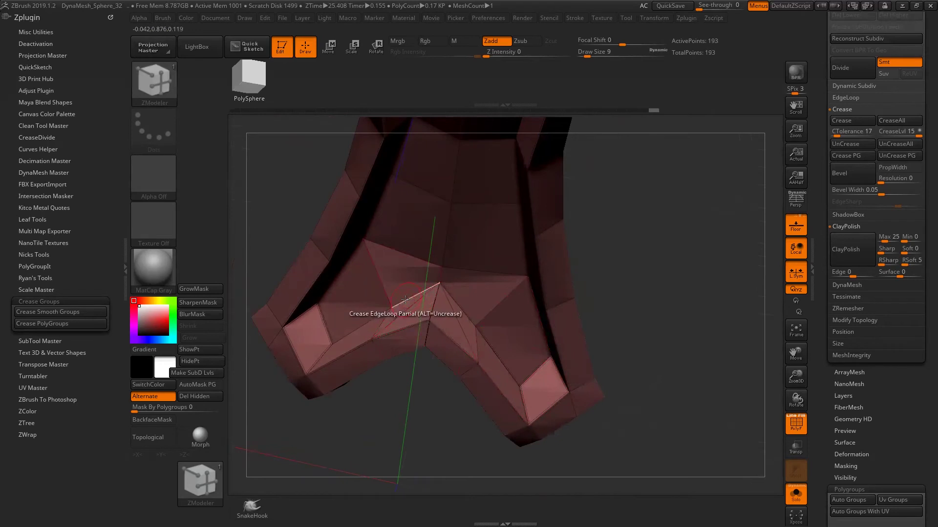
{"action": "right_click_drag", "start_coordinate": [404, 301], "coordinate": [338, 323]}
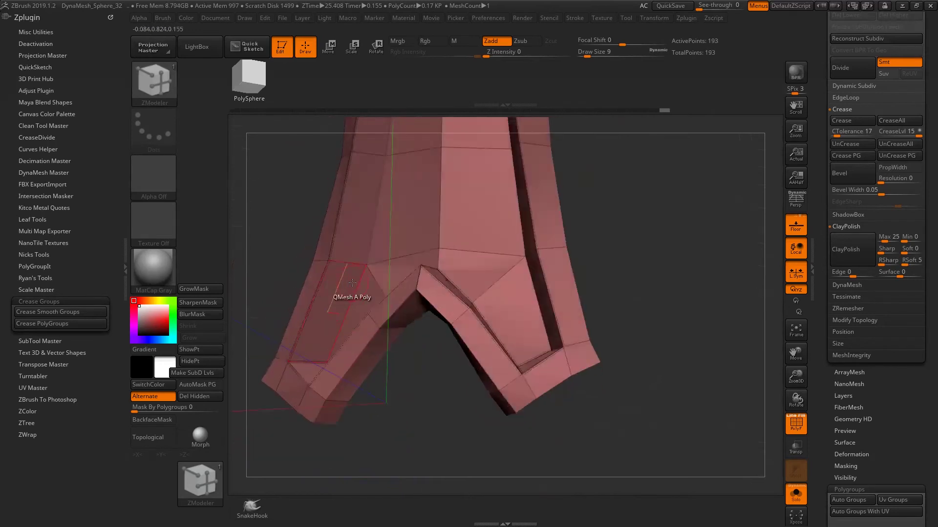
{"action": "left_click", "coordinate": [359, 281]}
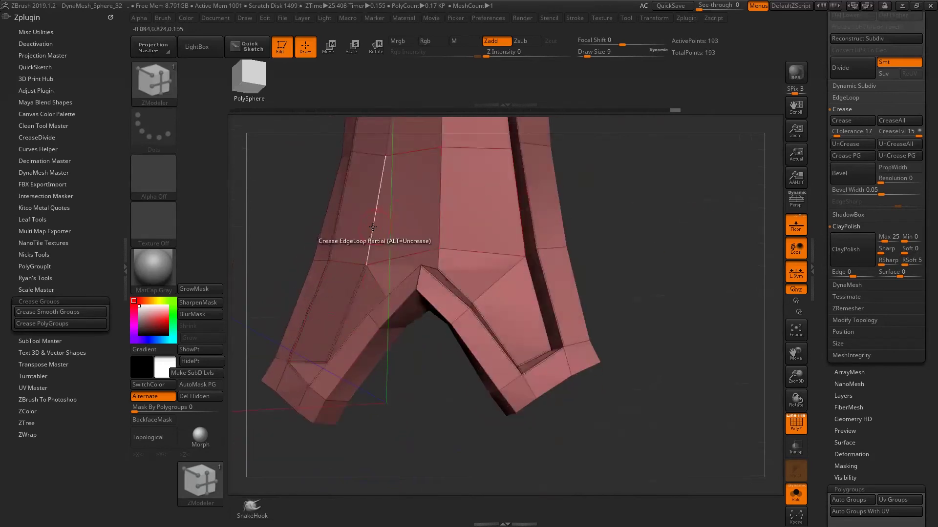
{"action": "right_click_drag", "start_coordinate": [538, 241], "coordinate": [684, 227]}
{"action": "left_click_drag", "start_coordinate": [532, 214], "coordinate": [551, 285]}
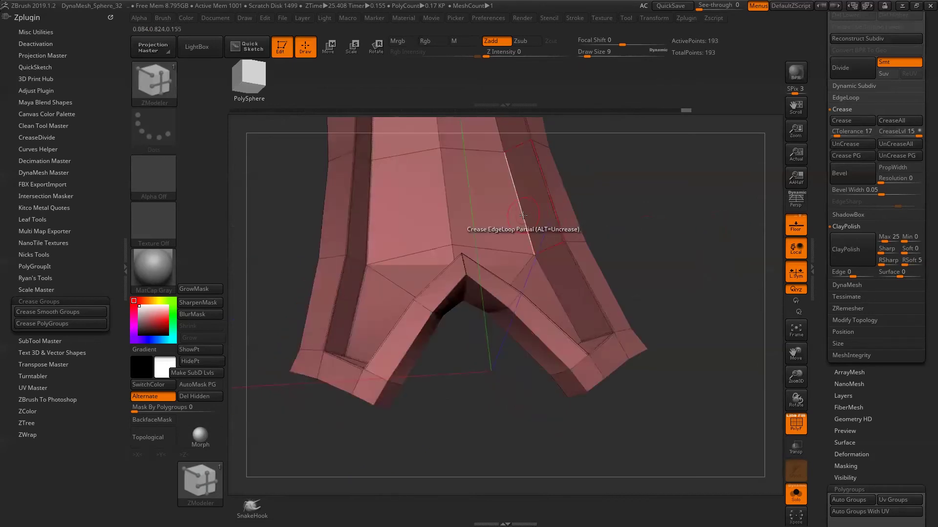
{"action": "mouse_move", "coordinate": [634, 216]}
{"action": "right_mouse_down"}
{"action": "mouse_move", "coordinate": [630, 272]}
{"action": "mouse_move", "coordinate": [603, 212]}
{"action": "mouse_move", "coordinate": [579, 324]}
{"action": "mouse_move", "coordinate": [607, 358]}
{"action": "mouse_move", "coordinate": [615, 327]}
{"action": "right_mouse_up"}
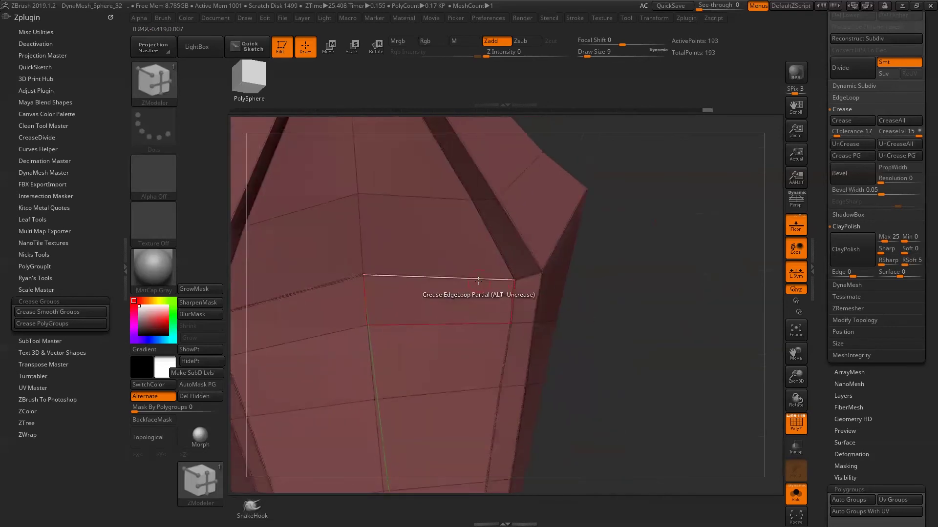
Switch the Crease target to single Edge and frame the grip's top for edge creasing
{"action": "key", "text": "space"}
{"action": "left_click", "coordinate": [406, 354]}
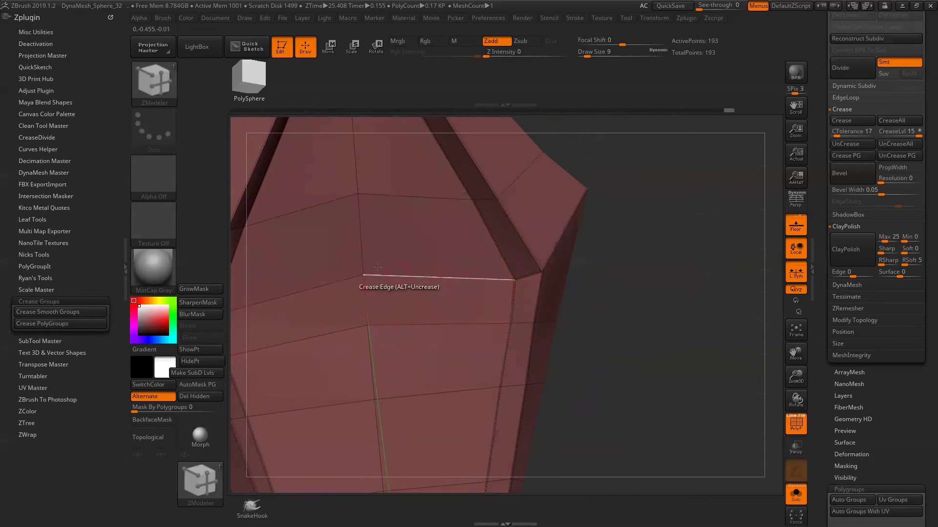
{"action": "mouse_move", "coordinate": [634, 321]}
{"action": "left_mouse_down", "text": "shift"}
{"action": "mouse_move", "coordinate": [638, 339]}
{"action": "mouse_move", "coordinate": [517, 300]}
{"action": "mouse_move", "coordinate": [599, 291]}
{"action": "mouse_move", "coordinate": [549, 236]}
{"action": "left_mouse_up", "text": "shift"}
{"action": "key", "text": "f"}
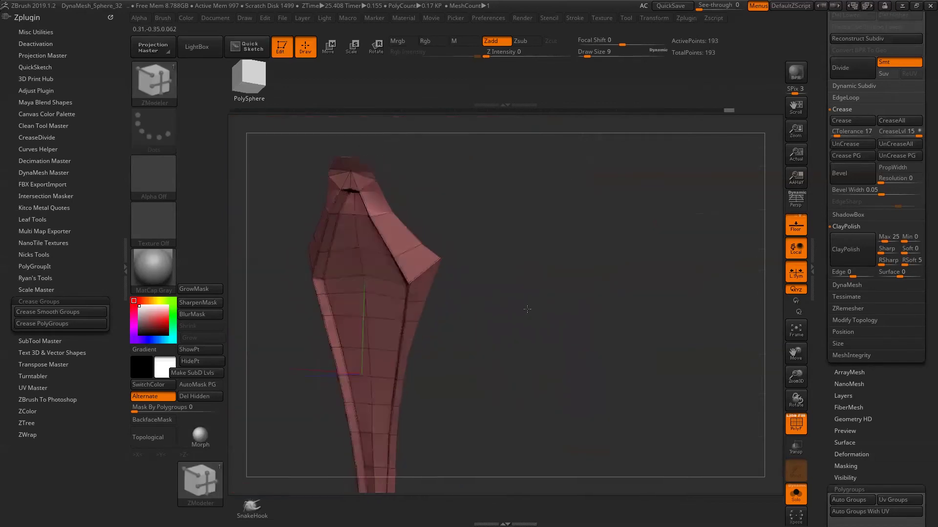
{"action": "mouse_move", "coordinate": [502, 224]}
{"action": "left_mouse_down"}
{"action": "mouse_move", "coordinate": [488, 205]}
{"action": "mouse_move", "coordinate": [309, 121]}
{"action": "left_mouse_up"}
{"action": "left_click_drag", "start_coordinate": [546, 165], "coordinate": [498, 343]}
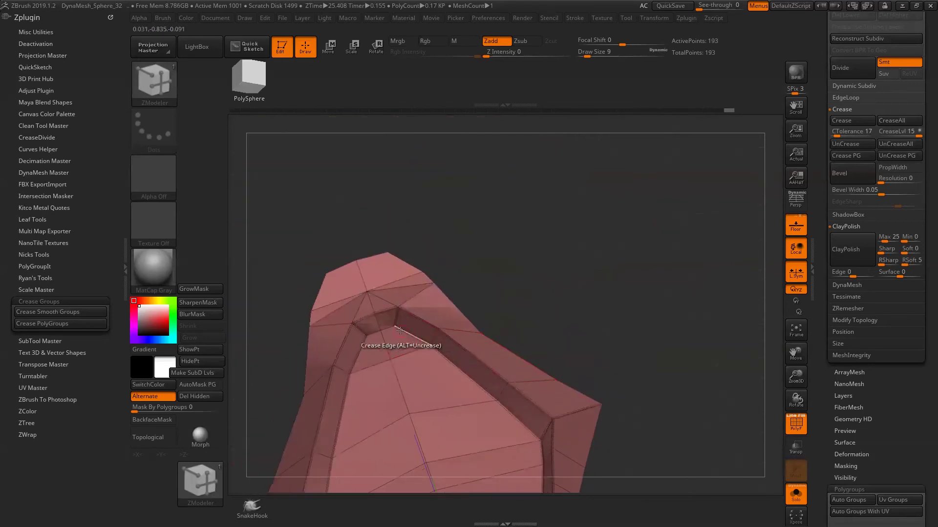
{"action": "left_click_drag", "start_coordinate": [376, 332], "coordinate": [567, 338]}
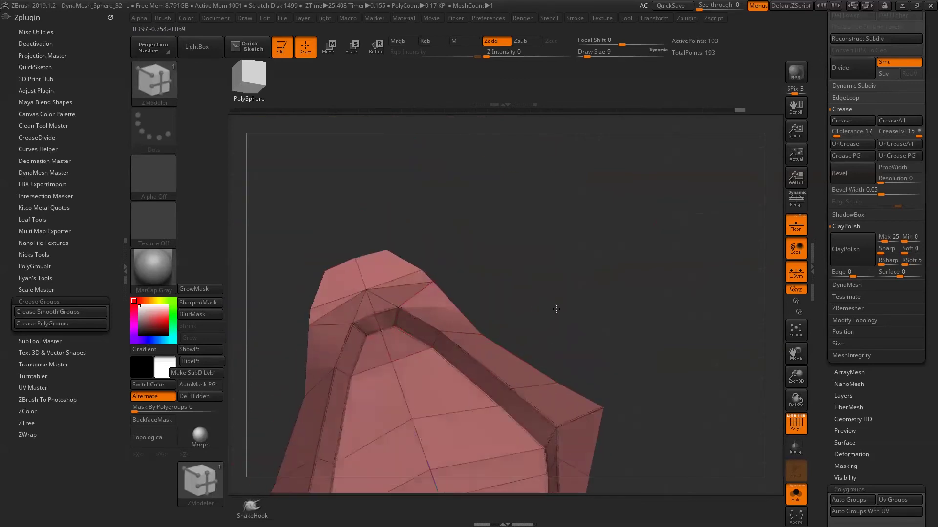
{"action": "mouse_move", "coordinate": [499, 379]}
{"action": "left_mouse_down"}
{"action": "mouse_move", "coordinate": [523, 443]}
{"action": "mouse_move", "coordinate": [482, 278]}
{"action": "left_mouse_up"}
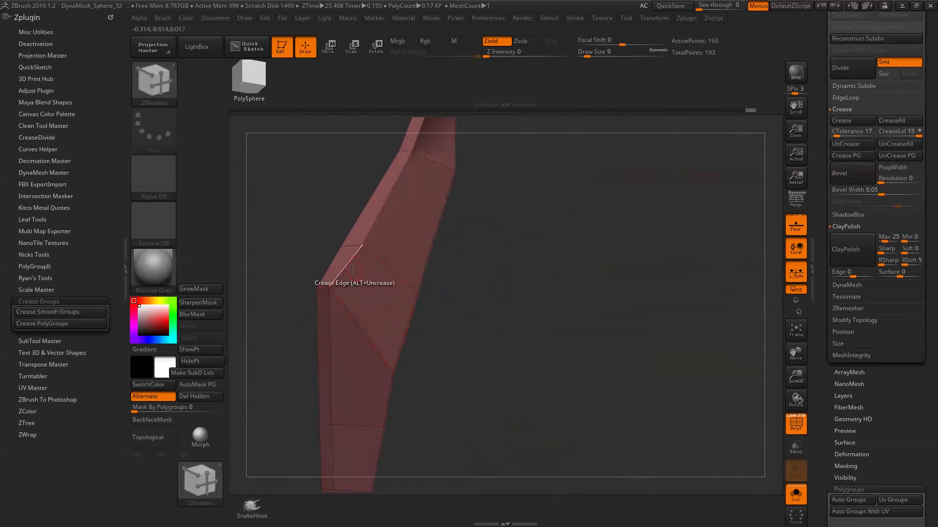
{"action": "key", "text": "space"}
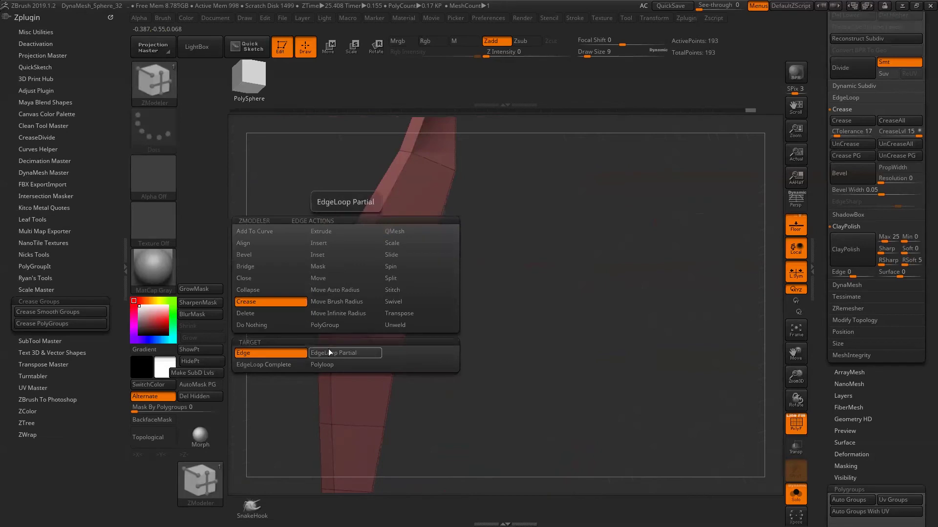
Set the Crease target back to EdgeLoop Partial and orbit around the grip's peak
{"action": "left_click", "coordinate": [328, 351]}
{"action": "mouse_move", "coordinate": [337, 322]}
{"action": "left_mouse_down"}
{"action": "mouse_move", "coordinate": [657, 294]}
{"action": "mouse_move", "coordinate": [670, 269]}
{"action": "left_mouse_up"}
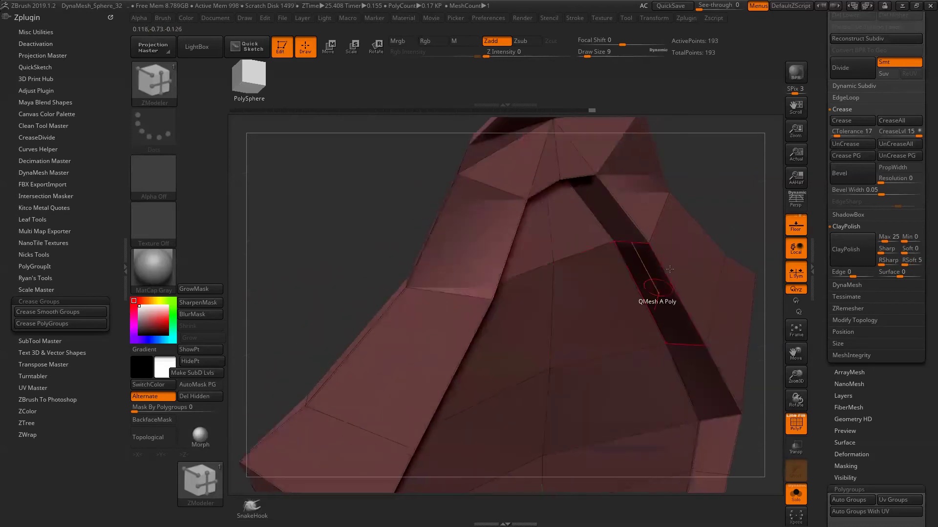
{"action": "left_click_drag", "start_coordinate": [370, 276], "coordinate": [436, 272]}
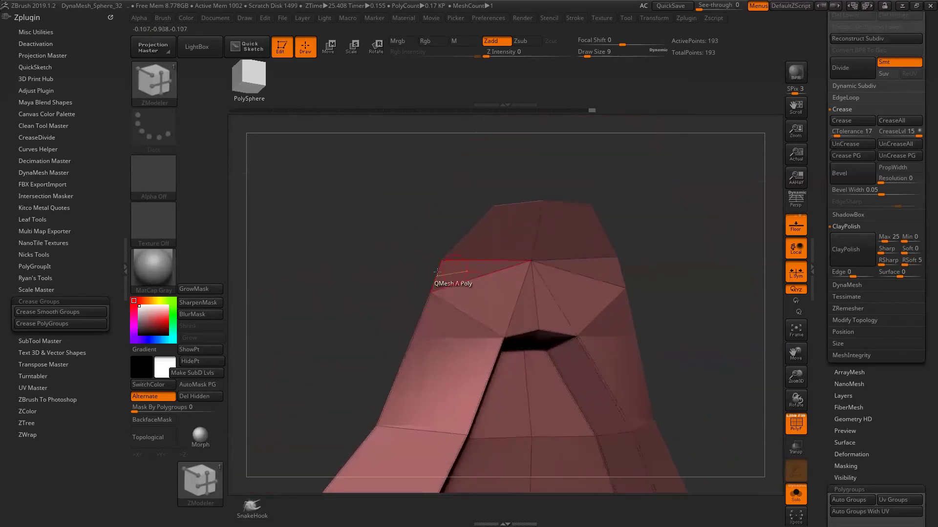
{"action": "left_click_drag", "start_coordinate": [404, 256], "coordinate": [448, 243]}
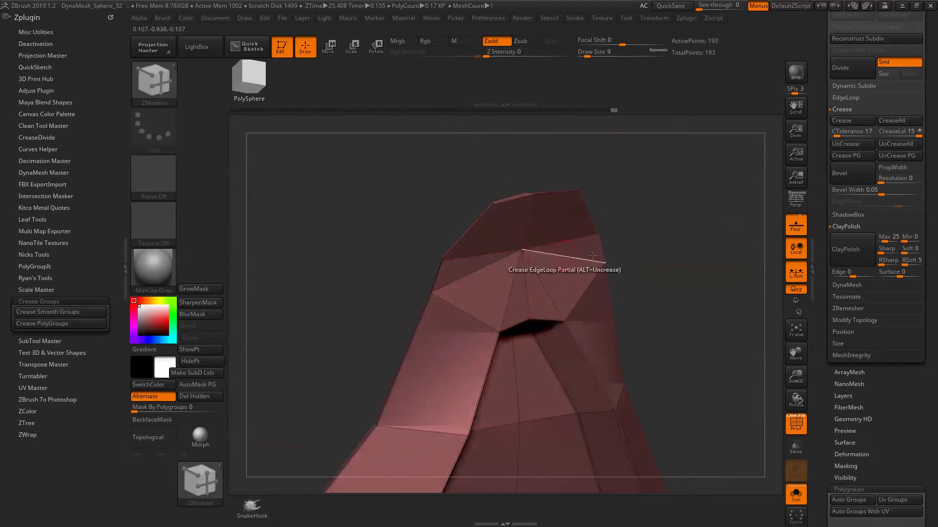
{"action": "left_click_drag", "start_coordinate": [488, 266], "coordinate": [535, 276]}
{"action": "left_click_drag", "start_coordinate": [695, 198], "coordinate": [618, 209]}
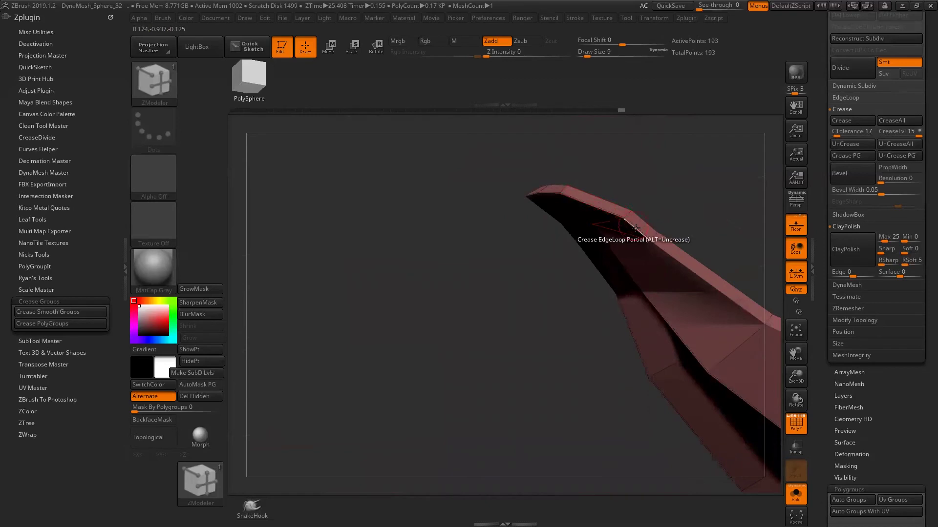
{"action": "mouse_move", "coordinate": [729, 241]}
{"action": "left_mouse_down"}
{"action": "mouse_move", "coordinate": [569, 241]}
{"action": "mouse_move", "coordinate": [592, 200]}
{"action": "left_mouse_up"}
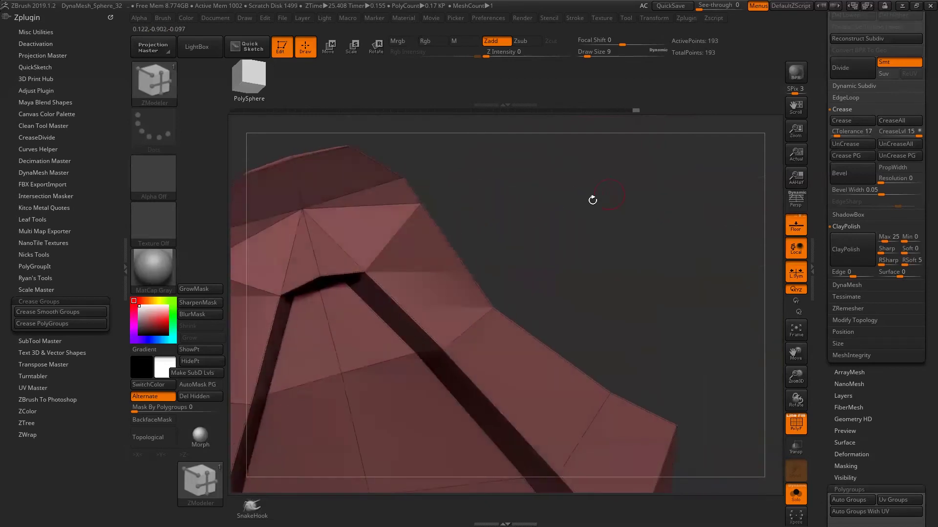
{"action": "key", "text": "space"}
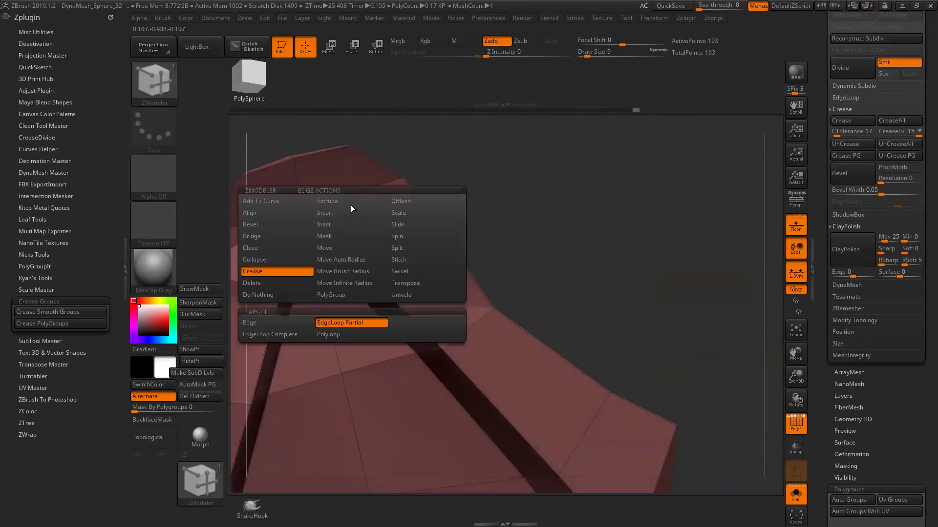
Switch the edge action to Delete and remove an edge near the grip's top corner
{"action": "left_click", "coordinate": [257, 282]}
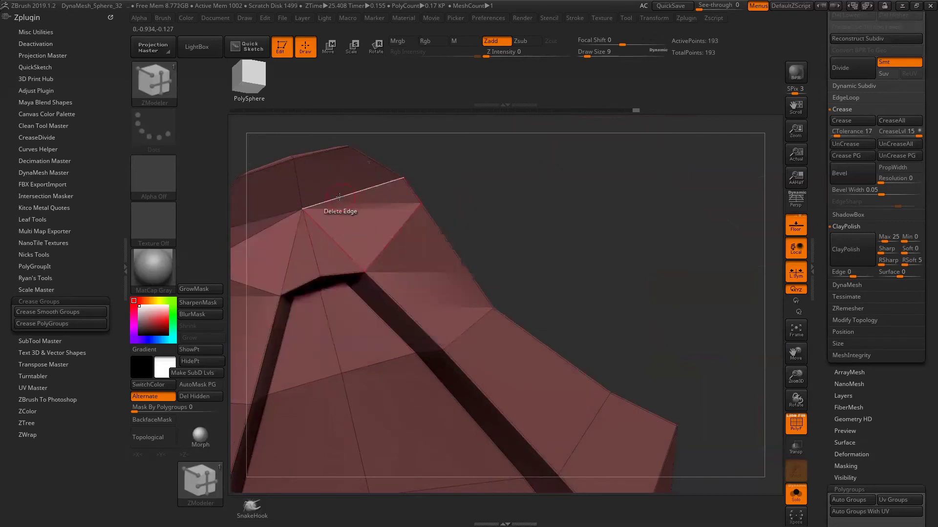
{"action": "left_click", "coordinate": [281, 219]}
{"action": "mouse_move", "coordinate": [440, 161]}
{"action": "left_mouse_down"}
{"action": "mouse_move", "coordinate": [467, 177]}
{"action": "mouse_move", "coordinate": [555, 186]}
{"action": "left_mouse_up"}
{"action": "key", "text": "ctrl+z"}
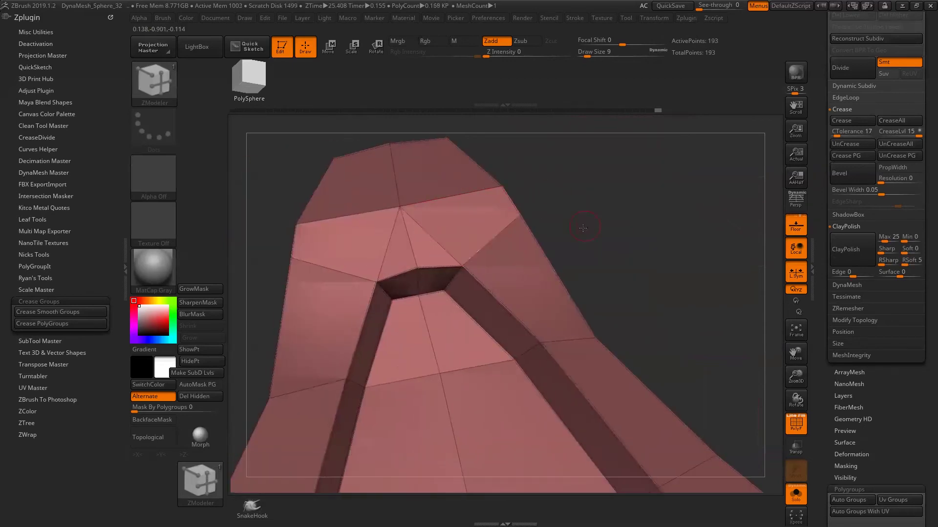
{"action": "left_click_drag", "start_coordinate": [583, 228], "coordinate": [396, 237]}
{"action": "key", "text": "space"}
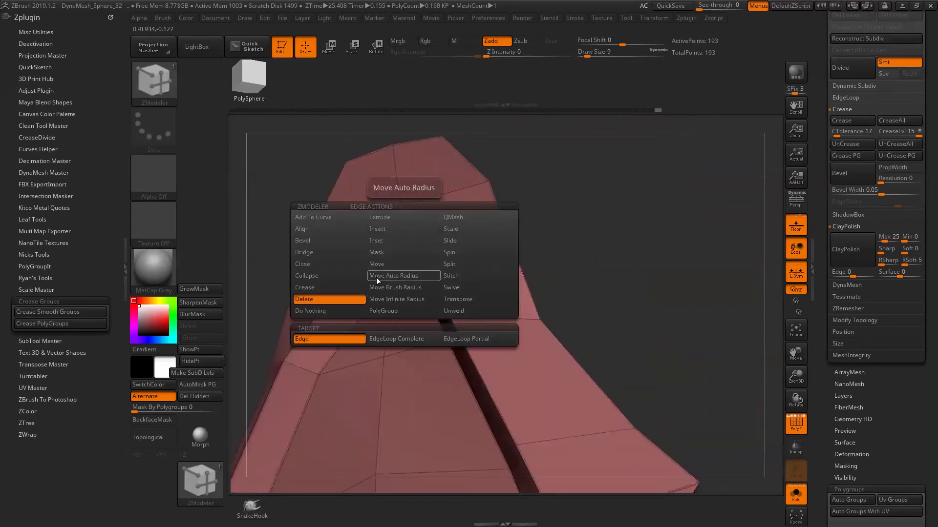
{"action": "key", "text": "space"}
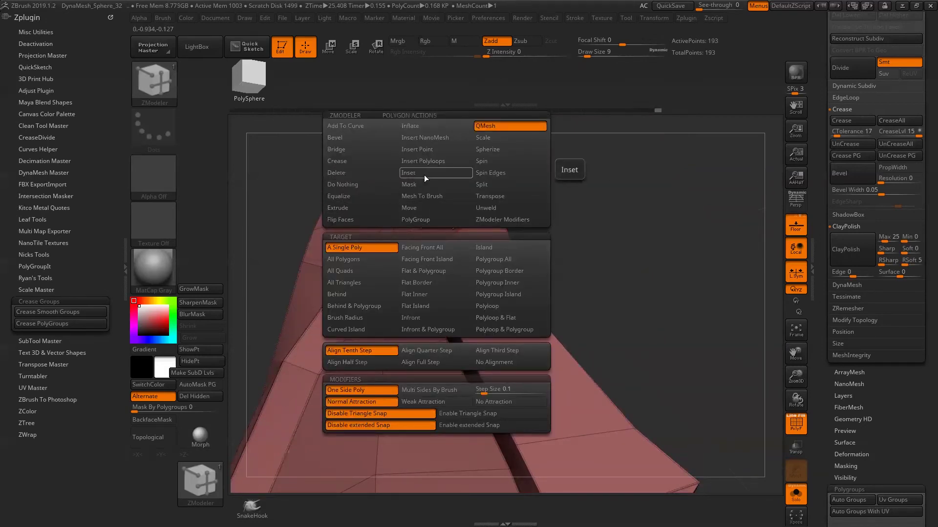
Try the Equalize polygon action on the green top face, pulling it out and flattening it back
{"action": "left_click", "coordinate": [362, 197]}
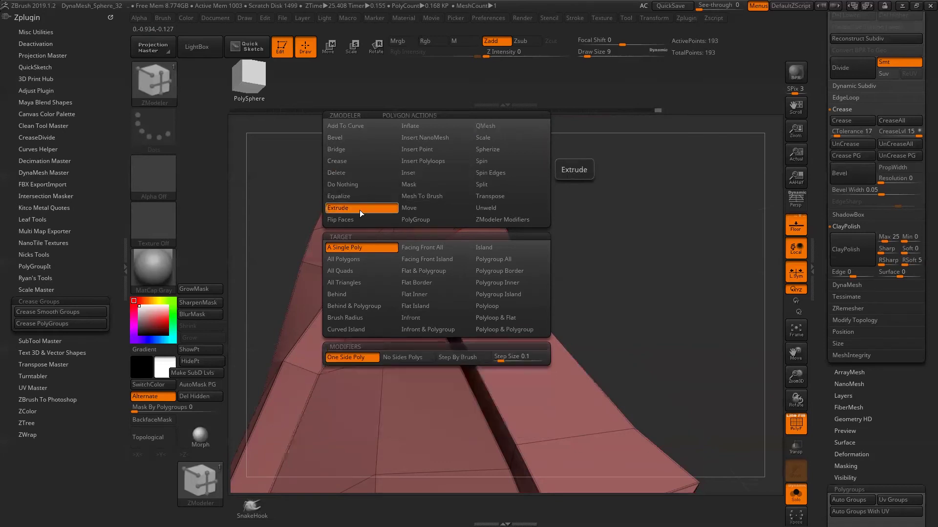
{"action": "left_click_drag", "start_coordinate": [423, 167], "coordinate": [404, 127]}
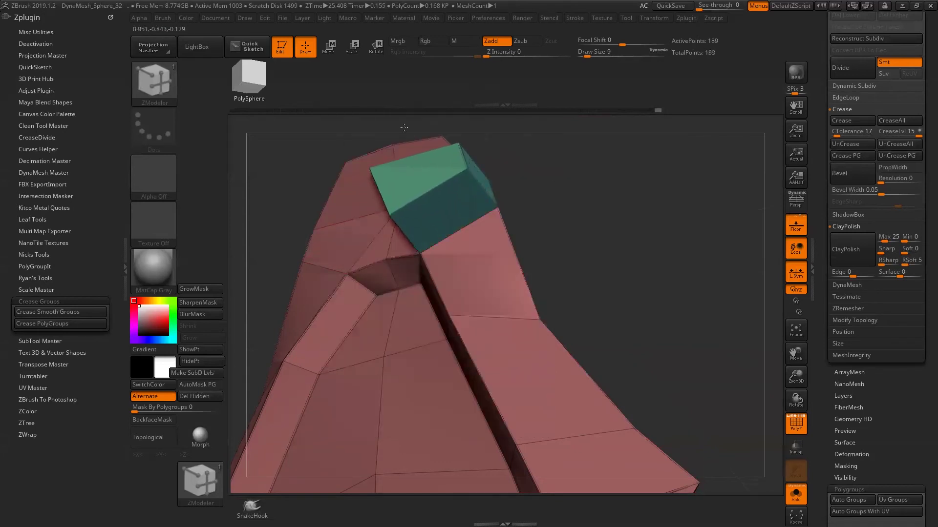
{"action": "left_click_drag", "start_coordinate": [586, 250], "coordinate": [577, 261]}
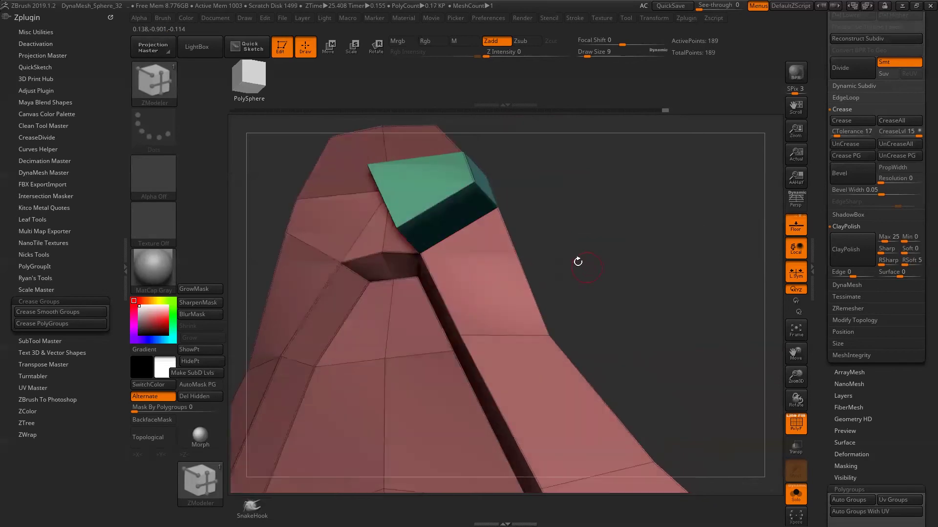
{"action": "left_click", "coordinate": [476, 259]}
Use the QMesh polygon action on the polygon at the groove's top to bridge the channel
{"action": "key", "text": "space"}
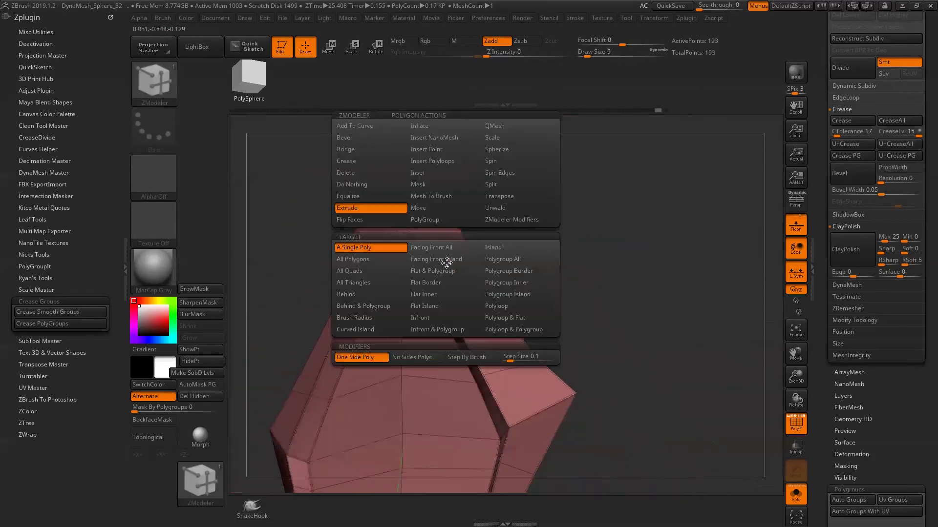
{"action": "key", "text": "space"}
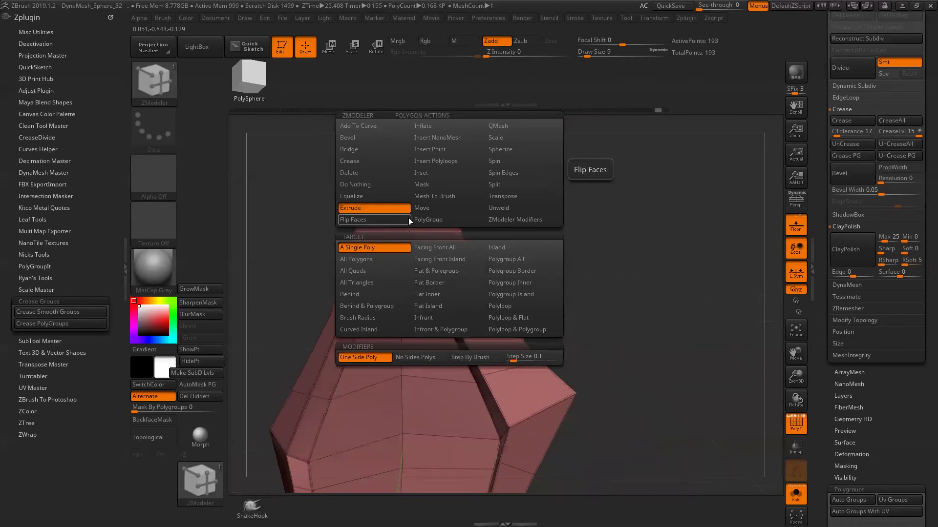
{"action": "left_click", "coordinate": [499, 130]}
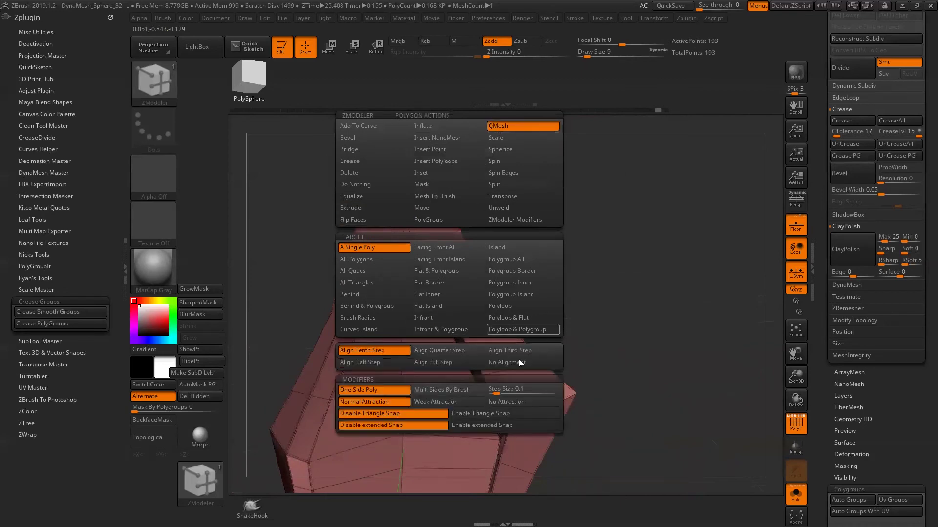
{"action": "left_click", "coordinate": [401, 352]}
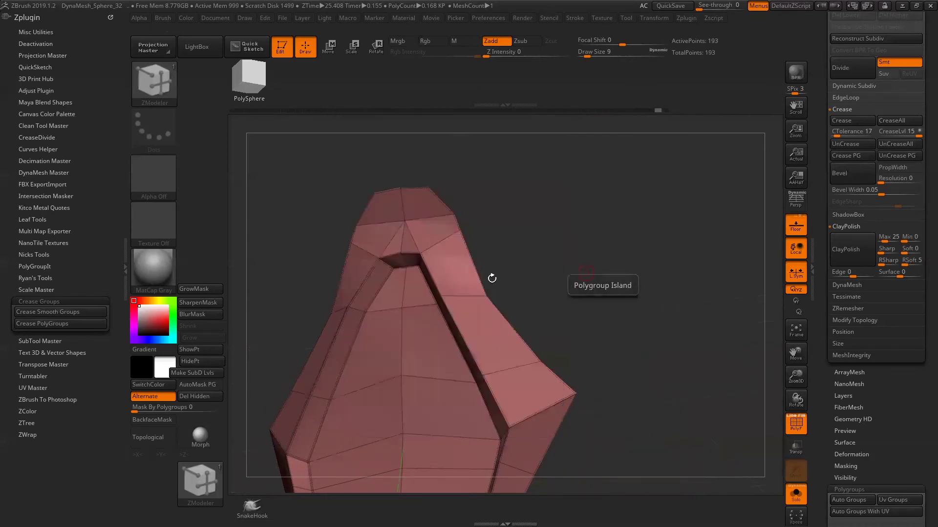
{"action": "left_click_drag", "start_coordinate": [457, 240], "coordinate": [459, 291]}
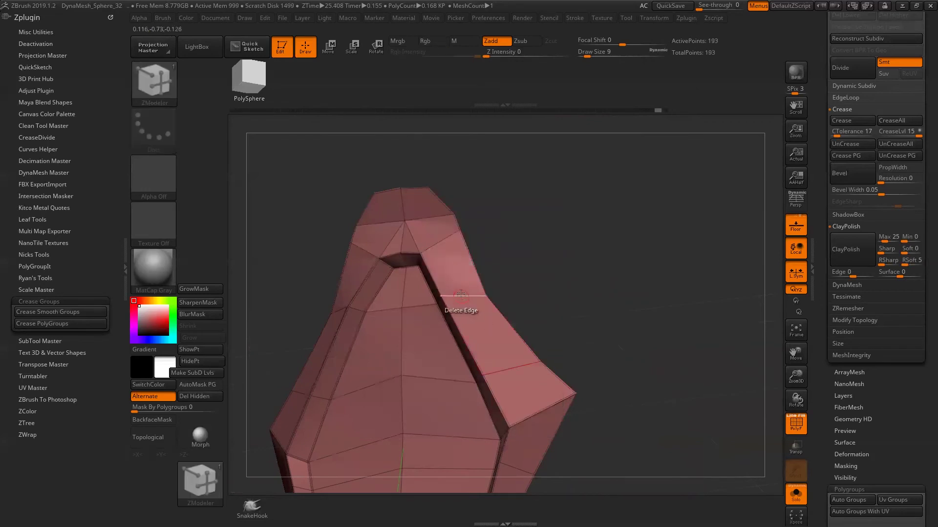
Apply QMesh to all polygons of the grip, then undo the whole-mesh extrusion
{"action": "key", "text": "space"}
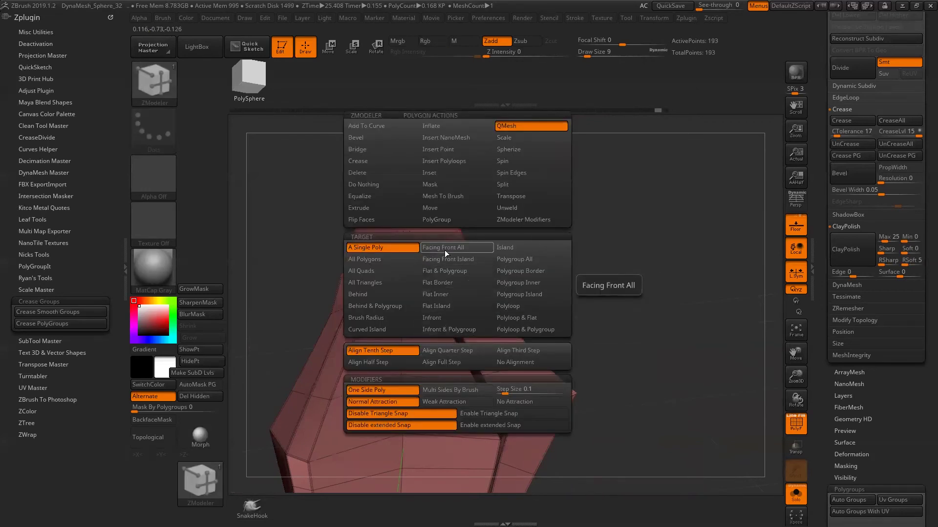
{"action": "left_click", "coordinate": [389, 263]}
{"action": "left_click_drag", "start_coordinate": [451, 266], "coordinate": [451, 249]}
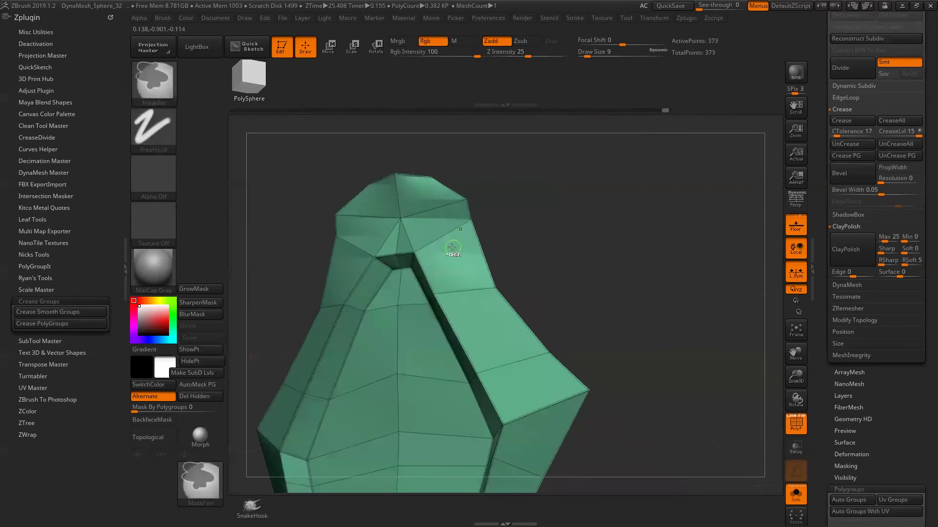
{"action": "key", "text": "ctrl+z"}
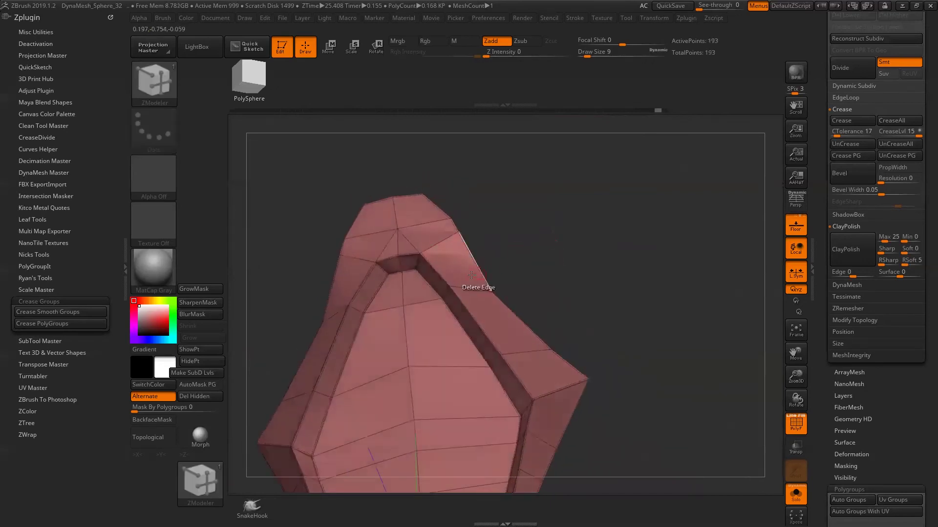
Try the ZModeler Inset edge action on partial edge loops
{"action": "key", "text": "space"}
{"action": "key", "text": "space"}
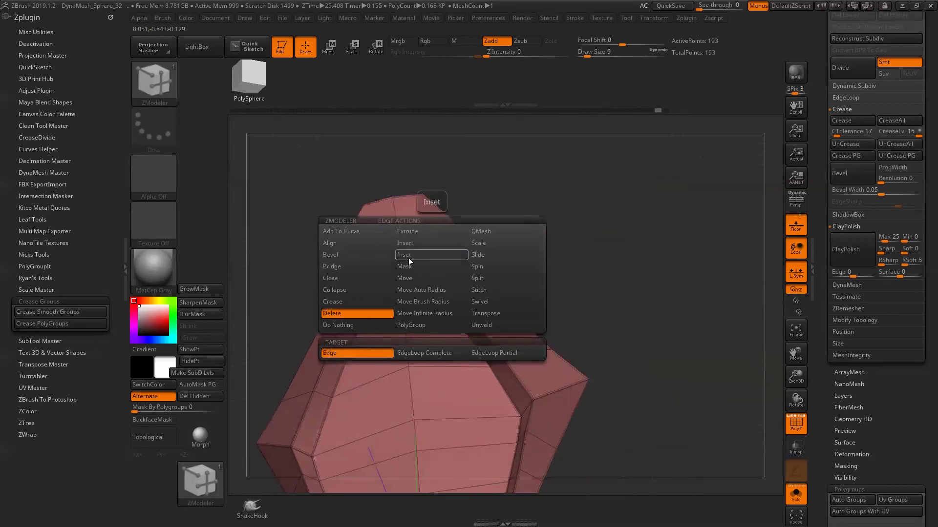
{"action": "left_click", "coordinate": [408, 258]}
{"action": "key", "text": "space"}
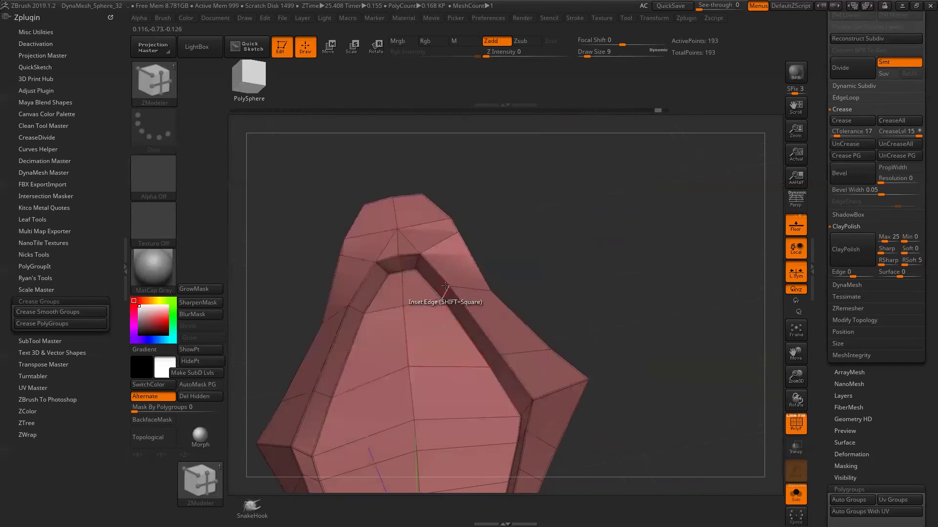
{"action": "key", "text": "space"}
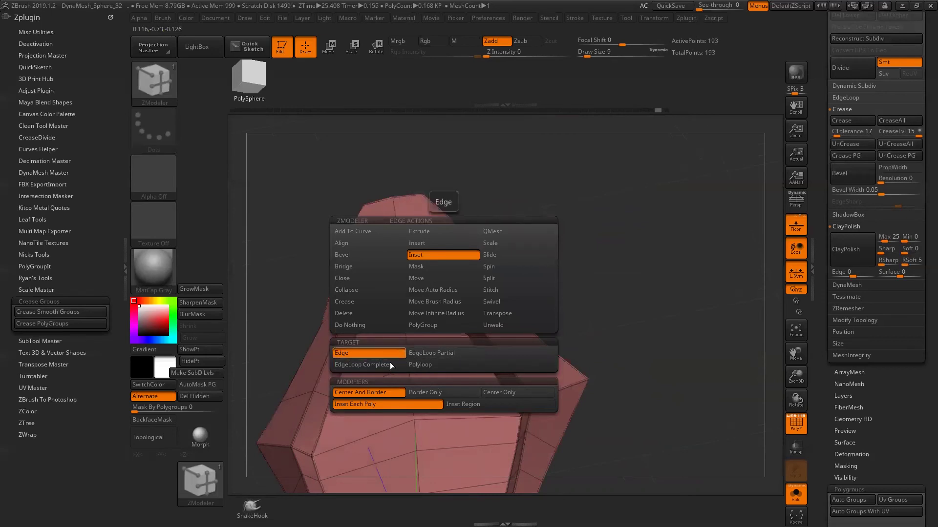
{"action": "left_click", "coordinate": [417, 354]}
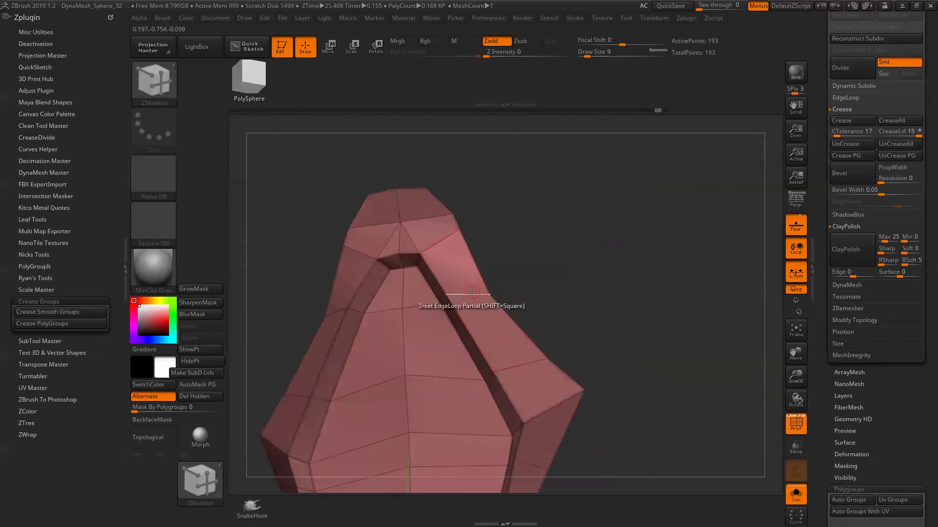
{"action": "key", "text": "ctrl"}
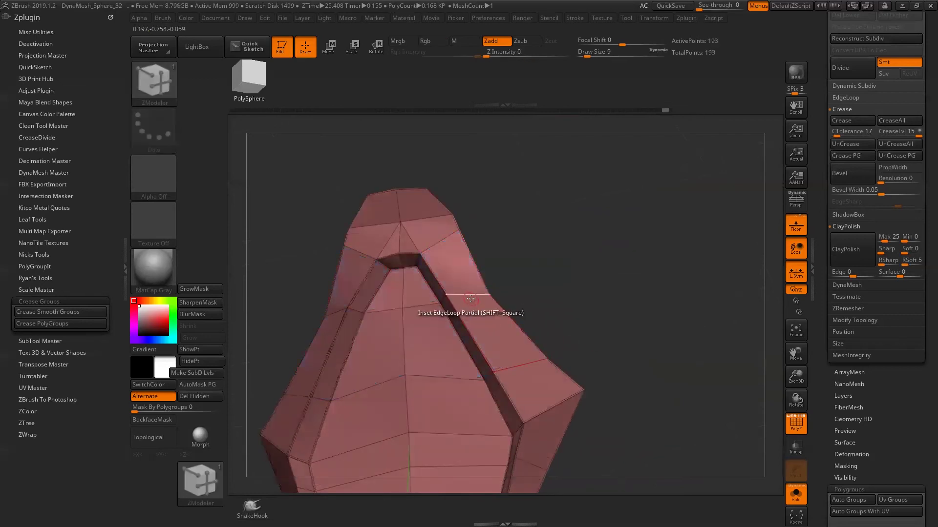
Switch the edge action to Insert EdgeLoop, then undo the inserted loop
{"action": "key", "text": "space"}
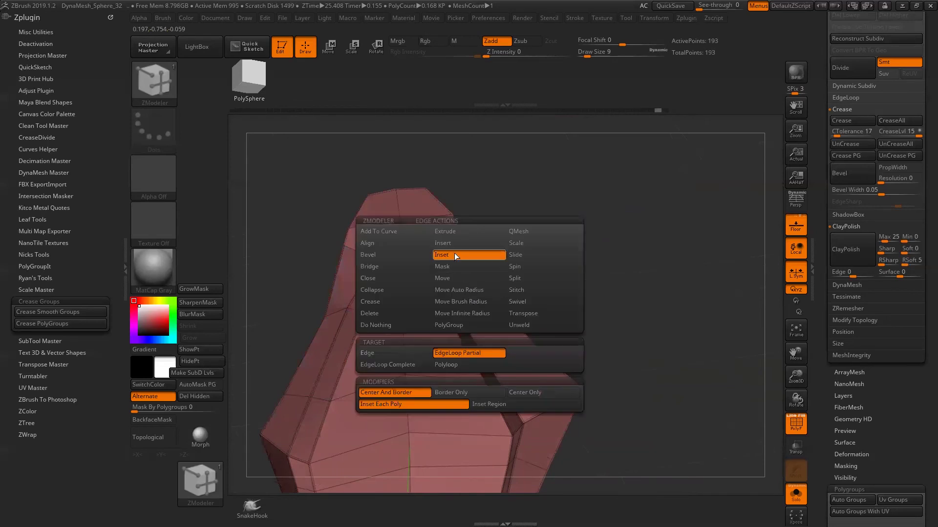
{"action": "left_click", "coordinate": [452, 243]}
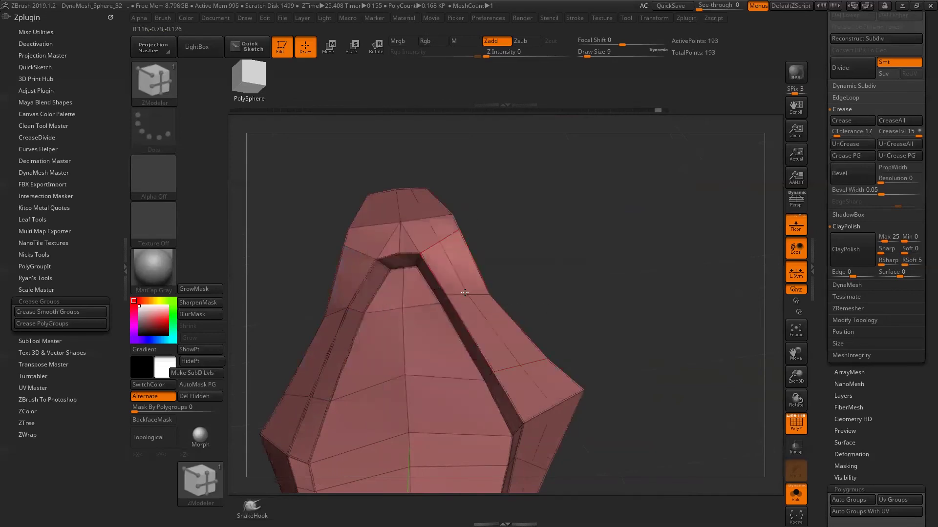
{"action": "key", "text": "ctrl"}
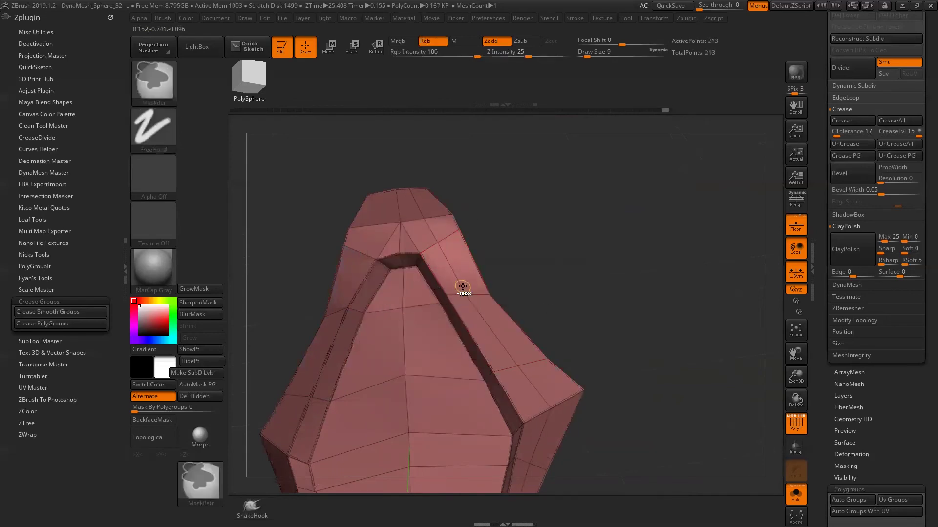
{"action": "key", "text": "space"}
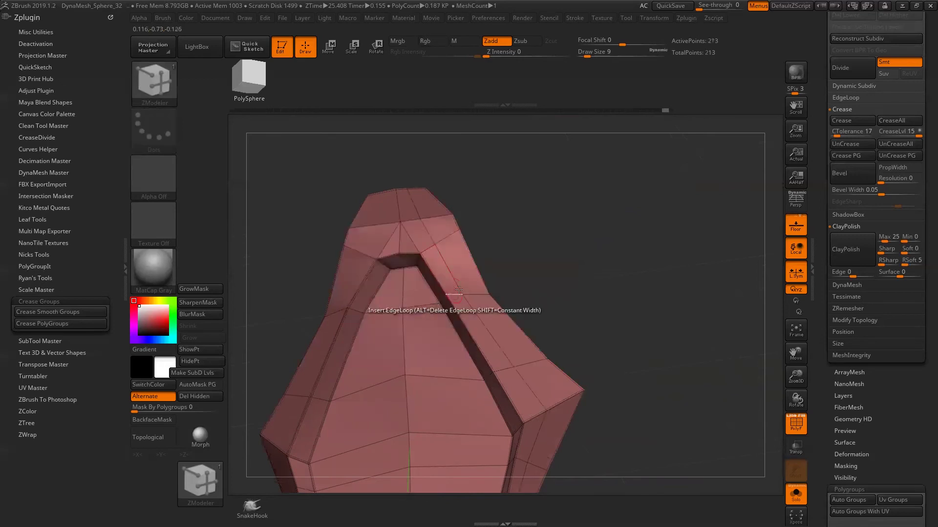
{"action": "key", "text": "ctrl+z"}
Insert a trial edge loop beside the crease, inspect it, then remove it
{"action": "mouse_move", "coordinate": [599, 301]}
{"action": "left_mouse_down"}
{"action": "mouse_move", "coordinate": [568, 236]}
{"action": "mouse_move", "coordinate": [537, 387]}
{"action": "mouse_move", "coordinate": [545, 255]}
{"action": "mouse_move", "coordinate": [653, 362]}
{"action": "mouse_move", "coordinate": [583, 336]}
{"action": "left_mouse_up"}
{"action": "key", "text": "ctrl"}
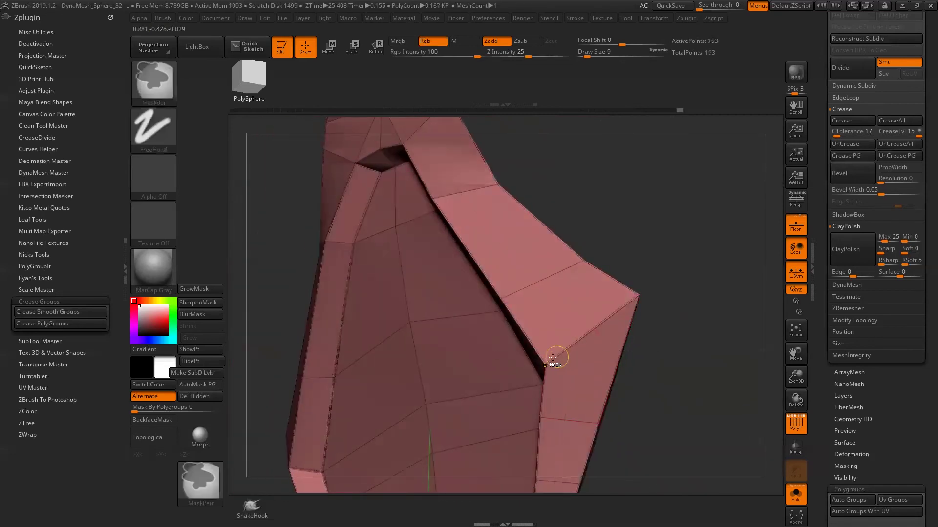
{"action": "key", "text": "ctrl"}
{"action": "left_click", "coordinate": [542, 360]}
{"action": "left_click_drag", "start_coordinate": [542, 361], "coordinate": [617, 341]}
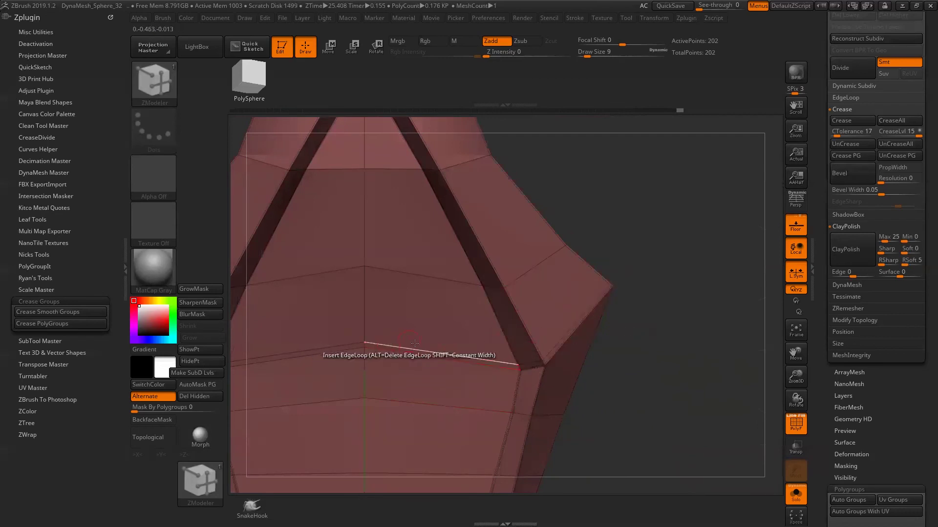
{"action": "left_click", "coordinate": [383, 348], "text": "alt"}
{"action": "left_click_drag", "start_coordinate": [655, 341], "coordinate": [662, 299]}
{"action": "mouse_move", "coordinate": [601, 274]}
{"action": "left_mouse_down"}
{"action": "mouse_move", "coordinate": [591, 241]}
{"action": "mouse_move", "coordinate": [534, 275]}
{"action": "left_mouse_up"}
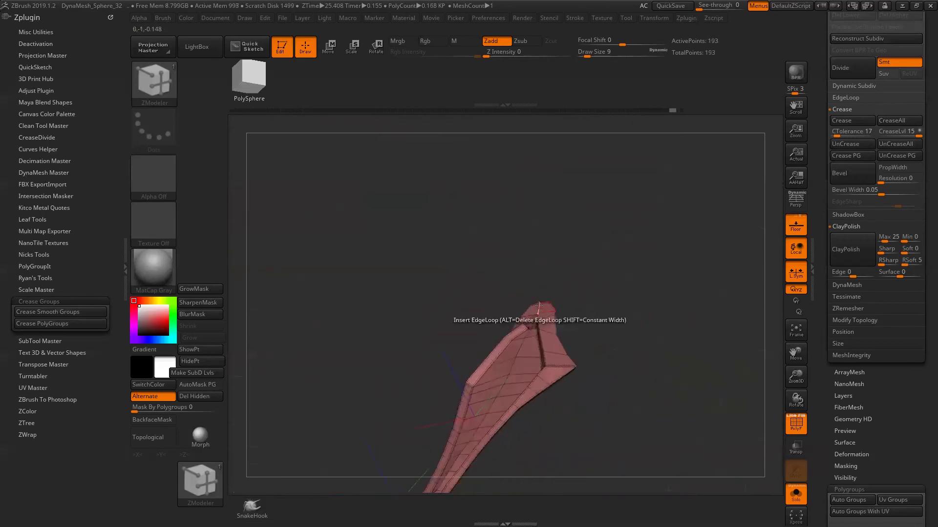
Select the Move brush and turn on X symmetry
{"action": "key", "text": "b"}
{"action": "key", "text": "m"}
{"action": "key", "text": "v"}
{"action": "key", "text": "x"}
{"action": "mouse_move", "coordinate": [591, 278]}
{"action": "left_mouse_down"}
{"action": "mouse_move", "coordinate": [613, 213]}
{"action": "mouse_move", "coordinate": [581, 226]}
{"action": "left_mouse_up"}
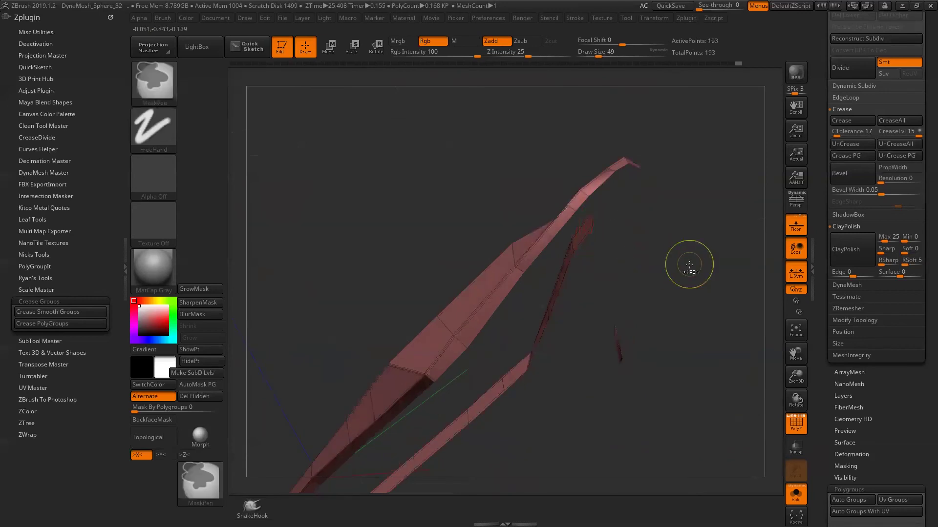
Subdivide the grip with Ctrl+D and rotate to a front view
{"action": "key", "text": "ctrl+d"}
{"action": "key", "text": "ctrl+d"}
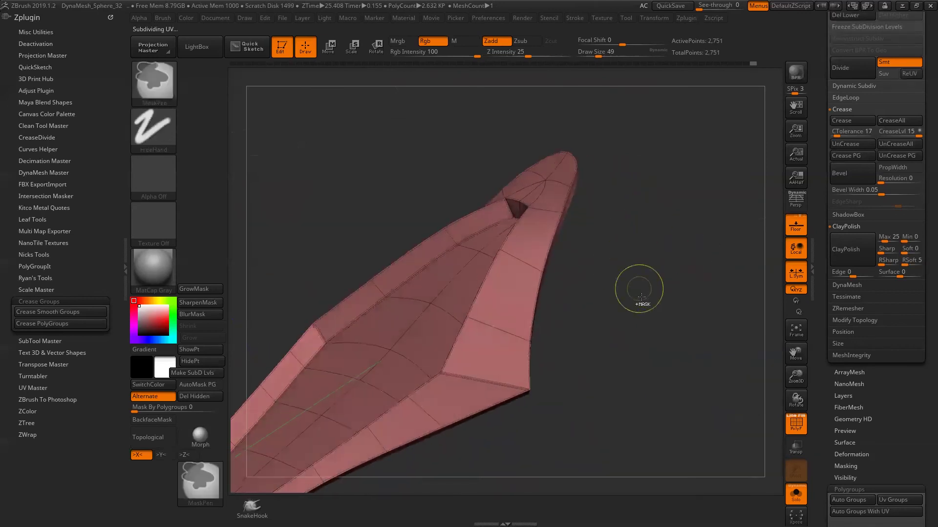
{"action": "left_click_drag", "start_coordinate": [727, 268], "coordinate": [736, 147], "text": "shift"}
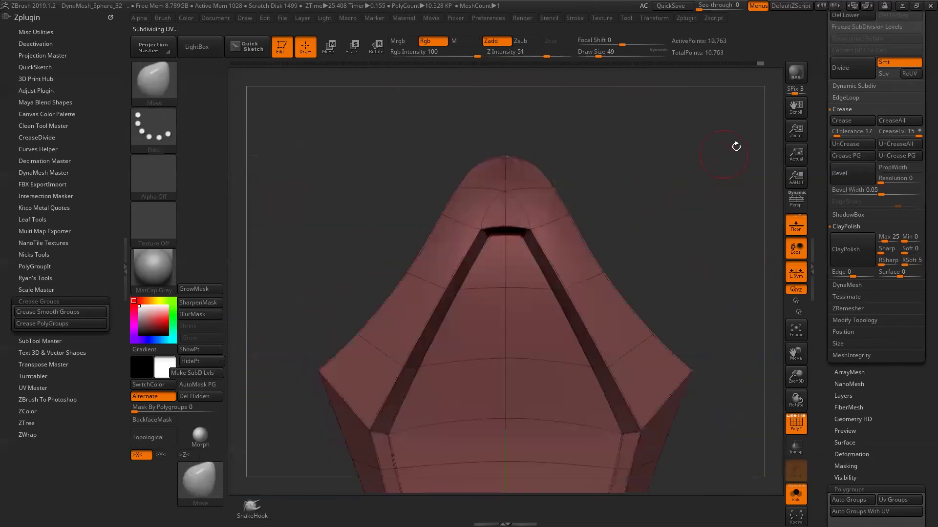
{"action": "left_click_drag", "start_coordinate": [815, 75], "coordinate": [823, 146]}
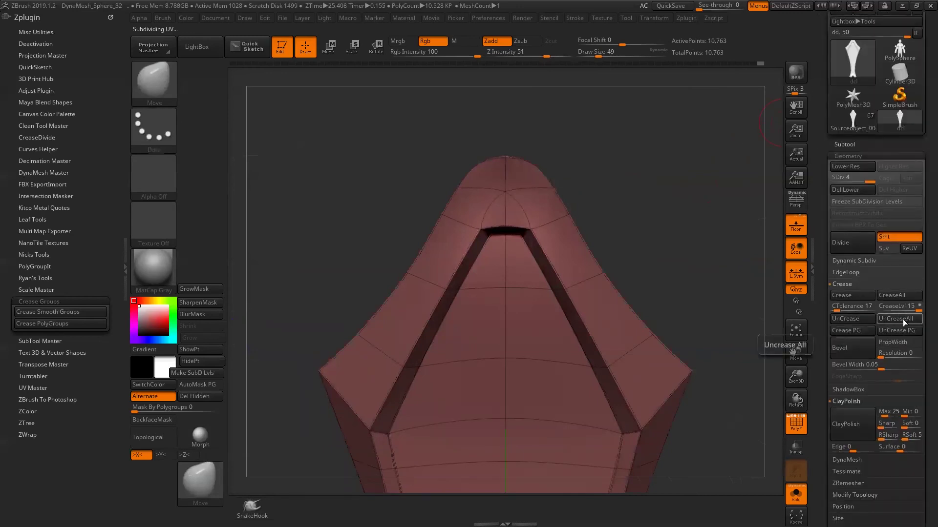
{"action": "left_click_drag", "start_coordinate": [776, 278], "coordinate": [703, 218]}
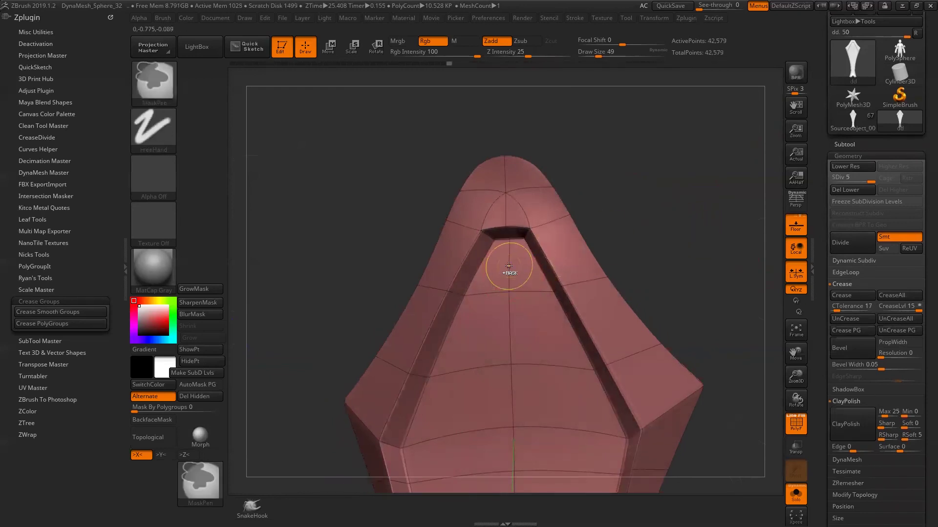
{"action": "left_click", "coordinate": [544, 271], "text": "ctrl+shift"}
Turn off the PolyF wireframe and inspect the smooth subdivided grip
{"action": "left_click_drag", "start_coordinate": [654, 246], "coordinate": [561, 269]}
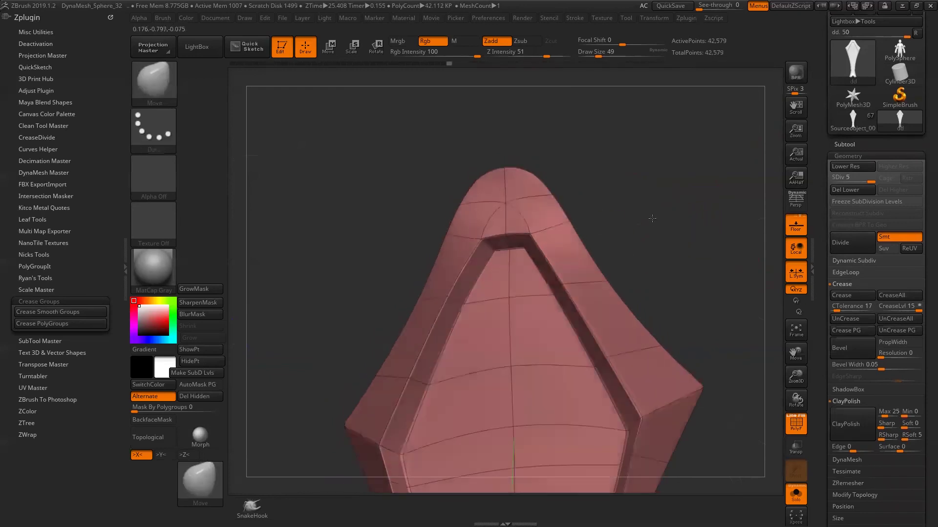
{"action": "key", "text": "shift+f"}
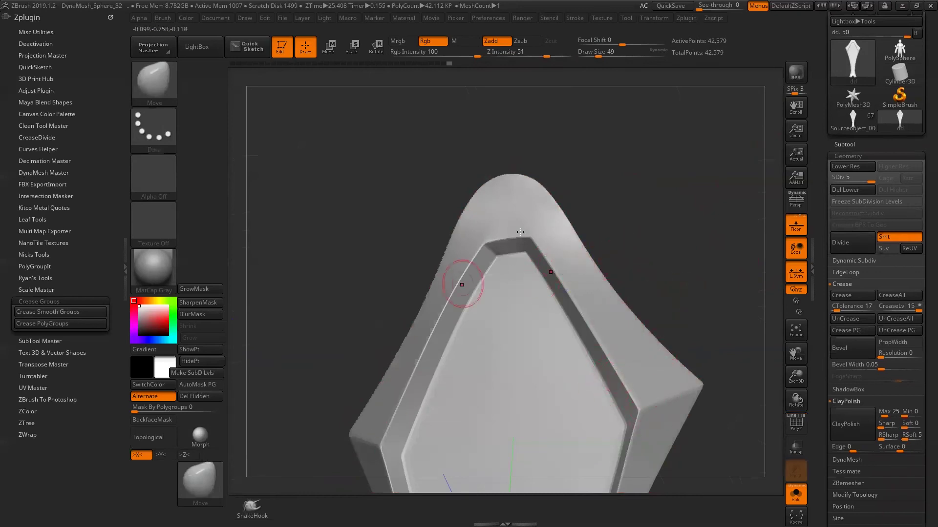
{"action": "mouse_move", "coordinate": [633, 211]}
{"action": "left_mouse_down"}
{"action": "mouse_move", "coordinate": [654, 237]}
{"action": "mouse_move", "coordinate": [643, 325]}
{"action": "mouse_move", "coordinate": [628, 262]}
{"action": "mouse_move", "coordinate": [636, 214]}
{"action": "left_mouse_up"}
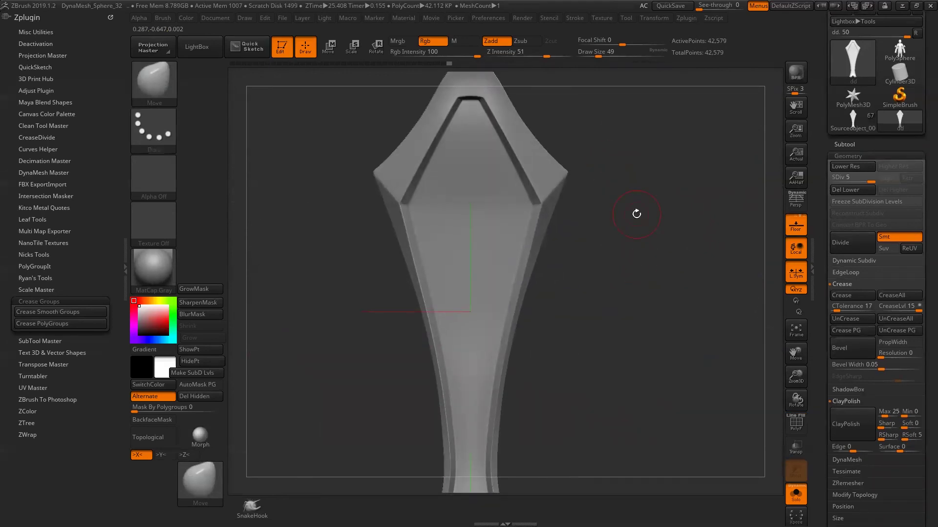
{"action": "left_click_drag", "start_coordinate": [588, 224], "coordinate": [561, 259], "text": "alt"}
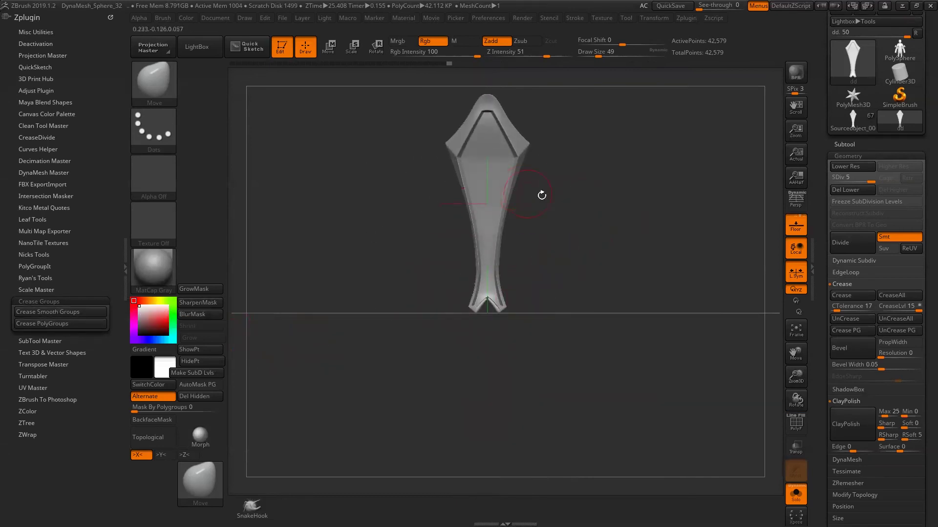
{"action": "mouse_move", "coordinate": [541, 174]}
{"action": "left_mouse_down", "text": "alt"}
{"action": "mouse_move", "coordinate": [557, 286]}
{"action": "mouse_move", "coordinate": [872, 480]}
{"action": "left_mouse_up", "text": "alt"}
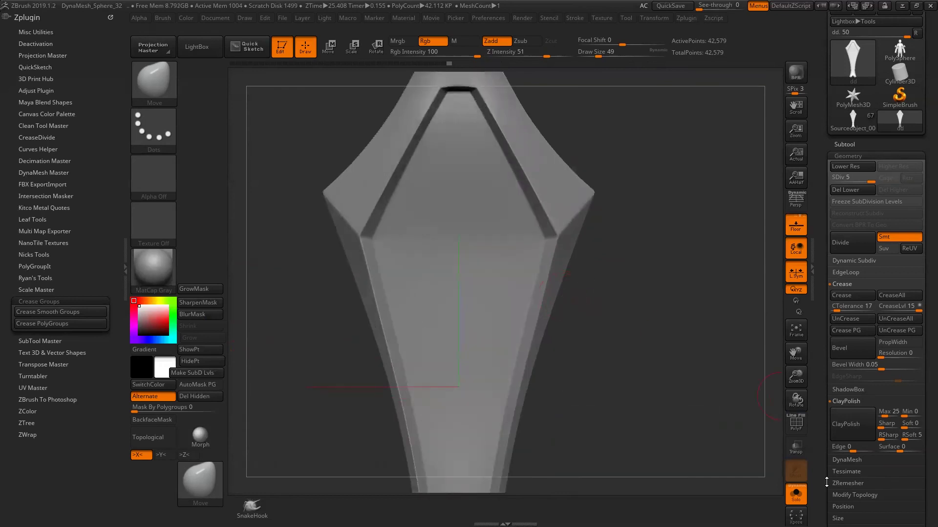
Zoom in on the grip's diamond head with the polygon wireframe shown
{"action": "scroll", "coordinate": [860, 440], "scroll_direction": "down", "scroll_amount": 5}
{"action": "scroll", "coordinate": [860, 342], "scroll_direction": "down", "scroll_amount": 5}
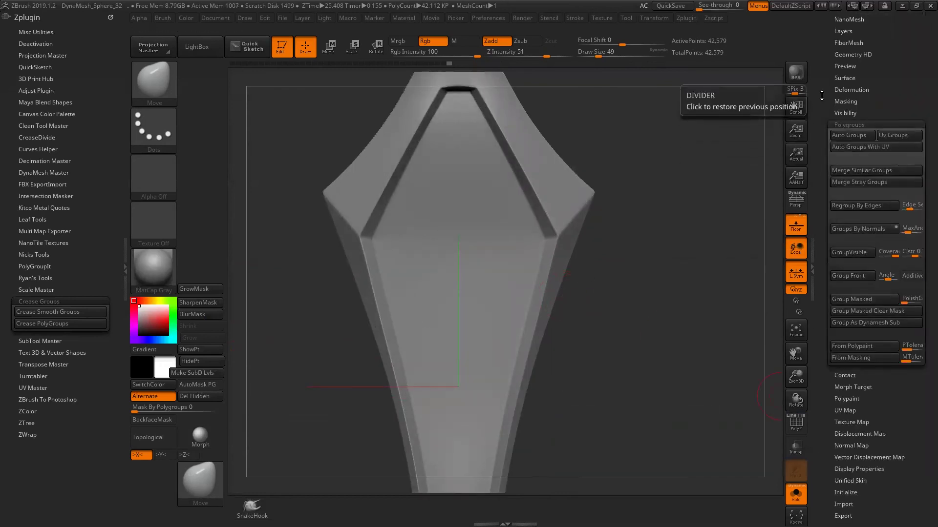
{"action": "scroll", "coordinate": [823, 238], "scroll_direction": "up", "scroll_amount": 10}
{"action": "scroll", "coordinate": [855, 293], "scroll_direction": "down", "scroll_amount": 2}
{"action": "scroll", "coordinate": [854, 196], "scroll_direction": "down", "scroll_amount": 4}
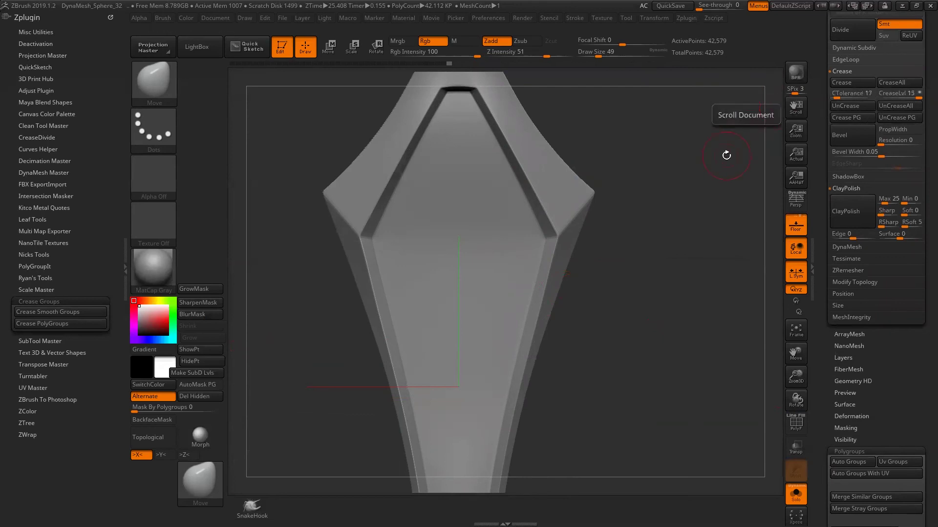
{"action": "left_click_drag", "start_coordinate": [795, 106], "coordinate": [771, 177]}
{"action": "left_click_drag", "start_coordinate": [824, 72], "coordinate": [824, 158]}
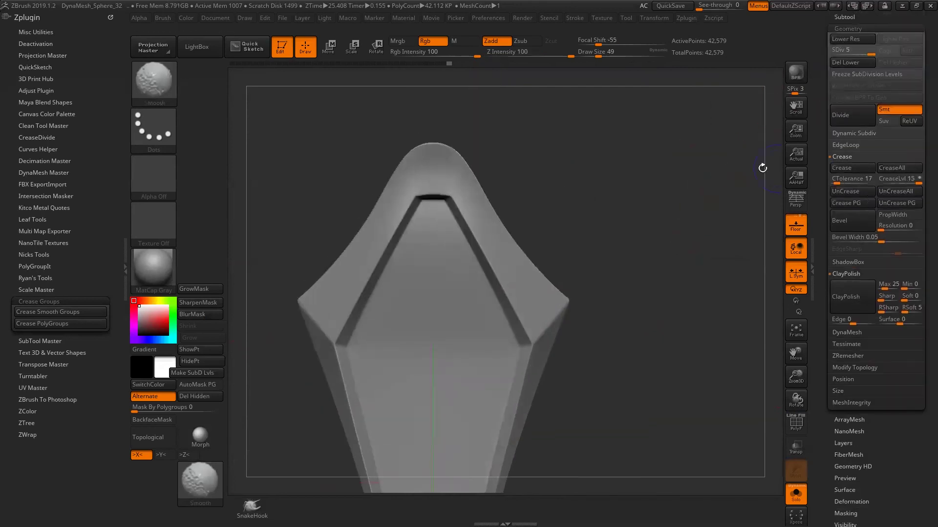
{"action": "key", "text": "shift+f"}
{"action": "right_click_drag", "start_coordinate": [678, 293], "coordinate": [678, 250], "text": "ctrl"}
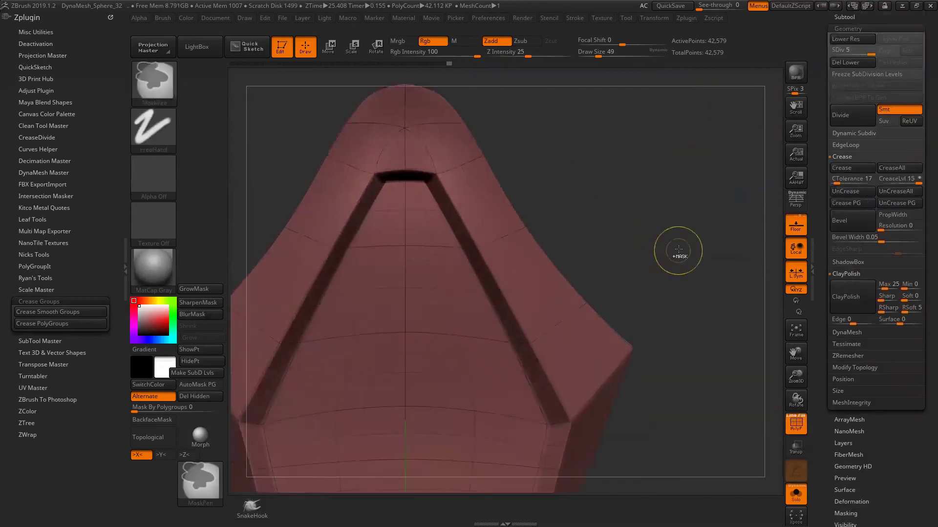
Delete the higher subdivision levels and return to the 193-point base mesh
{"action": "key", "text": "shift+d"}
{"action": "left_click", "coordinate": [854, 74]}
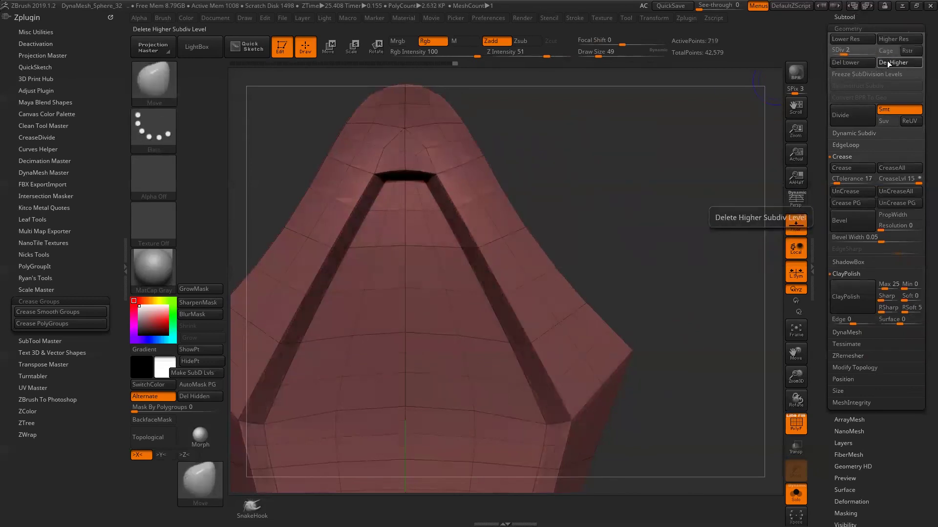
{"action": "key", "text": "shift+d"}
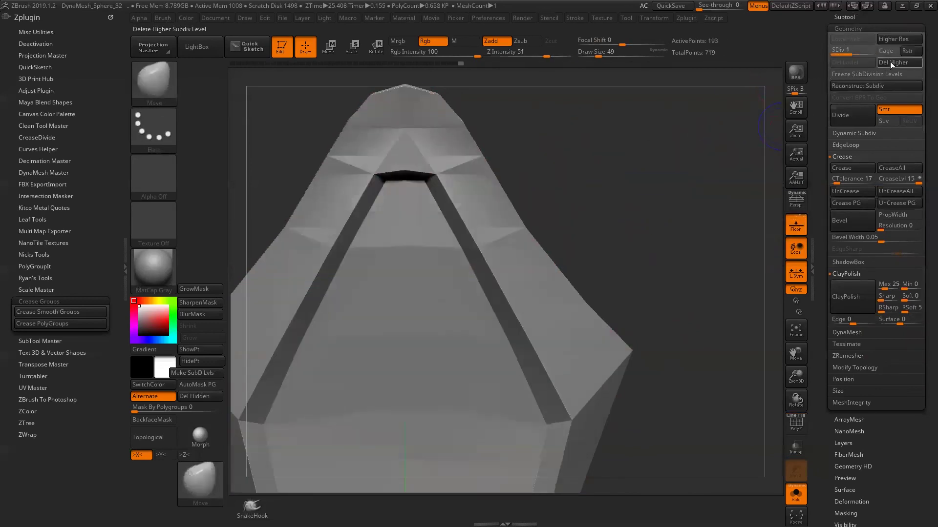
{"action": "key", "text": "shift+f"}
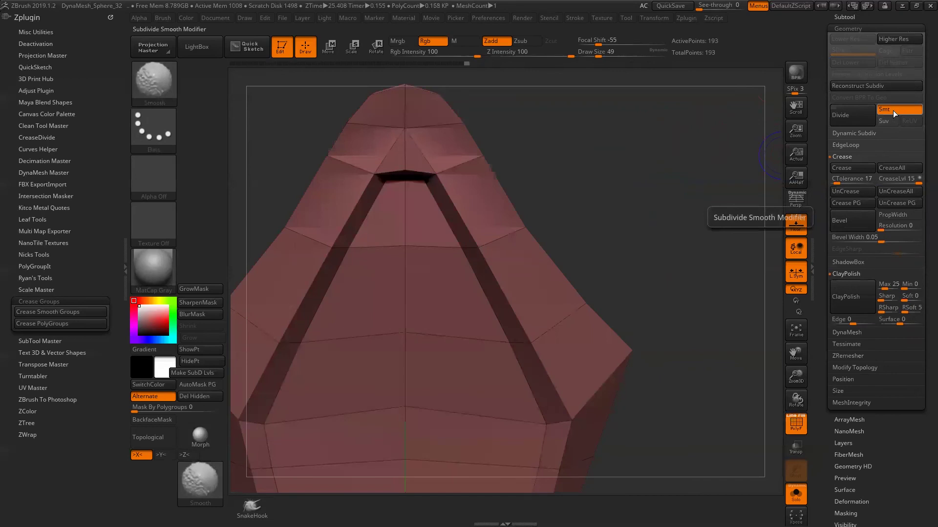
{"action": "key", "text": "d"}
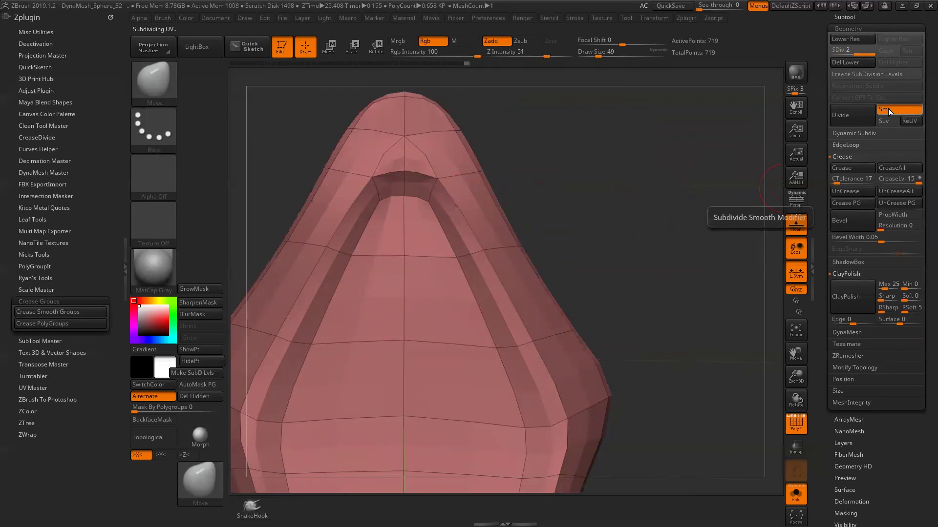
{"action": "key", "text": "shift+d"}
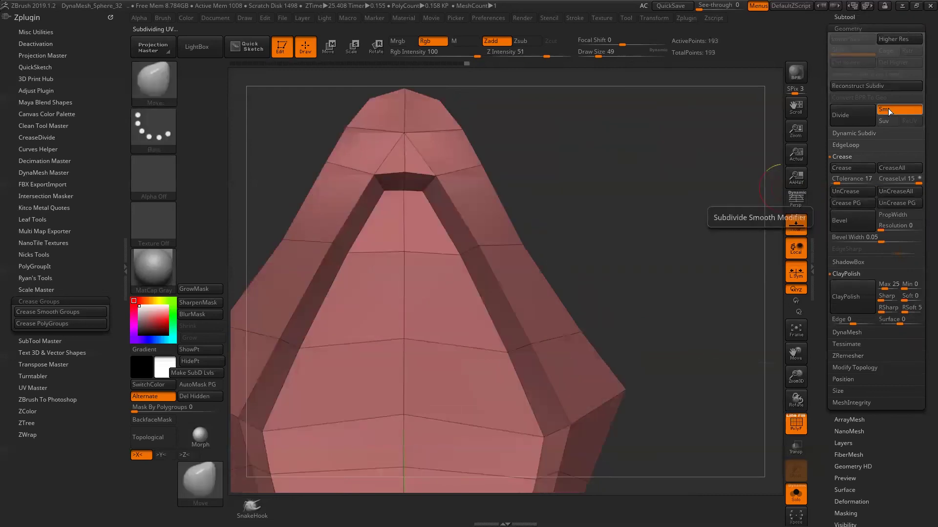
Divide without smoothing to 2,751 points, then with Smt on to 10,763 points
{"action": "left_click", "coordinate": [862, 116]}
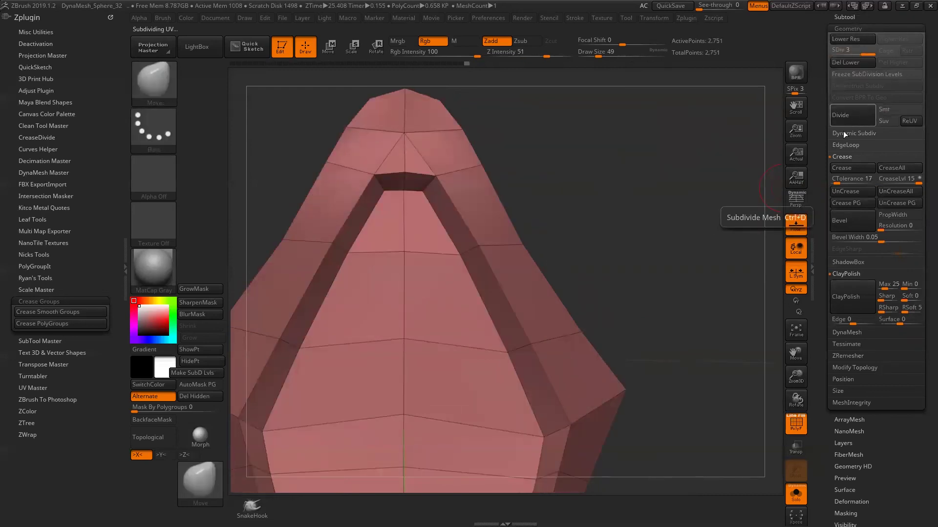
{"action": "key", "text": "shift+f"}
{"action": "left_click", "coordinate": [890, 110]}
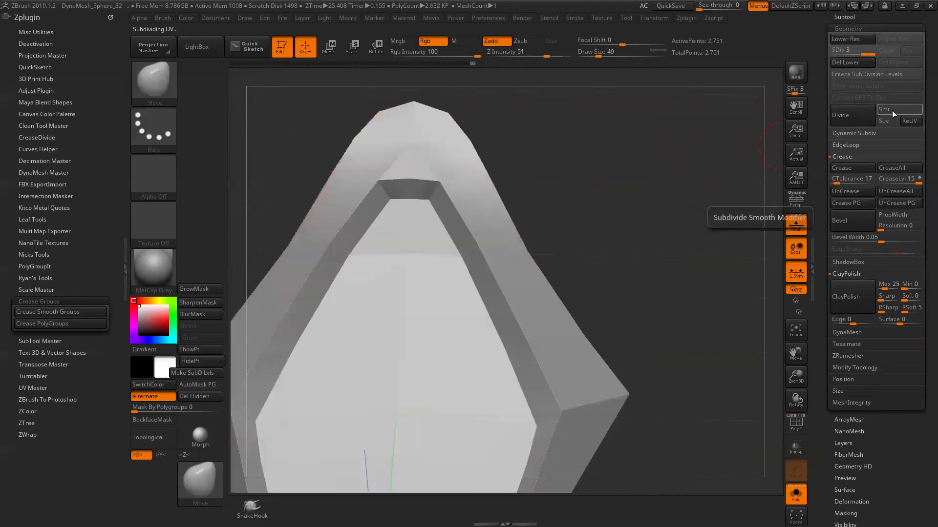
{"action": "left_click", "coordinate": [866, 113]}
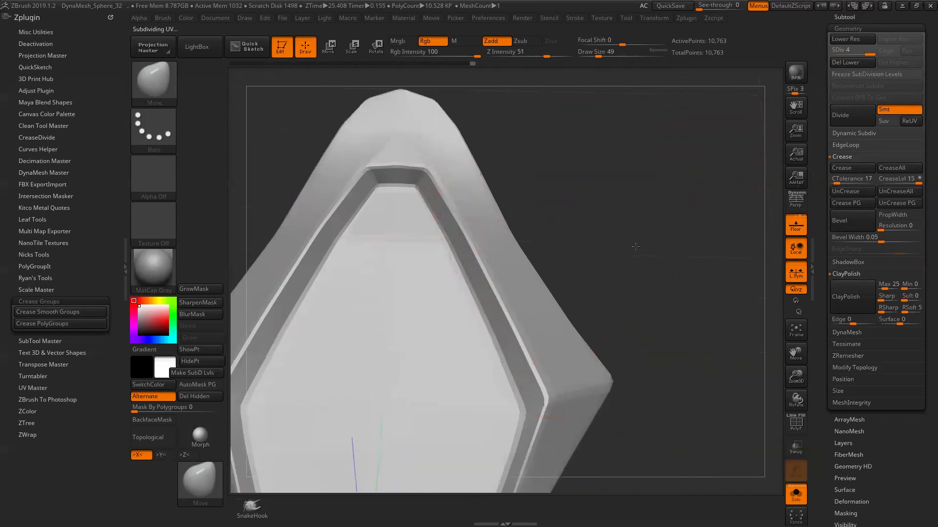
Subdivide to 42,579 points and smooth the groove's inner bevel near the diamond top
{"action": "left_click_drag", "start_coordinate": [625, 329], "coordinate": [579, 268]}
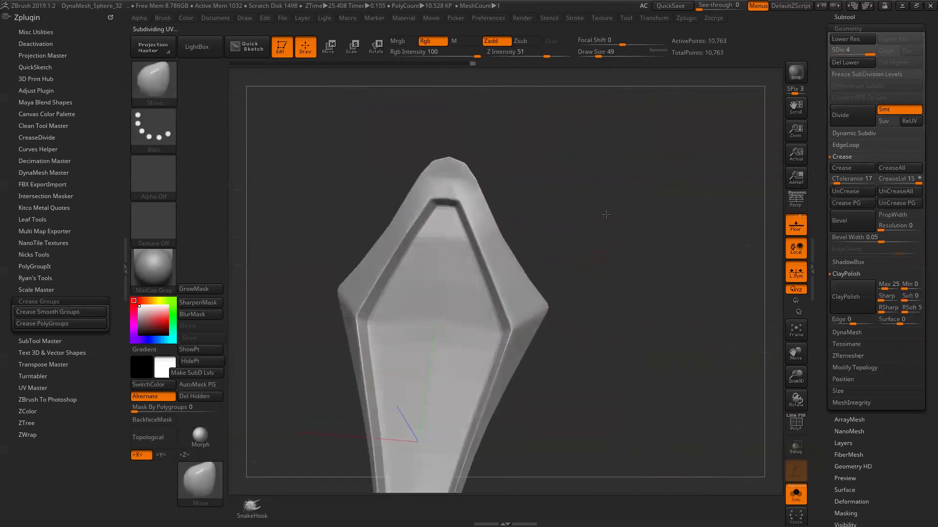
{"action": "key", "text": "ctrl+d"}
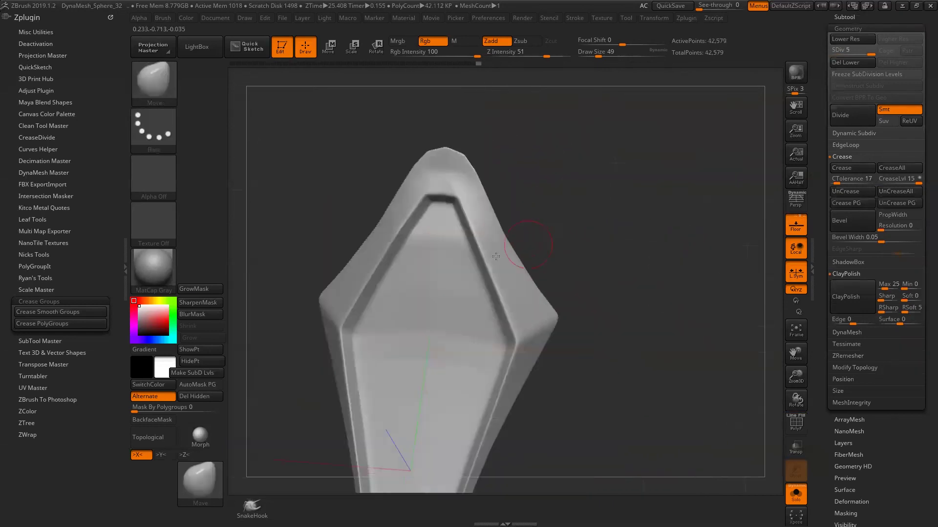
{"action": "left_click_drag", "start_coordinate": [464, 415], "coordinate": [449, 235], "text": "alt"}
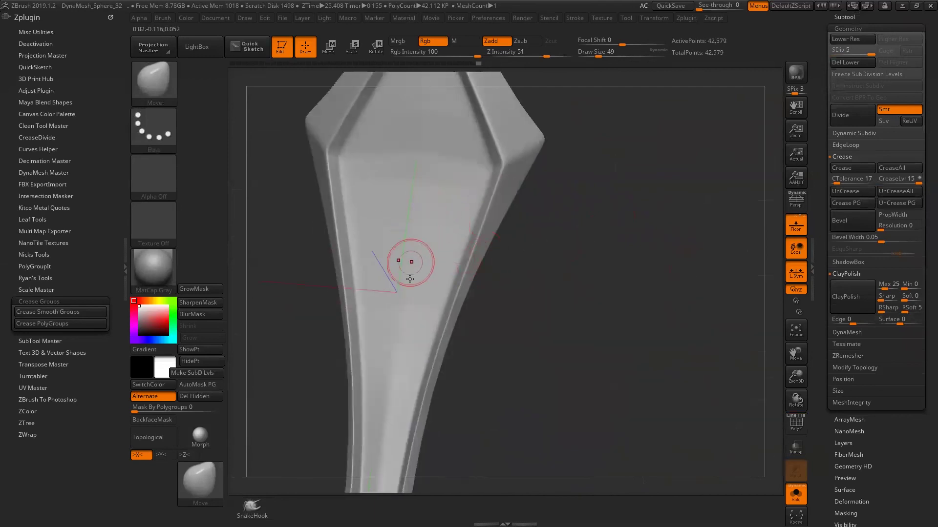
{"action": "left_click_drag", "start_coordinate": [543, 245], "coordinate": [557, 381], "text": "alt"}
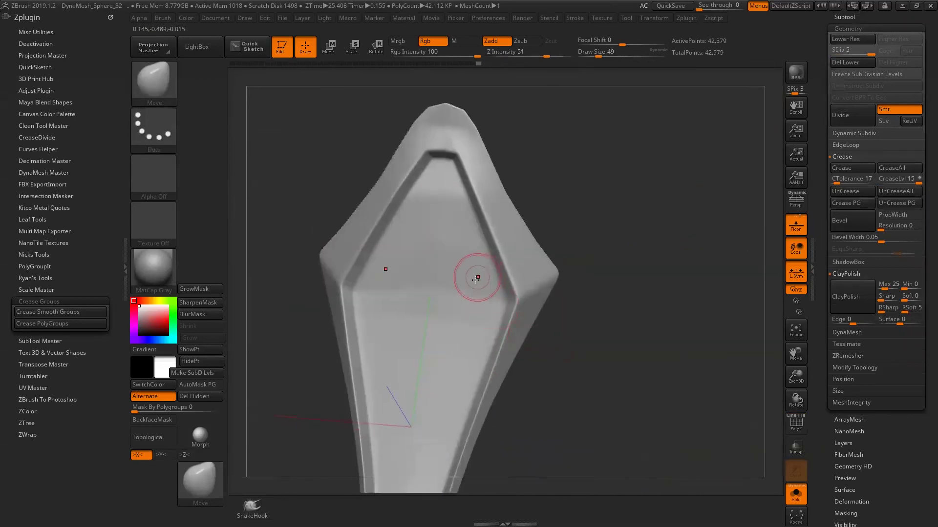
{"action": "key", "text": "shift"}
{"action": "mouse_move", "coordinate": [449, 212]}
{"action": "left_mouse_down", "text": "shift"}
{"action": "mouse_move", "coordinate": [450, 157]}
{"action": "mouse_move", "coordinate": [475, 162]}
{"action": "left_mouse_up", "text": "shift"}
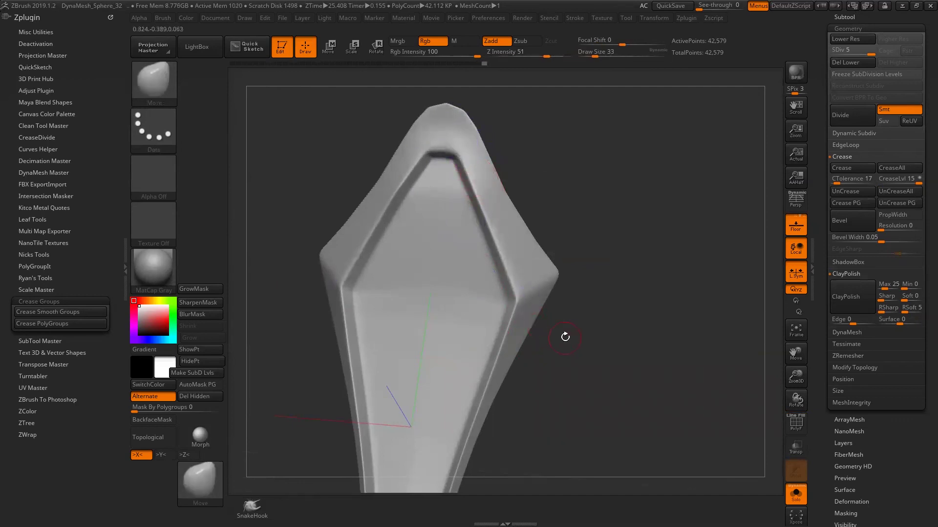
Flatten the diamond head's tip with hPolish, enlarging the brush to size 68
{"action": "left_click_drag", "start_coordinate": [563, 335], "coordinate": [552, 235], "text": "alt"}
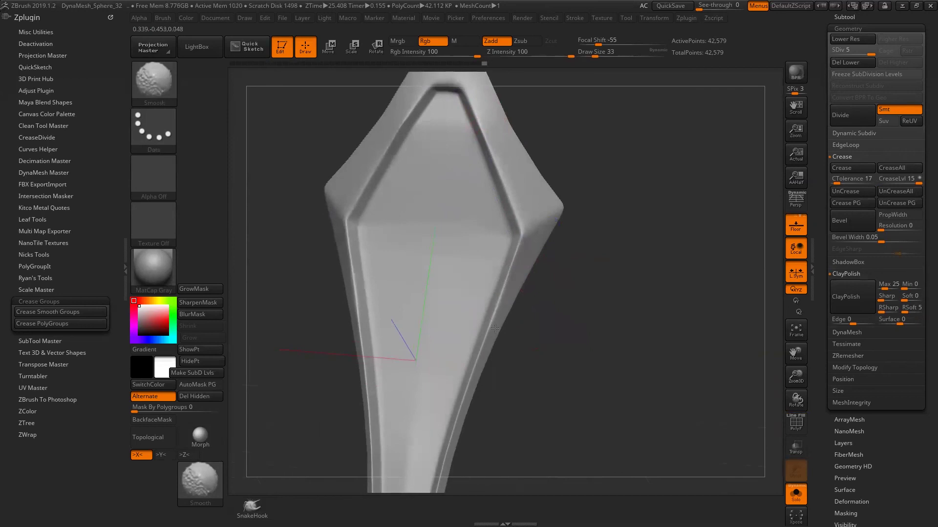
{"action": "mouse_move", "coordinate": [489, 441]}
{"action": "left_mouse_down", "text": "shift"}
{"action": "mouse_move", "coordinate": [486, 289]}
{"action": "mouse_move", "coordinate": [464, 114]}
{"action": "left_mouse_up", "text": "shift"}
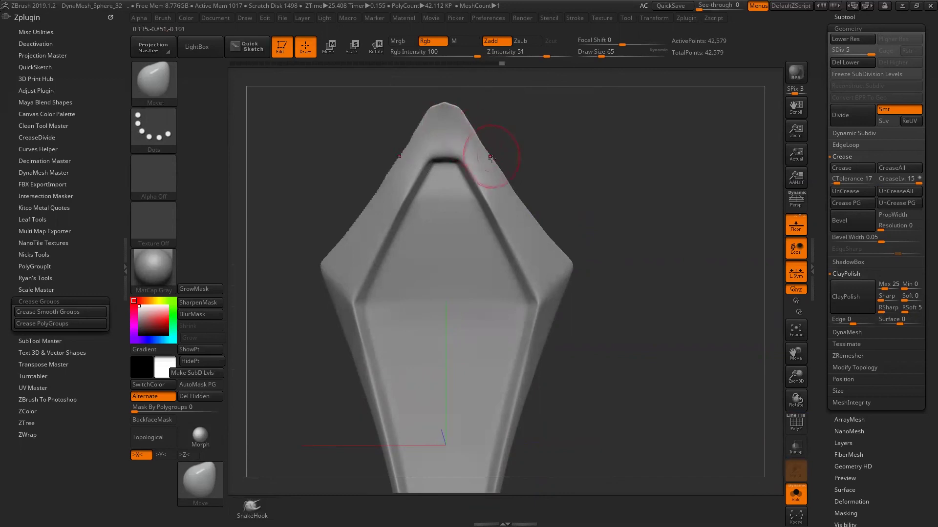
{"action": "left_click_drag", "start_coordinate": [549, 160], "coordinate": [596, 175], "text": "alt"}
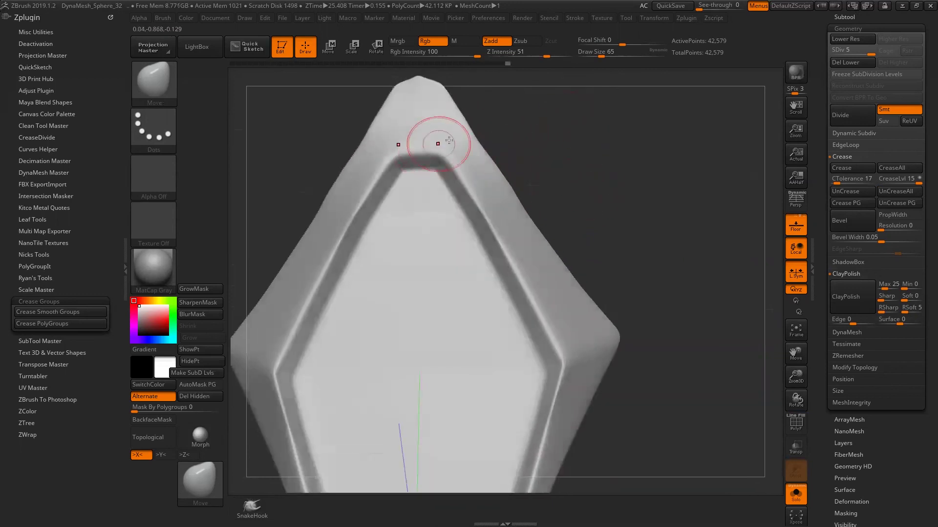
{"action": "key", "text": "b"}
{"action": "key", "text": "h"}
{"action": "key", "text": "p"}
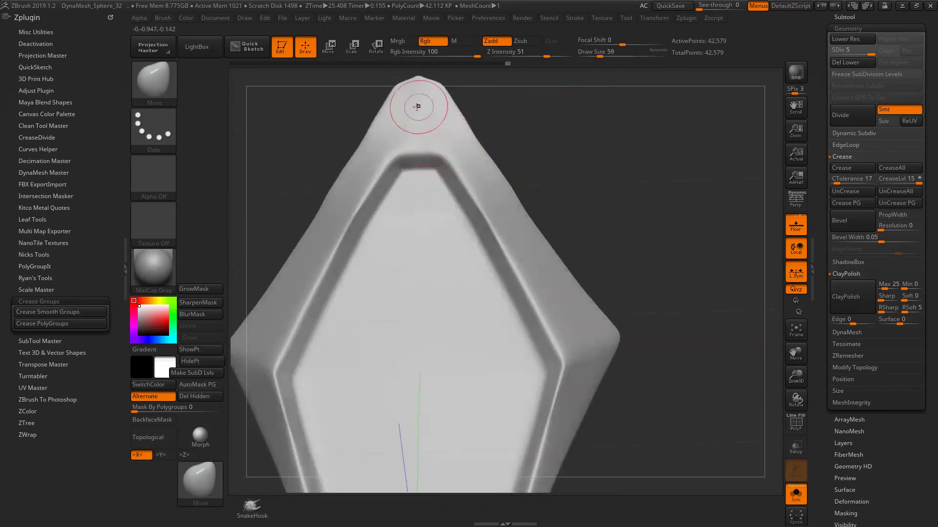
{"action": "left_click_drag", "start_coordinate": [418, 98], "coordinate": [417, 118]}
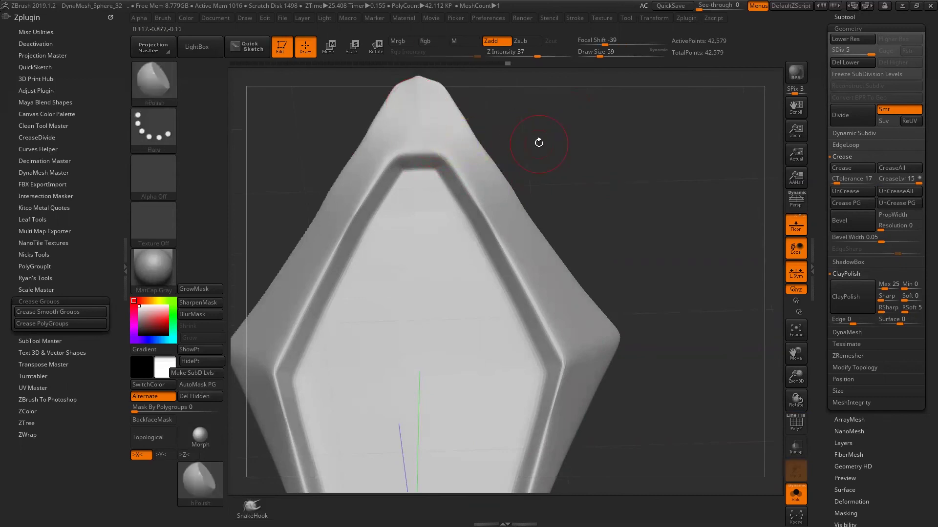
{"action": "key", "text": "s"}
{"action": "left_click_drag", "start_coordinate": [408, 130], "coordinate": [429, 130]}
Switch to the DamStandard brush and frame the head's tip
{"action": "left_click_drag", "start_coordinate": [525, 138], "coordinate": [505, 208], "text": "alt"}
{"action": "key", "text": "b"}
{"action": "key", "text": "d"}
{"action": "key", "text": "s"}
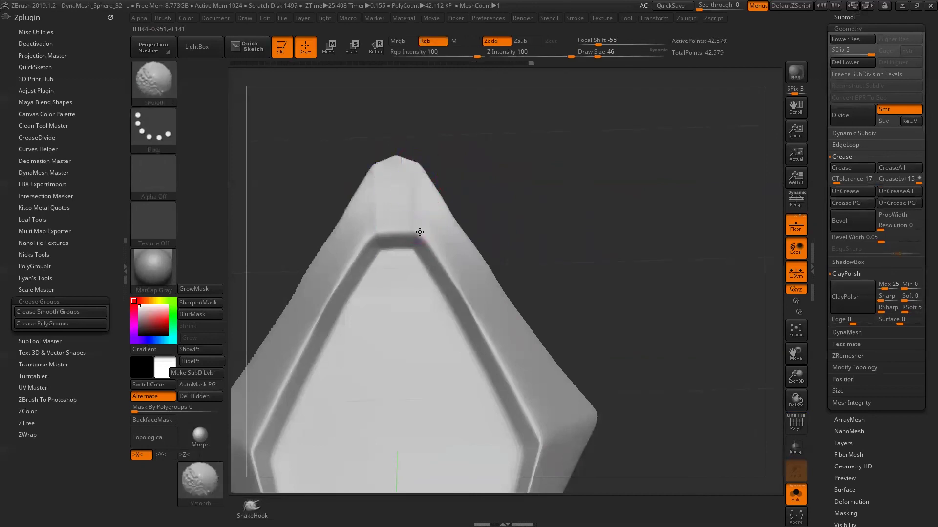
{"action": "right_click_drag", "start_coordinate": [415, 161], "coordinate": [415, 157]}
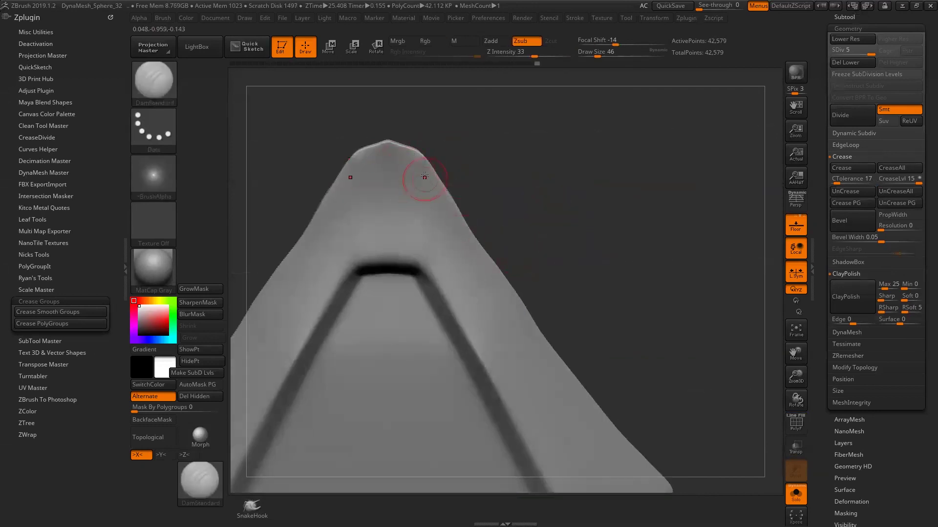
Carve a sharper line near the tip with DamStandard, then pick hPolish
{"action": "left_click_drag", "start_coordinate": [408, 156], "coordinate": [495, 153]}
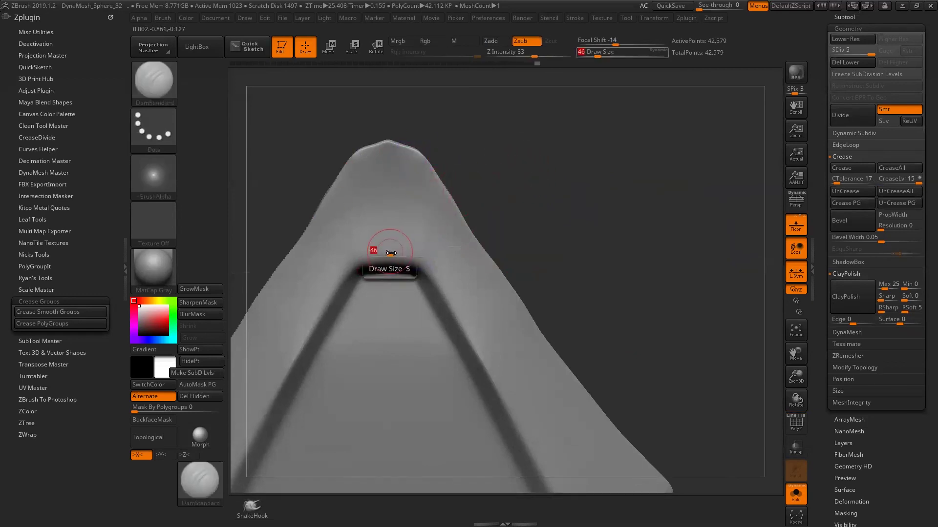
{"action": "key", "text": "b"}
{"action": "key", "text": "m"}
{"action": "key", "text": "v"}
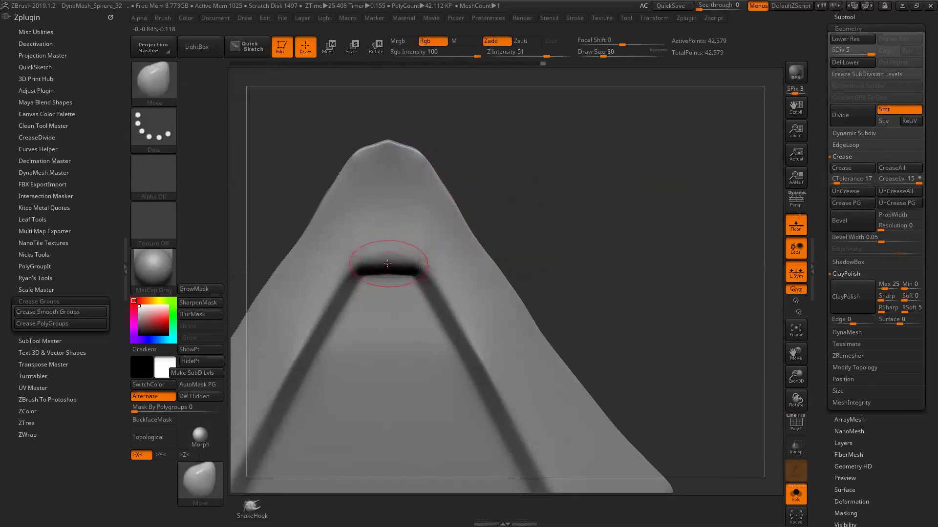
{"action": "key", "text": "b"}
{"action": "key", "text": "h"}
{"action": "key", "text": "p"}
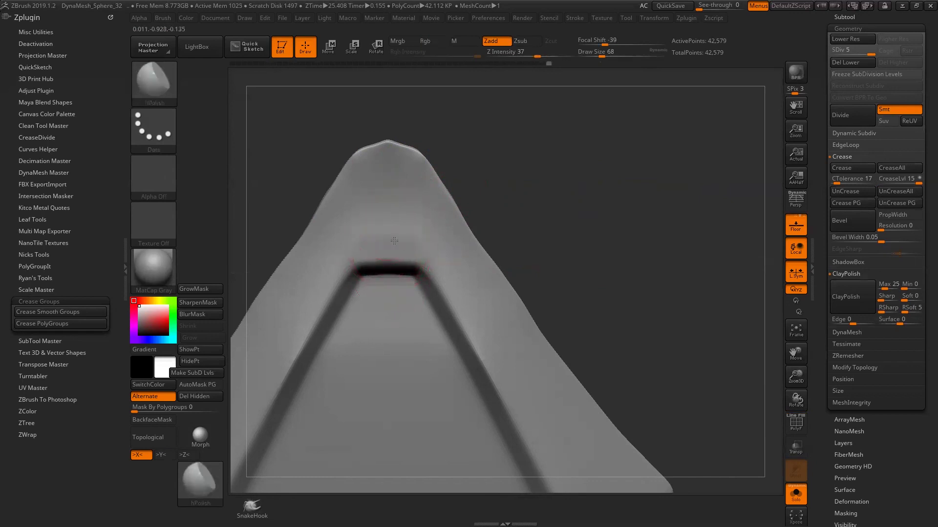
Rotate to a side view of the tip and select the Move brush
{"action": "left_click_drag", "start_coordinate": [588, 196], "coordinate": [525, 190]}
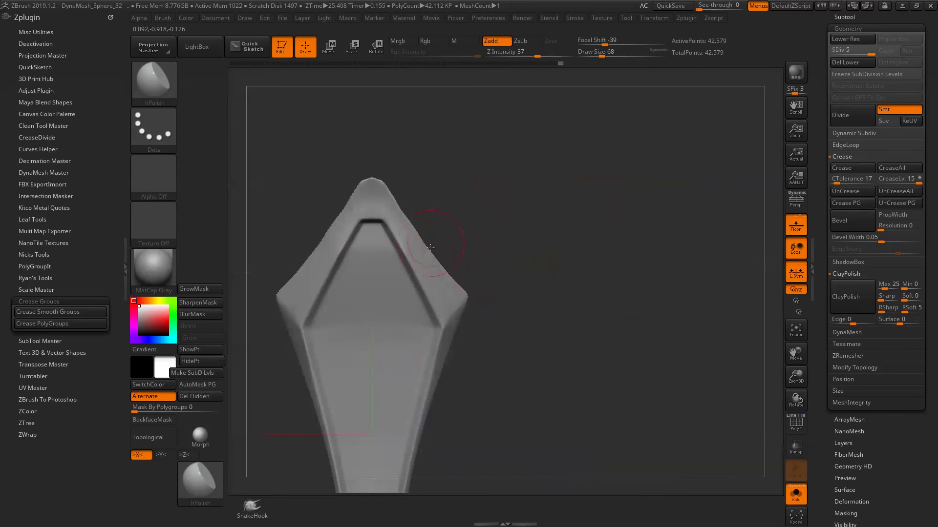
{"action": "left_click_drag", "start_coordinate": [507, 265], "coordinate": [429, 247], "text": "alt"}
{"action": "mouse_move", "coordinate": [529, 265]}
{"action": "left_mouse_down"}
{"action": "mouse_move", "coordinate": [418, 251]}
{"action": "mouse_move", "coordinate": [372, 214]}
{"action": "left_mouse_up"}
{"action": "key", "text": "b"}
{"action": "key", "text": "m"}
{"action": "key", "text": "v"}
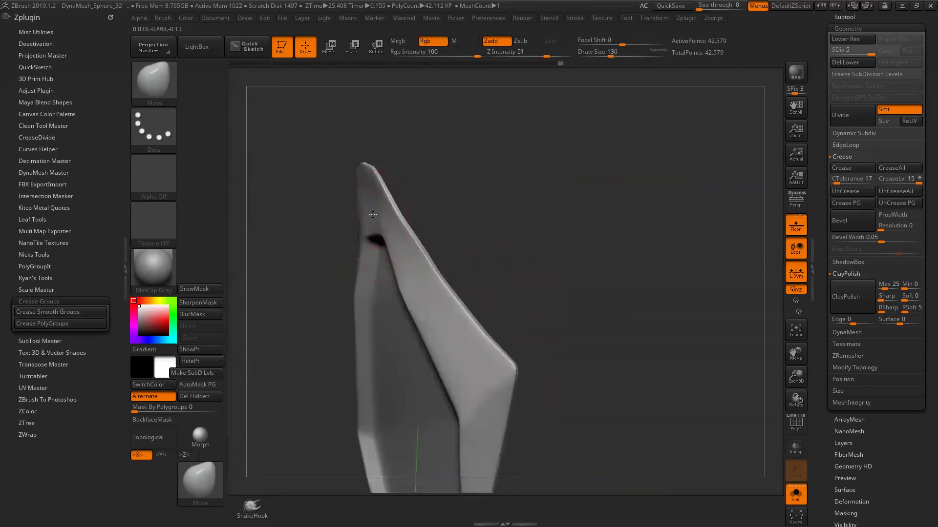
Check the head's tip from the front, toggling the polygon wireframe on and off
{"action": "mouse_move", "coordinate": [502, 182]}
{"action": "left_mouse_down"}
{"action": "mouse_move", "coordinate": [407, 258]}
{"action": "mouse_move", "coordinate": [446, 272]}
{"action": "mouse_move", "coordinate": [551, 213]}
{"action": "mouse_move", "coordinate": [430, 195]}
{"action": "left_mouse_up"}
{"action": "key", "text": "s"}
{"action": "key", "text": "shift+f"}
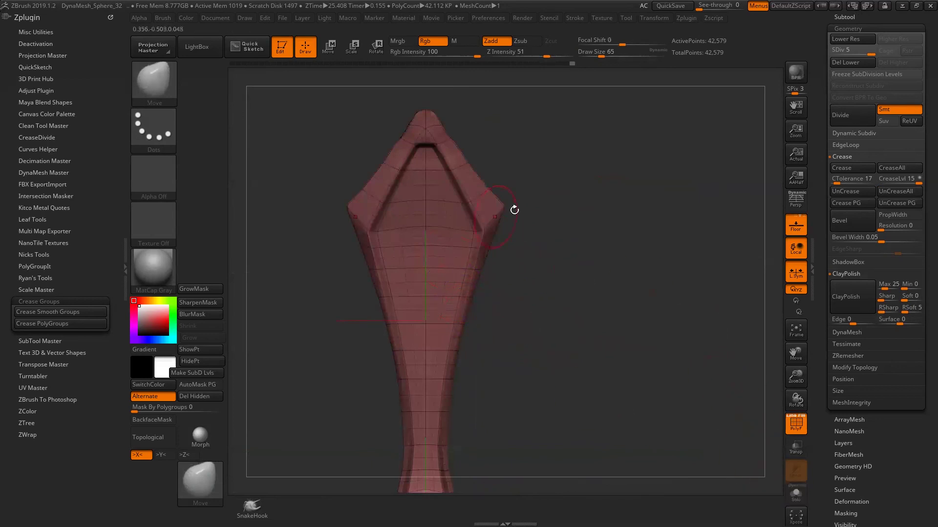
{"action": "key", "text": "shift+f"}
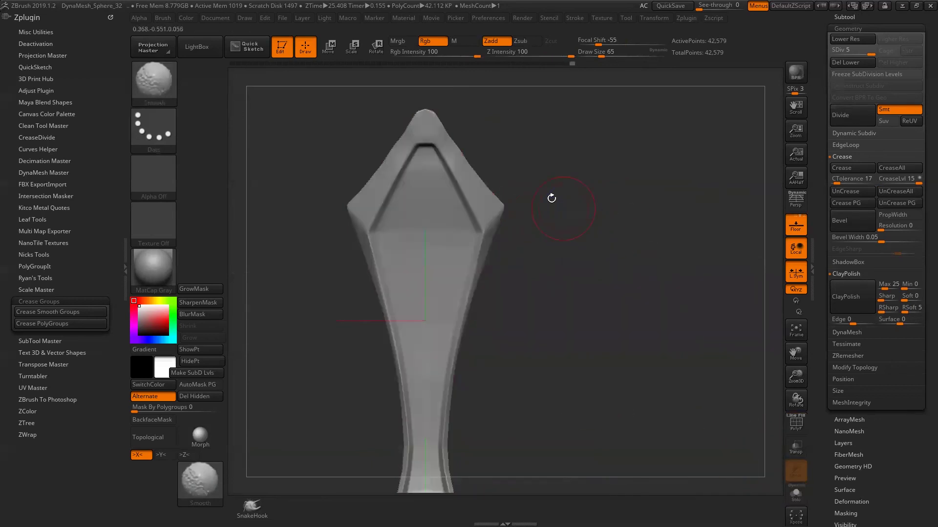
{"action": "left_click_drag", "start_coordinate": [516, 153], "coordinate": [451, 133], "text": "alt"}
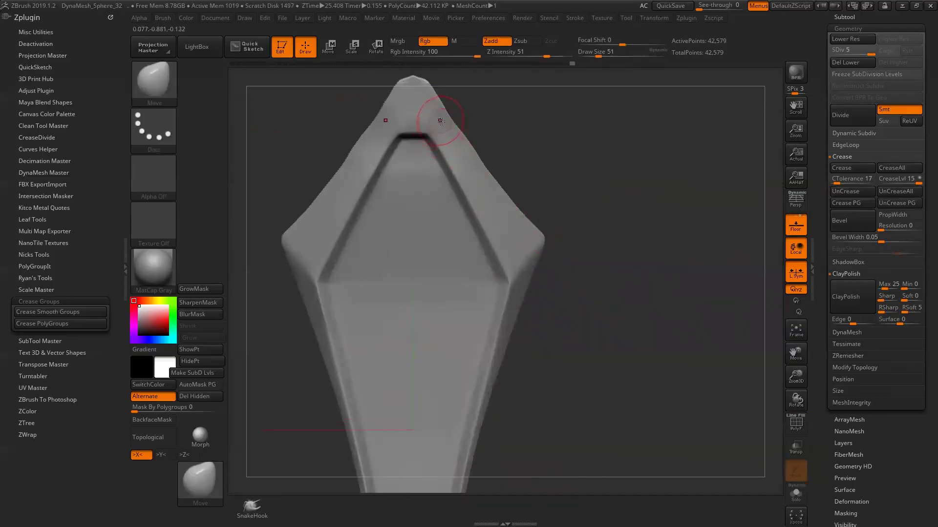